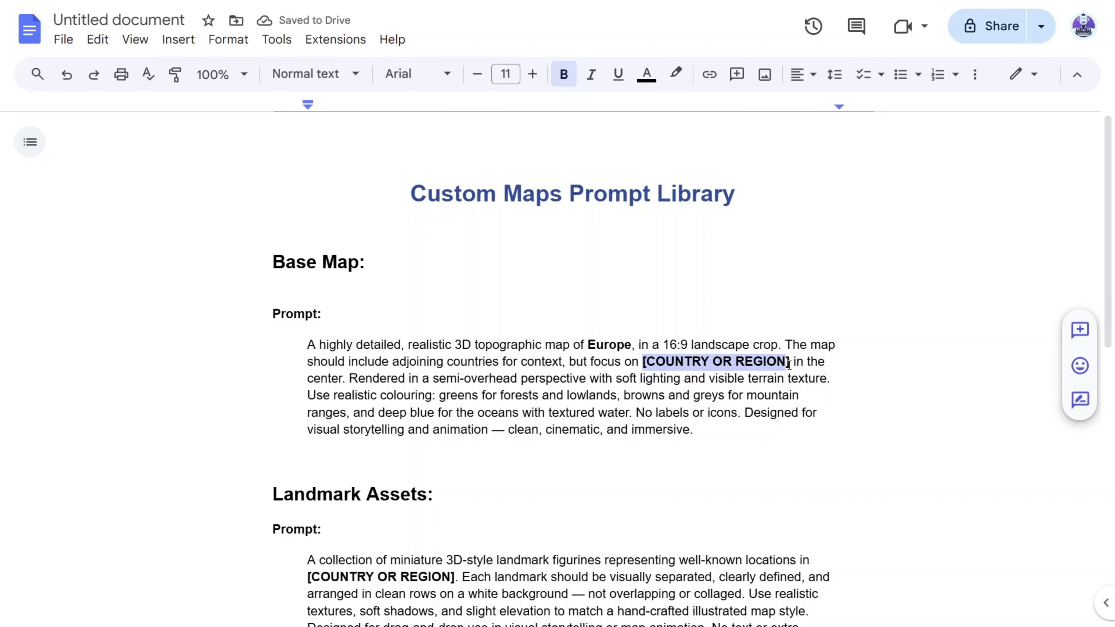
Step: Replace the remaining country or region placeholders in the Base Map and Landmark Assets prompts with Europe, and the vehicle type placeholder with Plane
{"action": "type", "text": "Europe"}
{"action": "scroll", "coordinate": [880, 462], "scroll_direction": "down", "scroll_amount": 4}
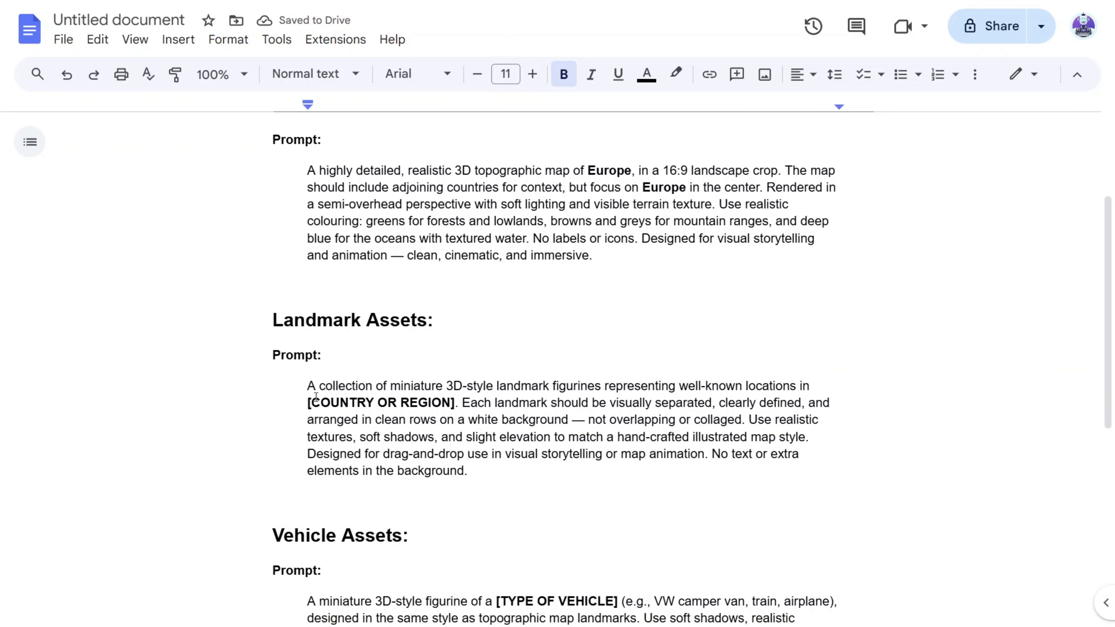
{"action": "type", "text": "Europe"}
{"action": "scroll", "coordinate": [456, 406], "scroll_direction": "down", "scroll_amount": 4}
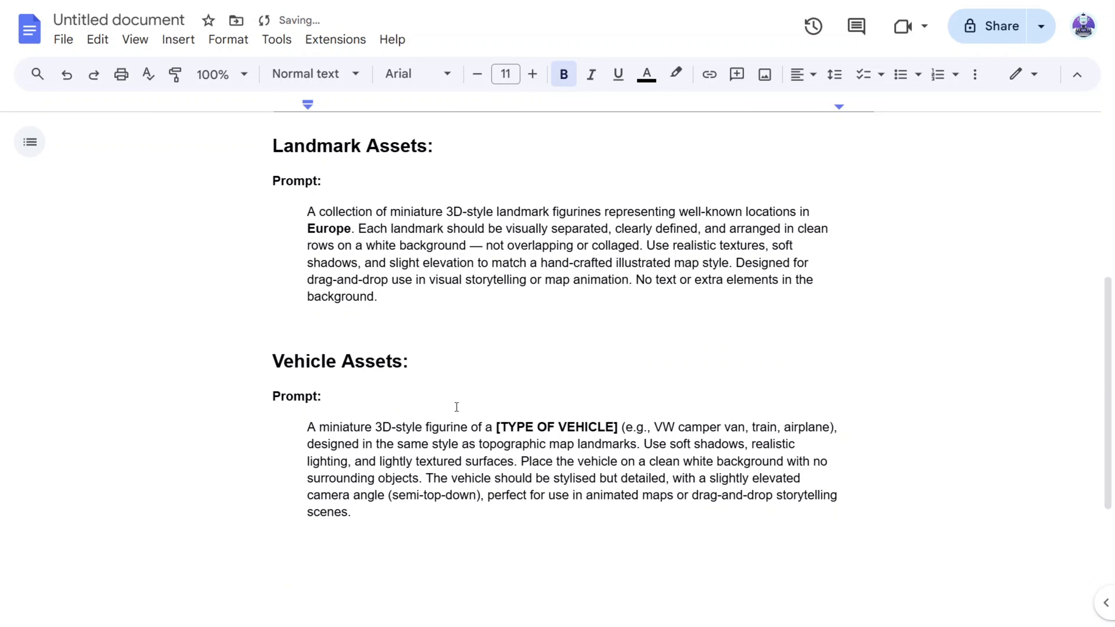
{"action": "type", "text": "PLane"}
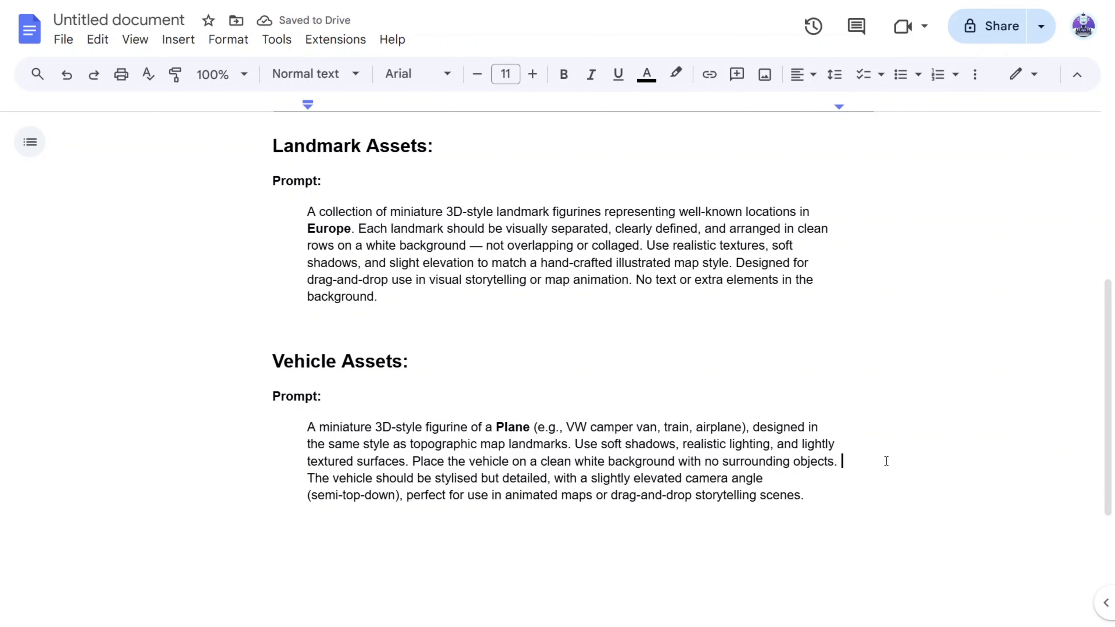
Step: Undo the placeholder replacements in the Base Map, Landmark Assets and Vehicle Assets prompts
{"action": "key", "text": "ctrl+z"}
{"action": "key", "text": "ctrl+z"}
{"action": "key", "text": "ctrl+z"}
{"action": "key", "text": "ctrl+z"}
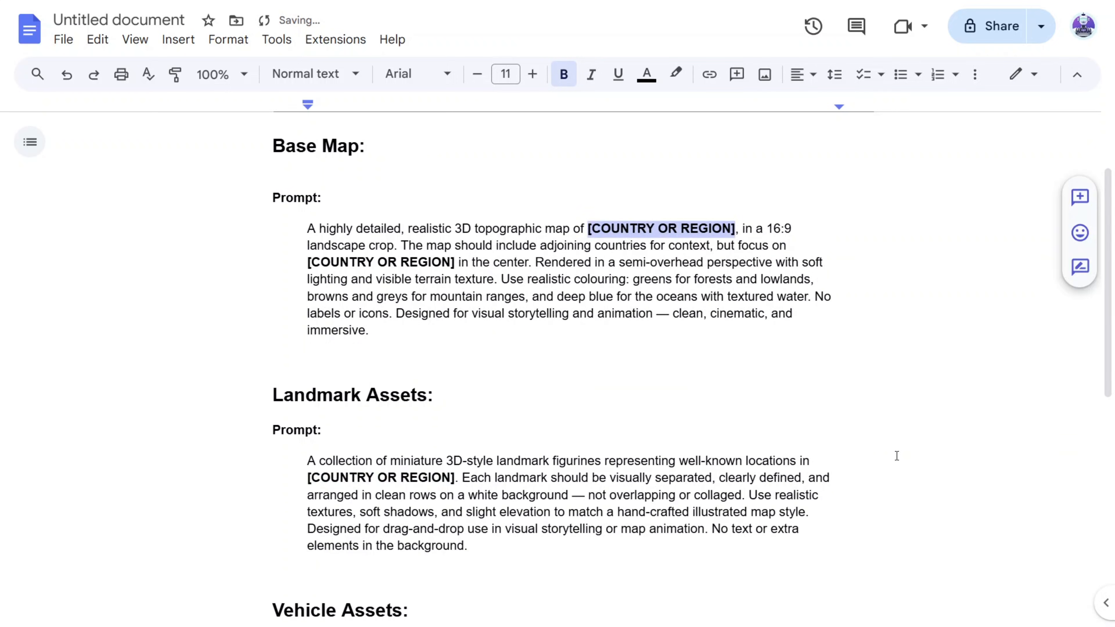
{"action": "scroll", "coordinate": [896, 456], "scroll_direction": "down", "scroll_amount": 5}
{"action": "left_click", "coordinate": [827, 259]}
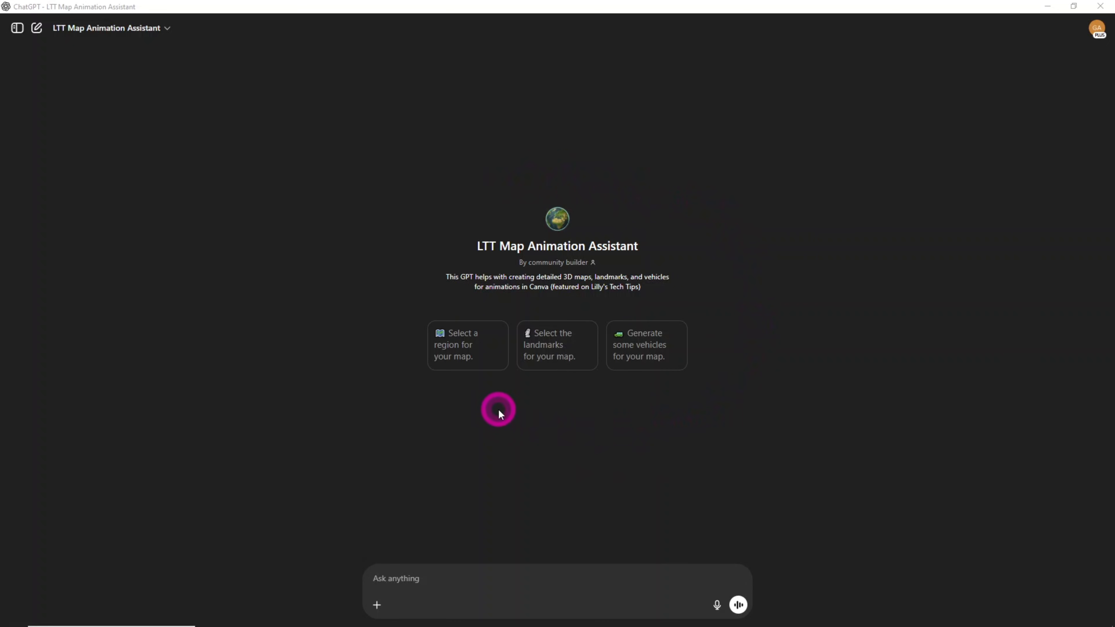
Step: In the LTT Map Animation Assistant in ChatGPT, start with selecting a map region and request a map of Europe
{"action": "left_click", "coordinate": [466, 369]}
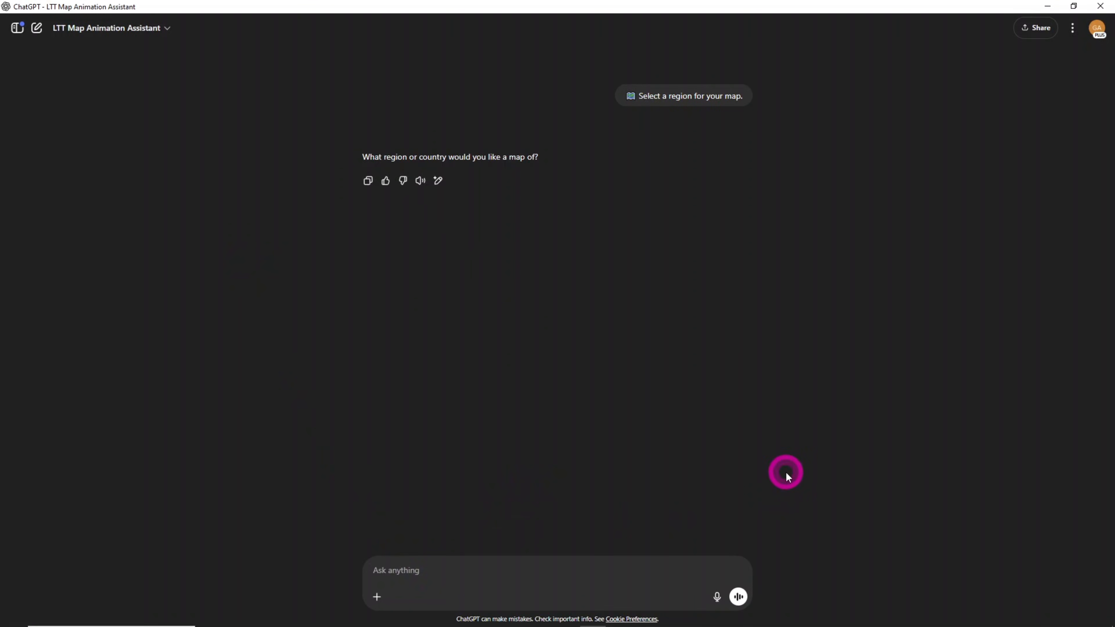
{"action": "type", "text": "Europe"}
{"action": "key", "text": "Return"}
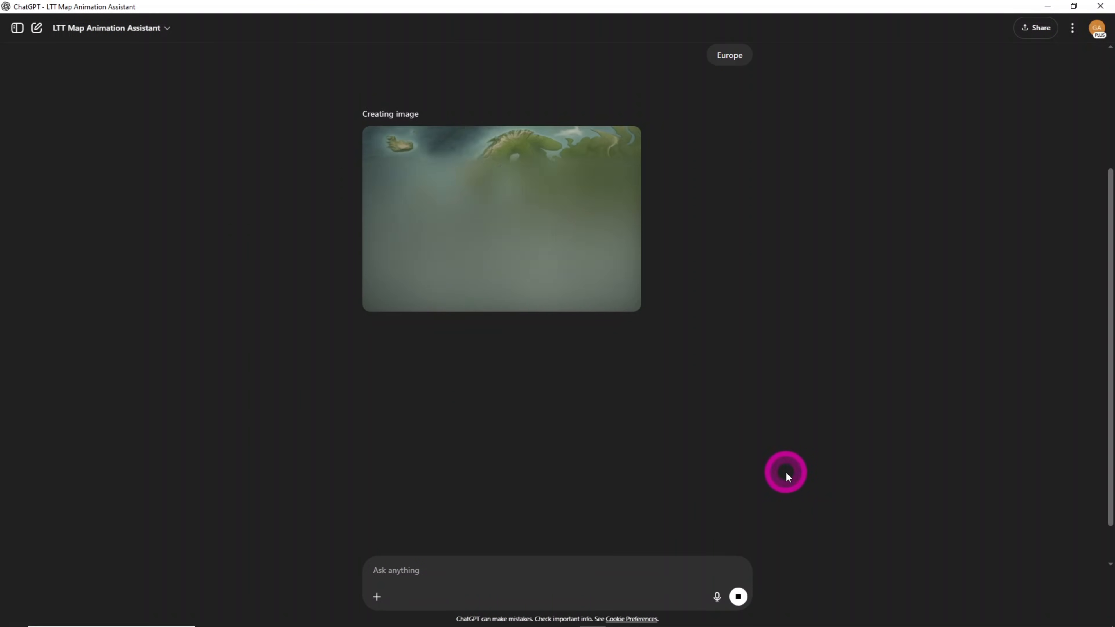
Step: Agree to generate landmarks for the Europe map, with up to 10 natural and 10 man-made landmarks as two separate images
{"action": "type", "text": "yes"}
{"action": "key", "text": "Return"}
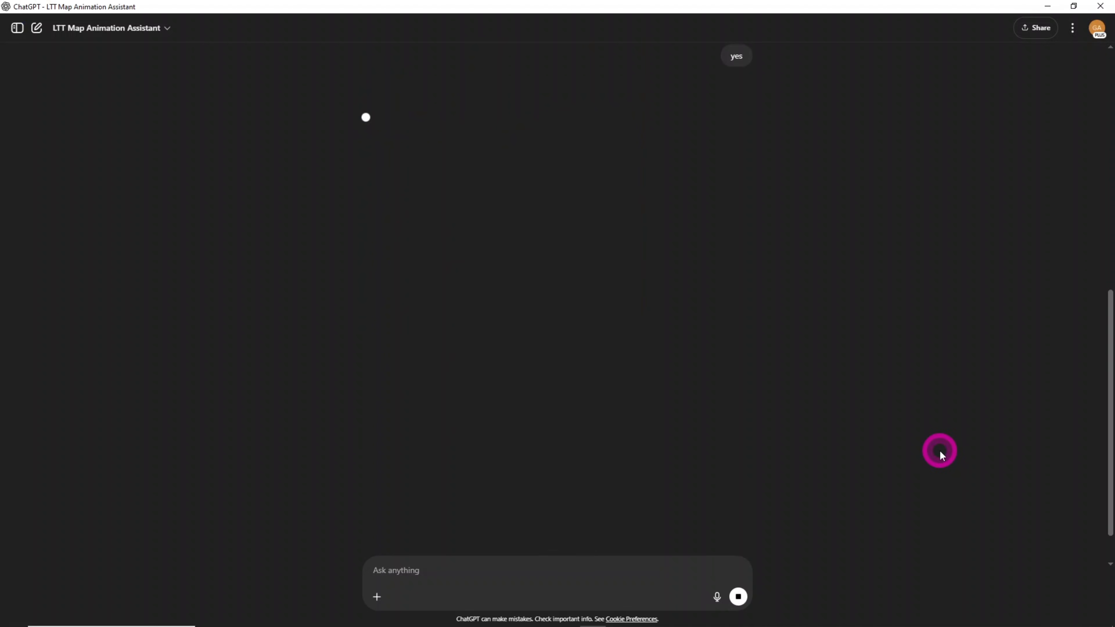
{"action": "type", "text": "yes"}
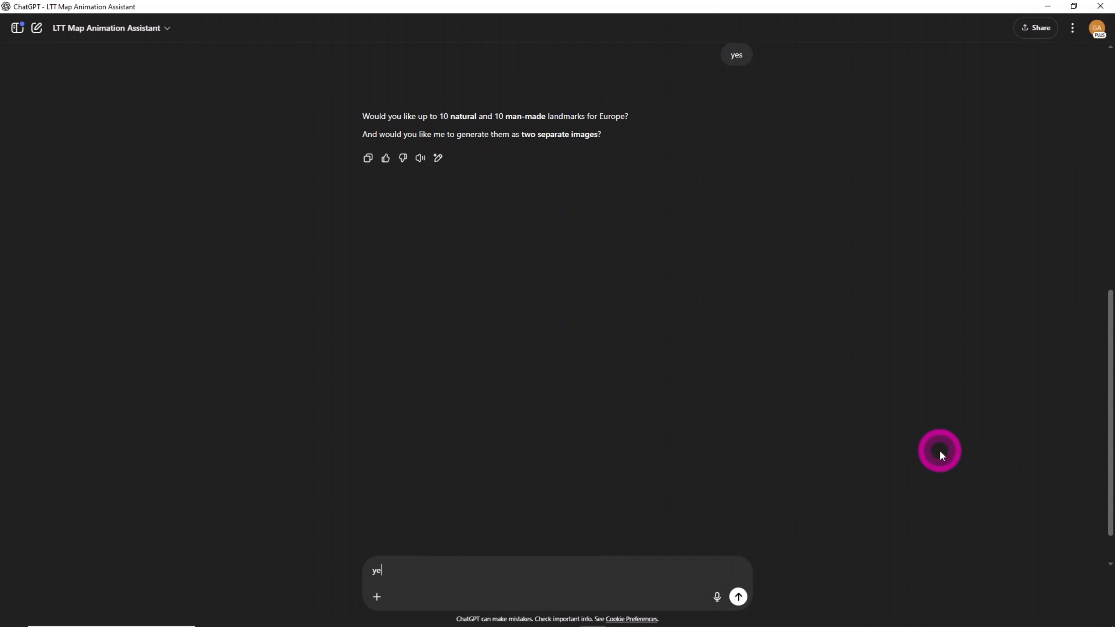
{"action": "key", "text": "Return"}
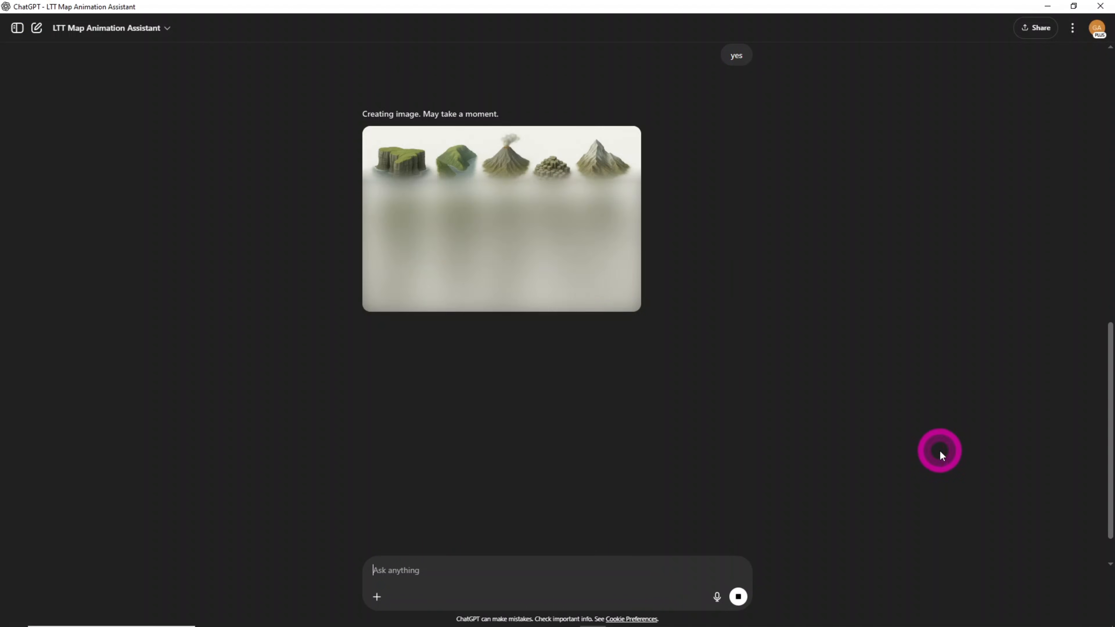
Step: Request the man-made landmarks image and answer the vehicle question with a campervan
{"action": "type", "text": "yes"}
{"action": "key", "text": "Return"}
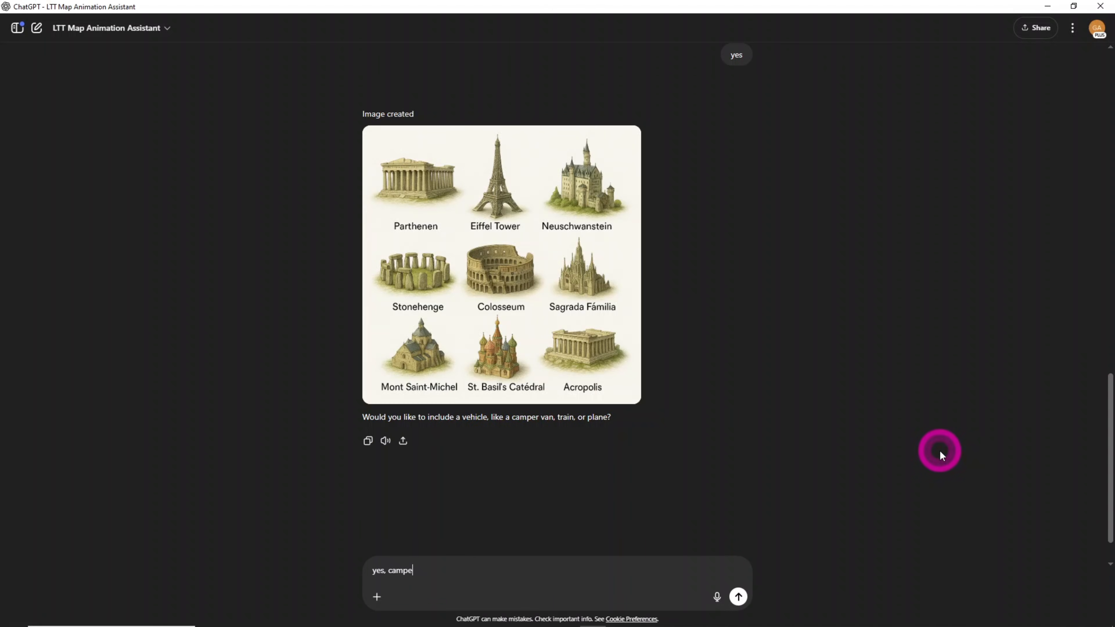
{"action": "type", "text": "rvan"}
{"action": "key", "text": "Return"}
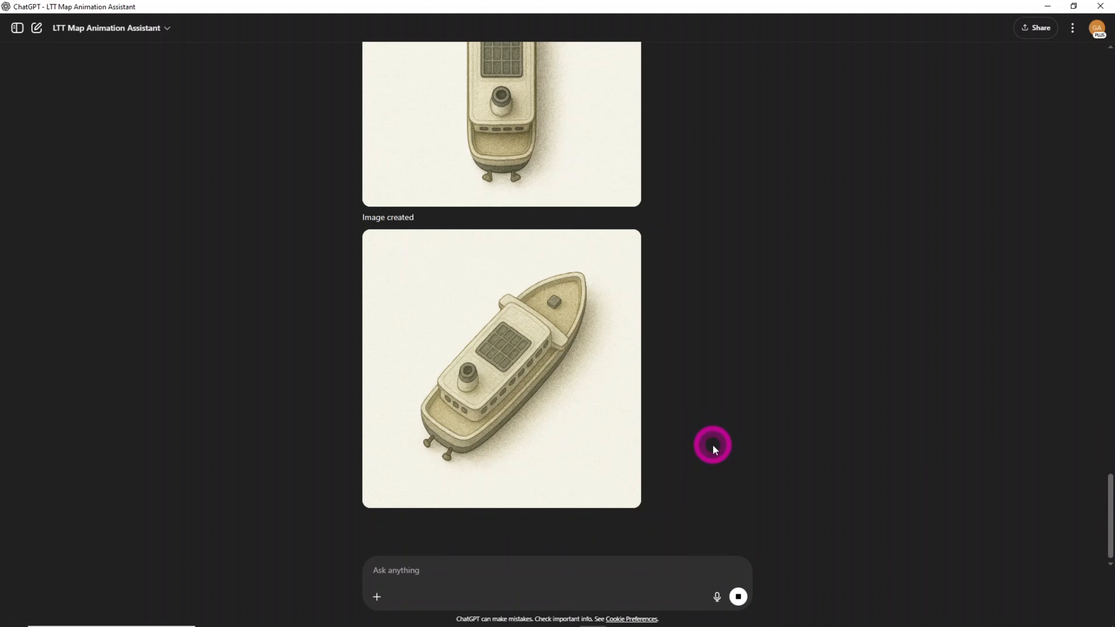
Step: Review the generated vehicle, landmark and map images from the end of the conversation back to its start
{"action": "scroll", "coordinate": [712, 444], "scroll_direction": "up", "scroll_amount": 10}
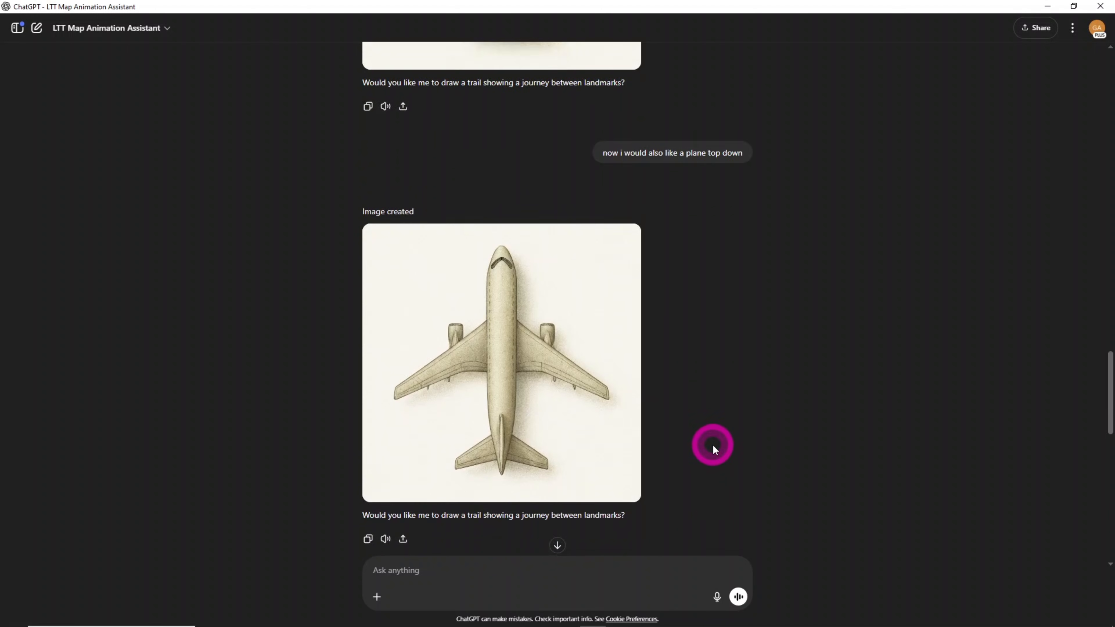
{"action": "scroll", "coordinate": [712, 444], "scroll_direction": "up", "scroll_amount": 20}
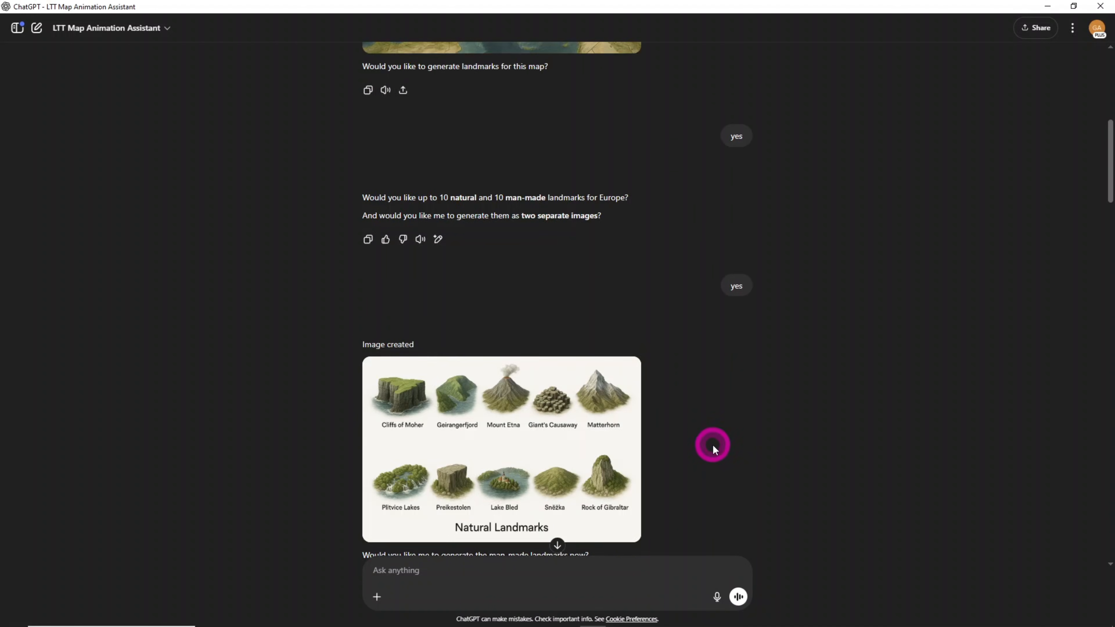
{"action": "scroll", "coordinate": [713, 444], "scroll_direction": "up", "scroll_amount": 10}
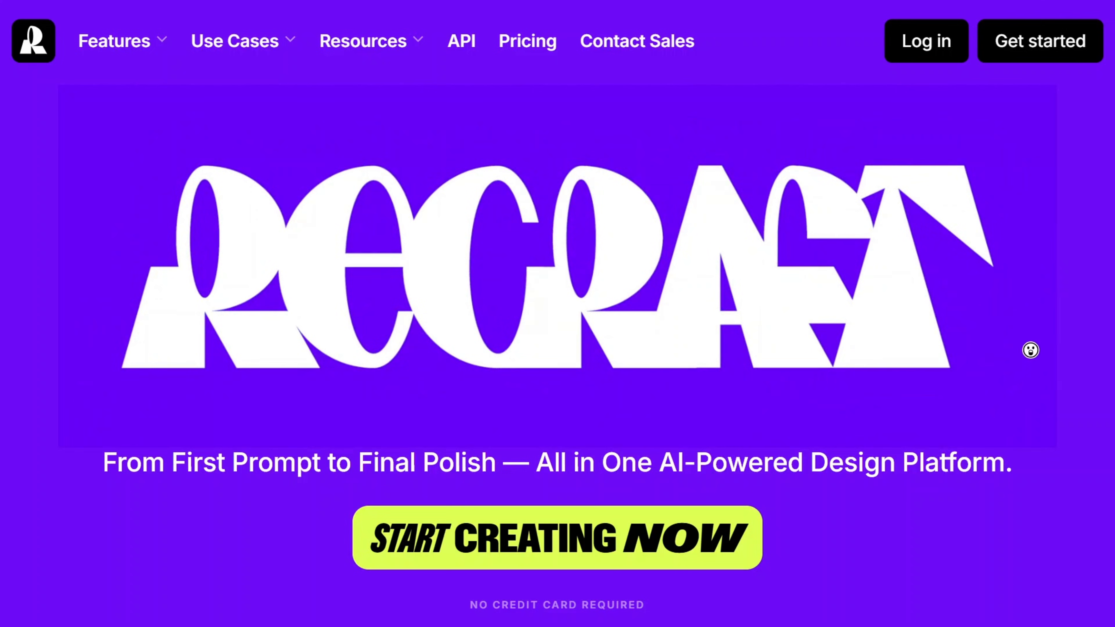
Step: Look through the Recraft homepage and its feature sections
{"action": "scroll", "coordinate": [1027, 360], "scroll_direction": "down", "scroll_amount": 5}
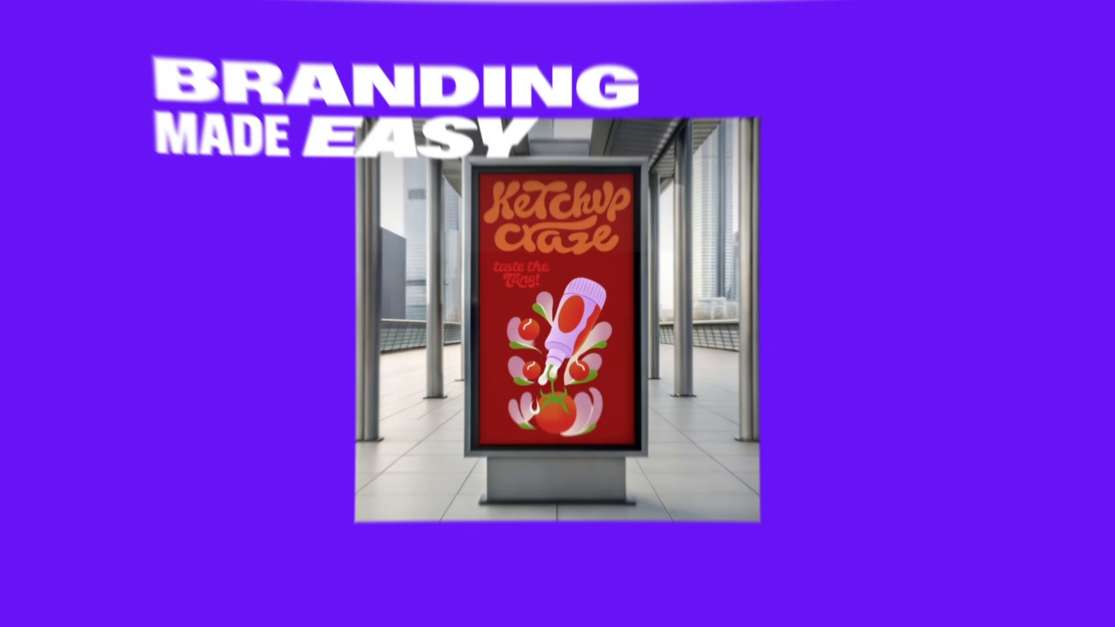
{"action": "scroll", "coordinate": [1090, 152], "scroll_direction": "down", "scroll_amount": 10}
{"action": "scroll", "coordinate": [1100, 176], "scroll_direction": "down", "scroll_amount": 2}
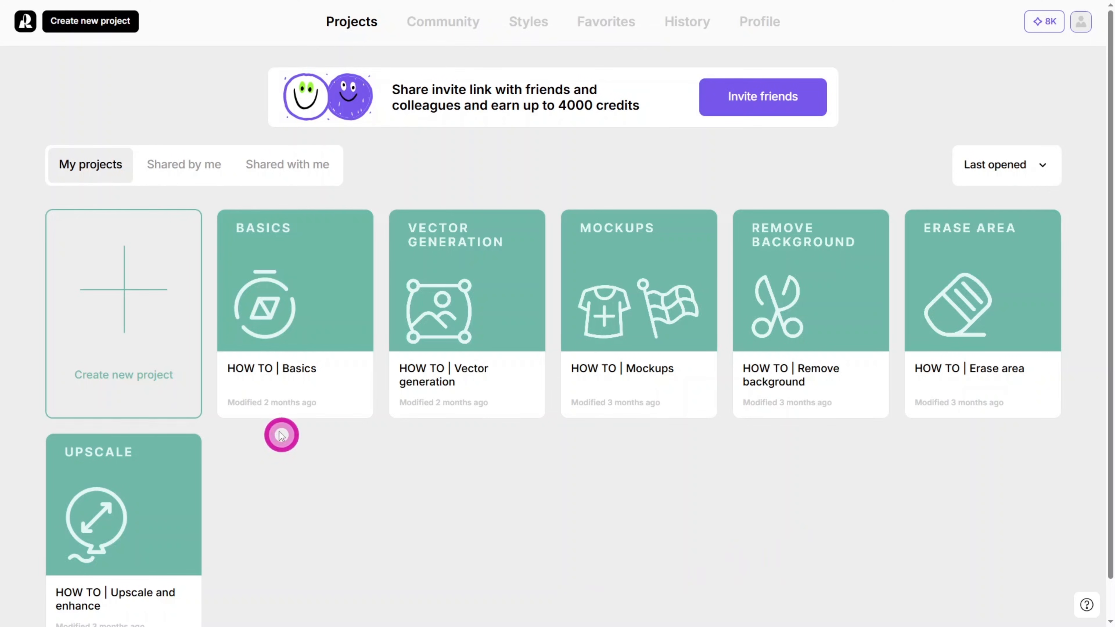
Step: Create a new Recraft project and add a new image to its canvas
{"action": "left_click", "coordinate": [164, 308]}
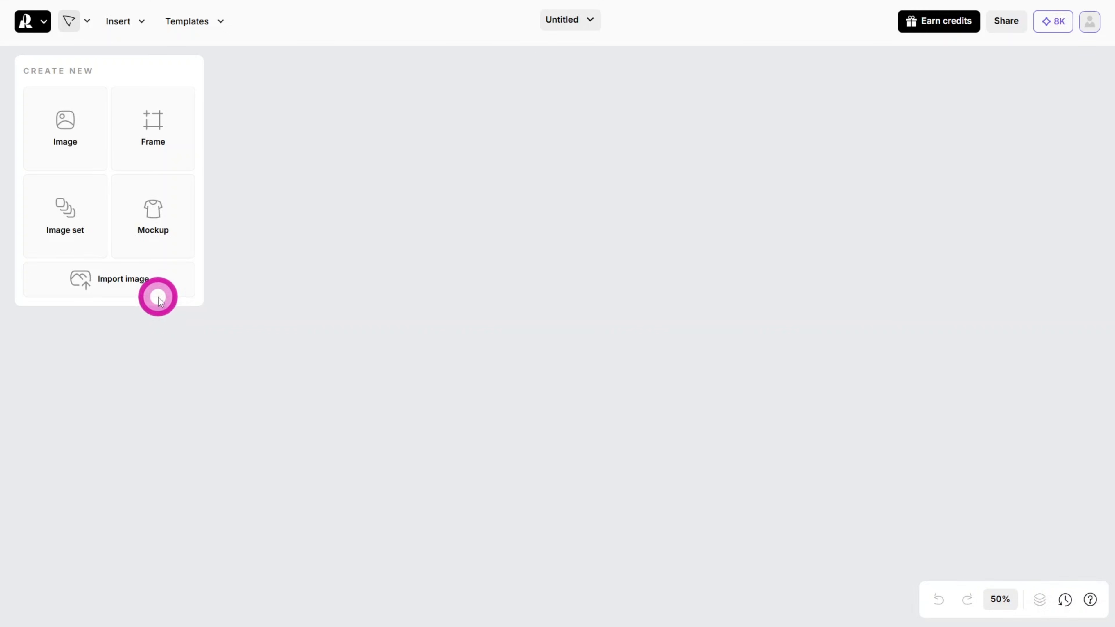
{"action": "left_click", "coordinate": [70, 140]}
Step: Search the style library for "logo" and apply the Colorfull Badge Logo style to the image
{"action": "left_click", "coordinate": [82, 149]}
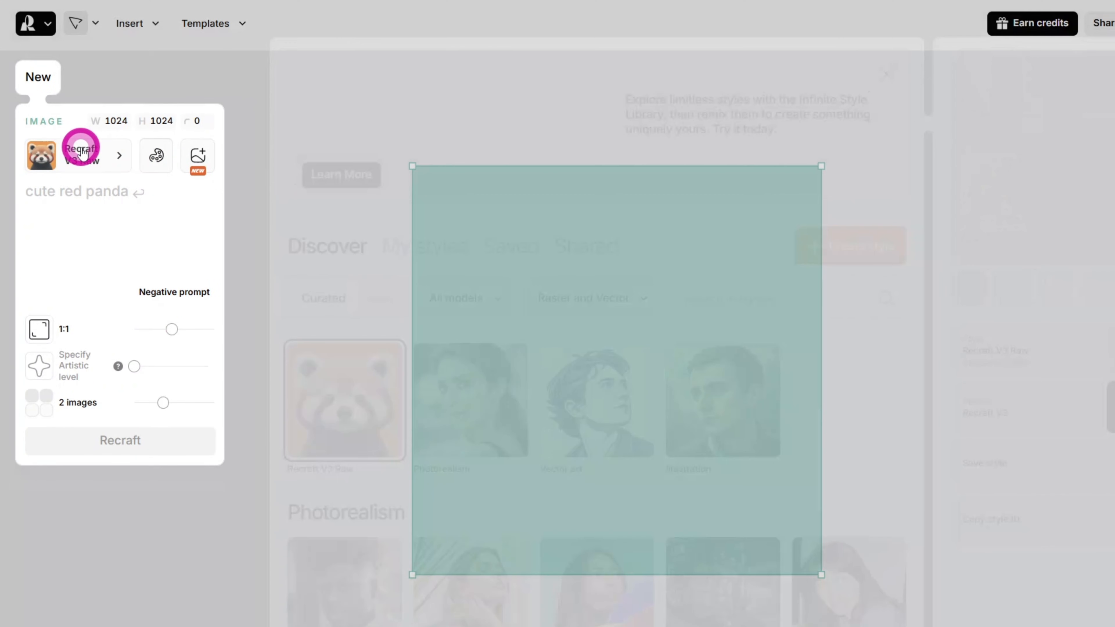
{"action": "left_click", "coordinate": [703, 280]}
{"action": "type", "text": "logo"}
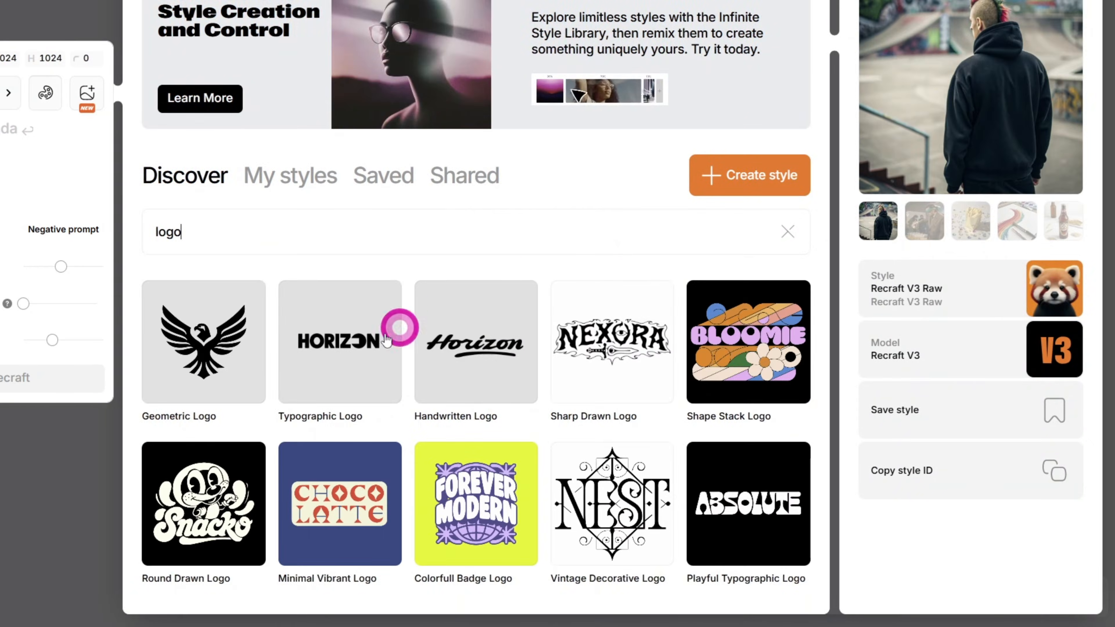
{"action": "left_click", "coordinate": [480, 538]}
Step: Generate a circular badge logo with a central geometric compass, "Atlas & Co." curved along the bottom edge, and an outdoors/adventure feel
{"action": "type", "text": "Circular badge logo featuring a geometric compass symbol in the centre. Include the brand name ‘Atlas & Co.’ curved along the bottom edge inside the circle. Clean, symmetrical design with sharp line work and an outdoors/adventure feel."}
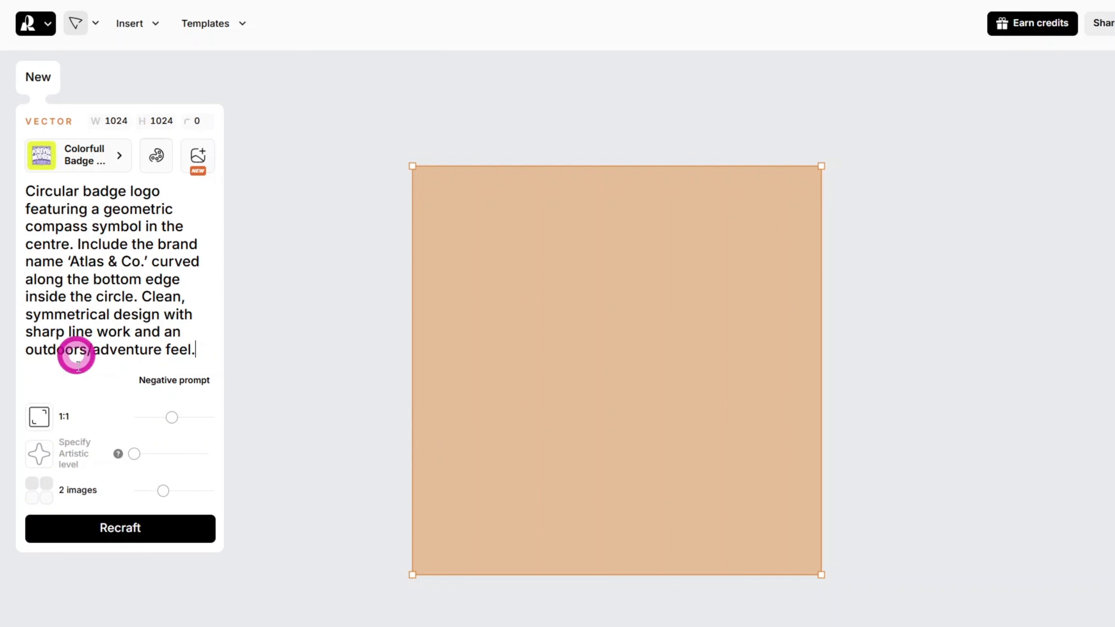
{"action": "left_click", "coordinate": [82, 528]}
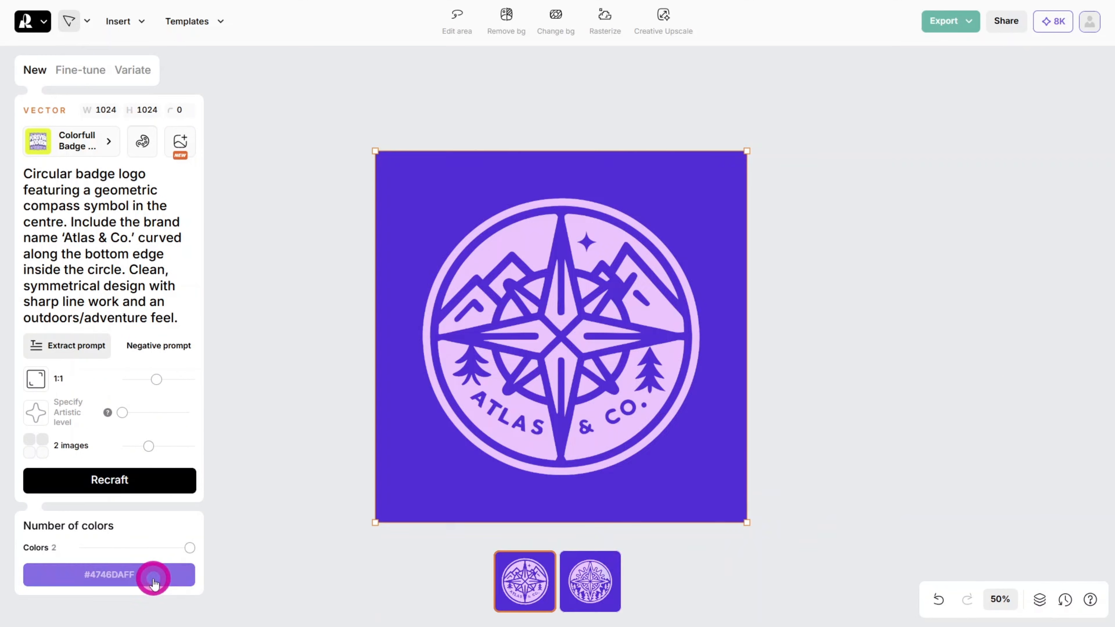
Step: Try several color palettes on the badge logo's vector colors and apply the dark green one
{"action": "left_click", "coordinate": [153, 578]}
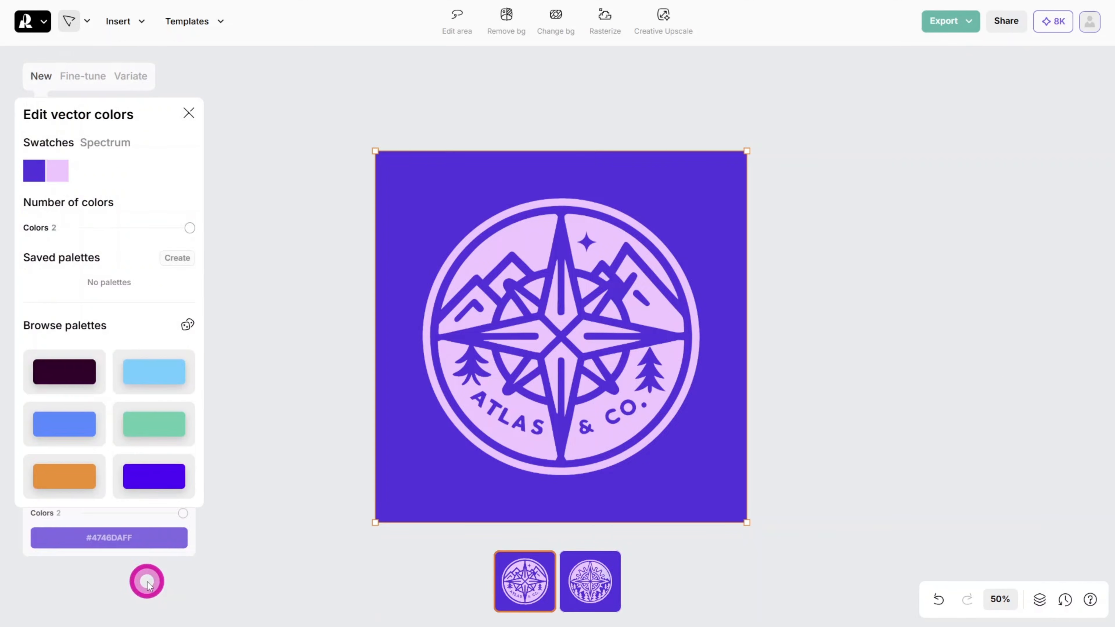
{"action": "left_click", "coordinate": [155, 434]}
{"action": "left_click", "coordinate": [87, 468]}
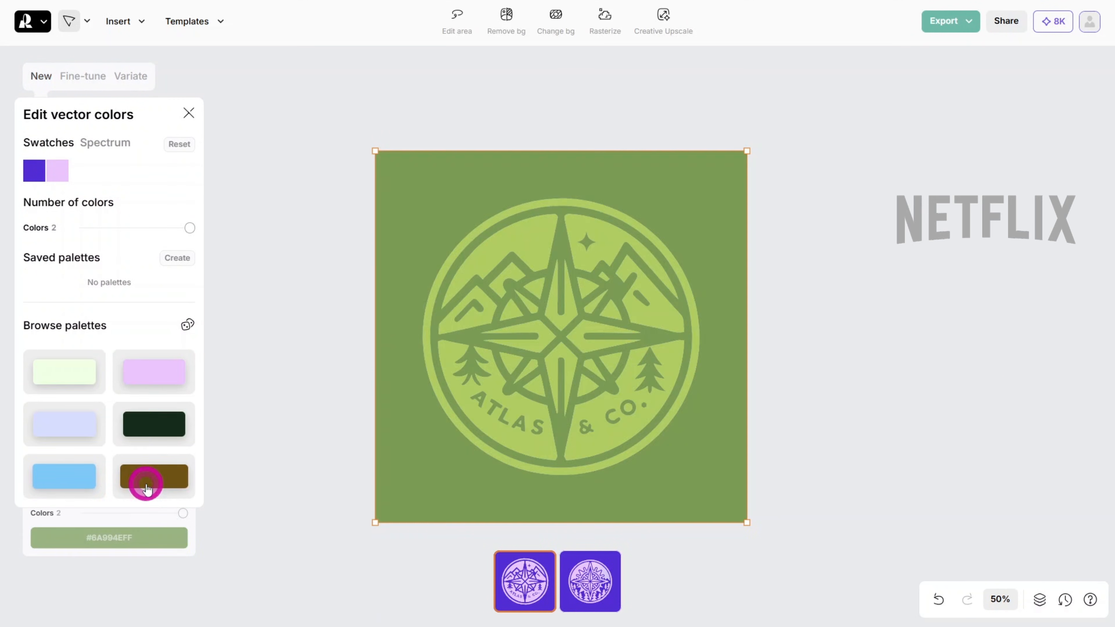
{"action": "left_click", "coordinate": [142, 480]}
{"action": "left_click", "coordinate": [130, 413]}
Step: Change the badge logo's lighter color swatch to light blue C6E9FD
{"action": "left_click", "coordinate": [34, 169]}
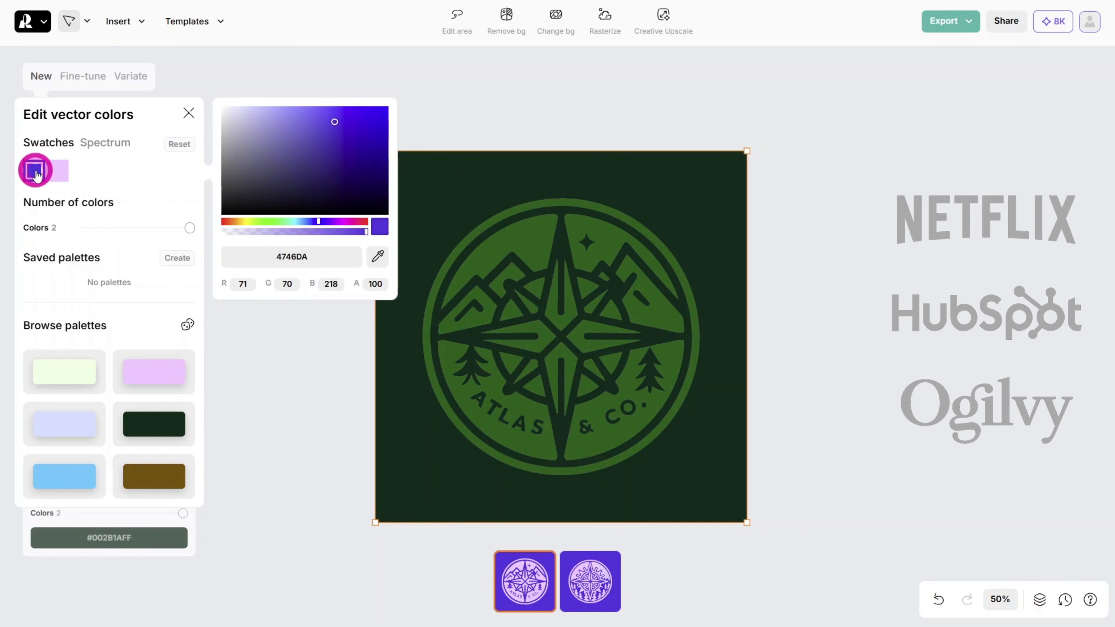
{"action": "left_click", "coordinate": [50, 170]}
{"action": "left_click", "coordinate": [286, 206]}
{"action": "left_click", "coordinate": [268, 452]}
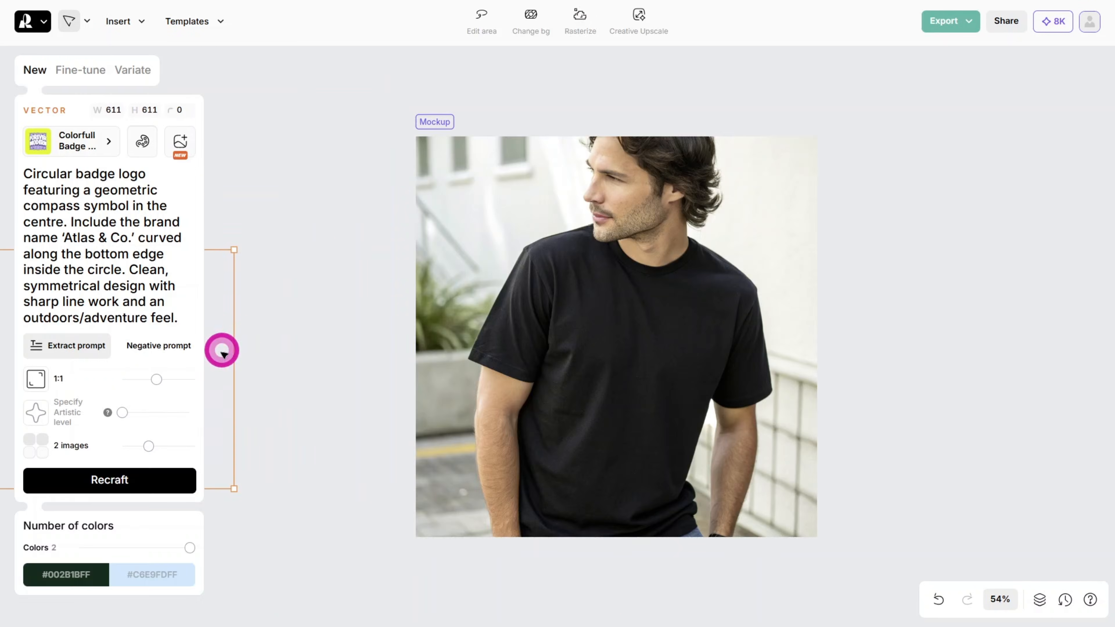
Step: Place the badge logo on the black T-shirt mockup at about 95 by 95 and adjust its position on the shirt
{"action": "left_click_drag", "start_coordinate": [221, 348], "coordinate": [773, 301]}
{"action": "left_click_drag", "start_coordinate": [771, 176], "coordinate": [537, 472]}
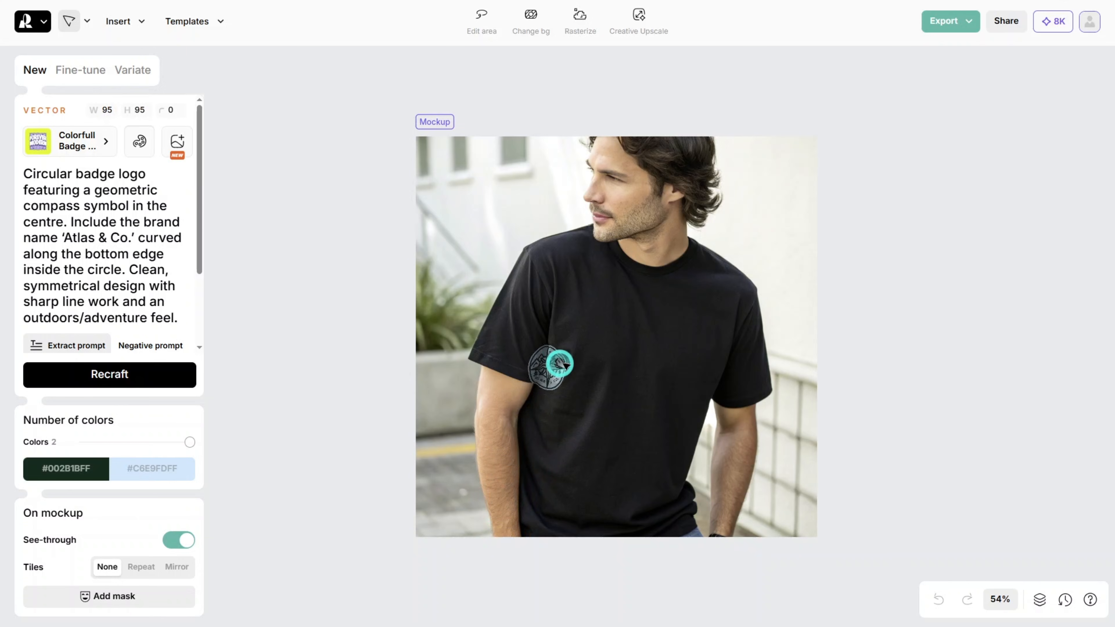
{"action": "scroll", "coordinate": [704, 338], "scroll_direction": "up", "scroll_amount": 5}
{"action": "left_click_drag", "start_coordinate": [614, 380], "coordinate": [548, 415]}
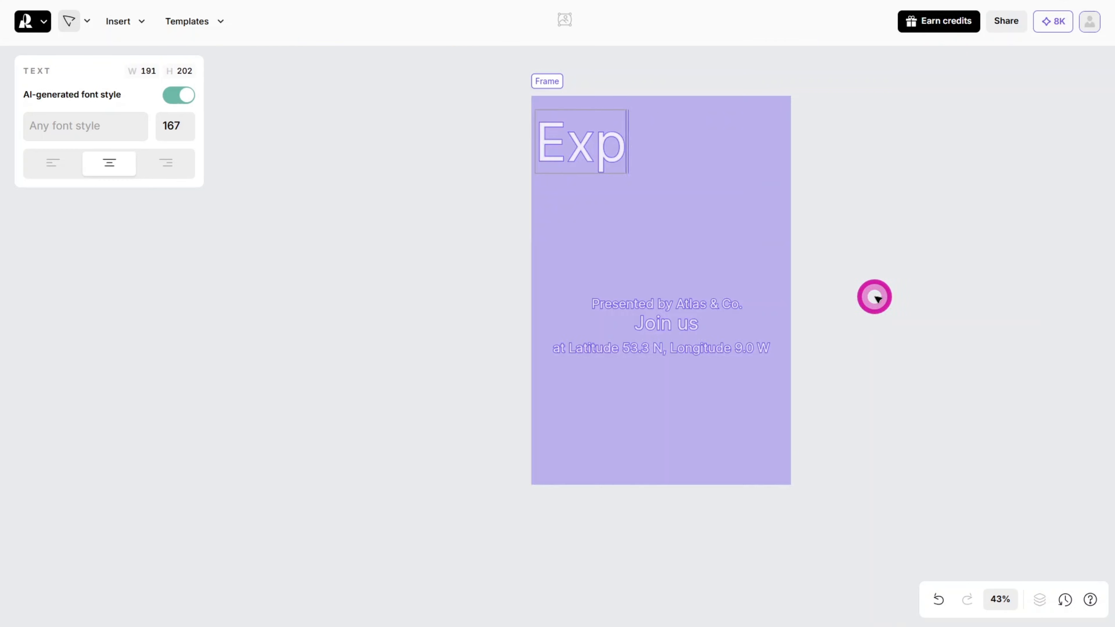
Step: Duplicate the Explorers Summit title, change the copy's text to 2025, and shrink it to about font size 76
{"action": "left_click", "coordinate": [875, 297]}
{"action": "left_click_drag", "start_coordinate": [683, 222], "coordinate": [693, 259]}
{"action": "double_click", "coordinate": [694, 256]}
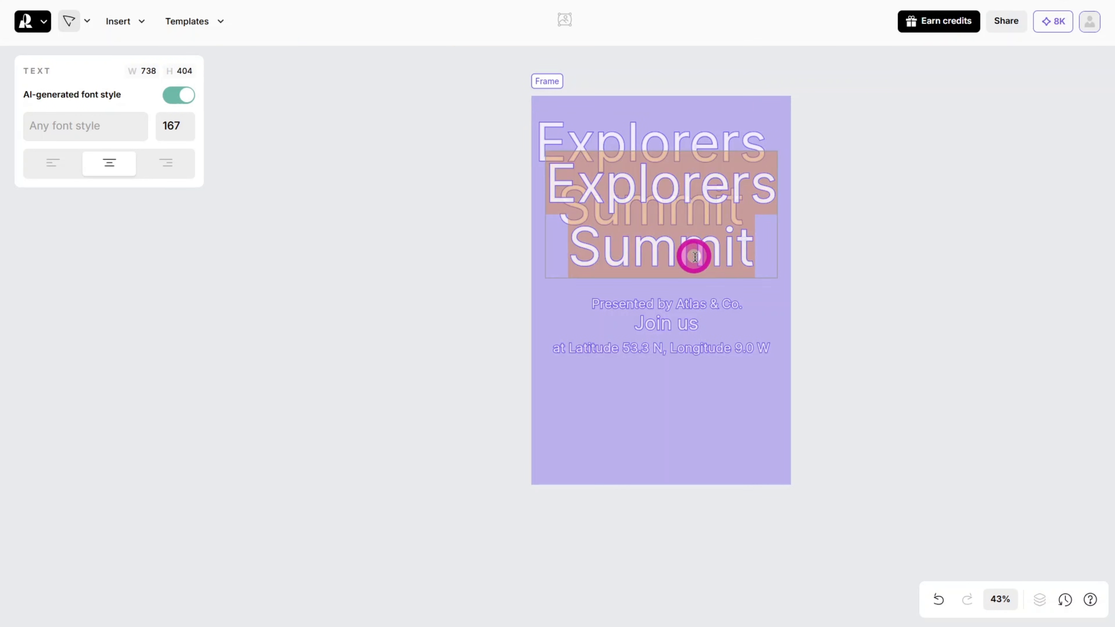
{"action": "type", "text": "2025"}
{"action": "left_click", "coordinate": [695, 256]}
{"action": "left_click_drag", "start_coordinate": [596, 183], "coordinate": [631, 246]}
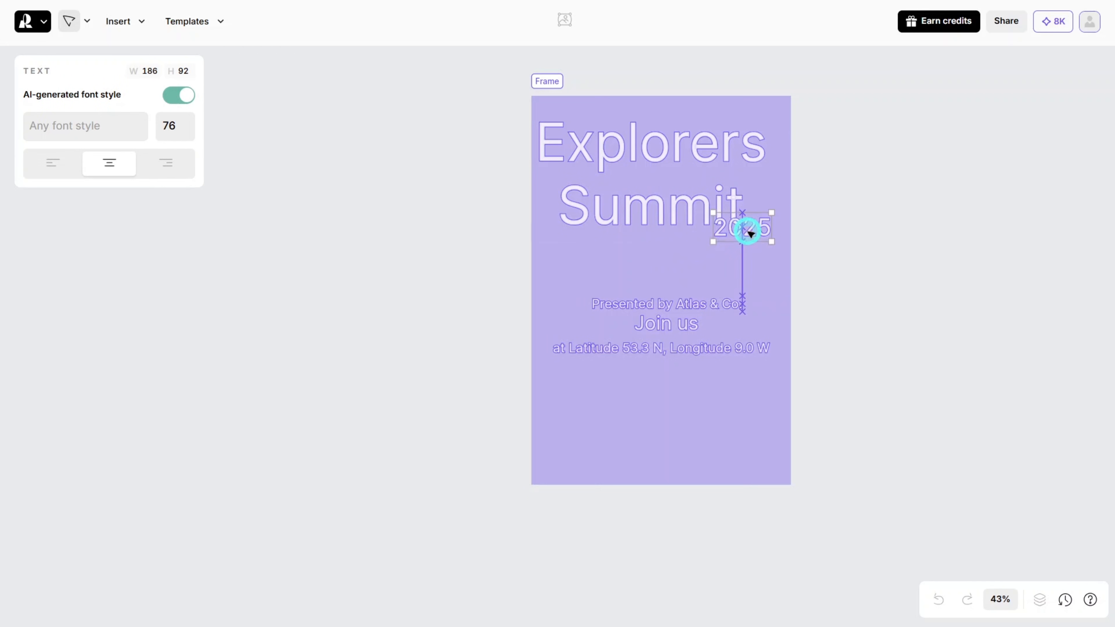
Step: Move the three event detail lines down to the lower part of the poster frame
{"action": "left_click", "coordinate": [702, 361]}
{"action": "left_click_drag", "start_coordinate": [692, 348], "coordinate": [690, 439]}
Step: Generate the Explorers Summit poster from the frame and select the resulting poster
{"action": "left_click", "coordinate": [797, 335]}
{"action": "left_click", "coordinate": [746, 325]}
{"action": "left_click", "coordinate": [109, 546]}
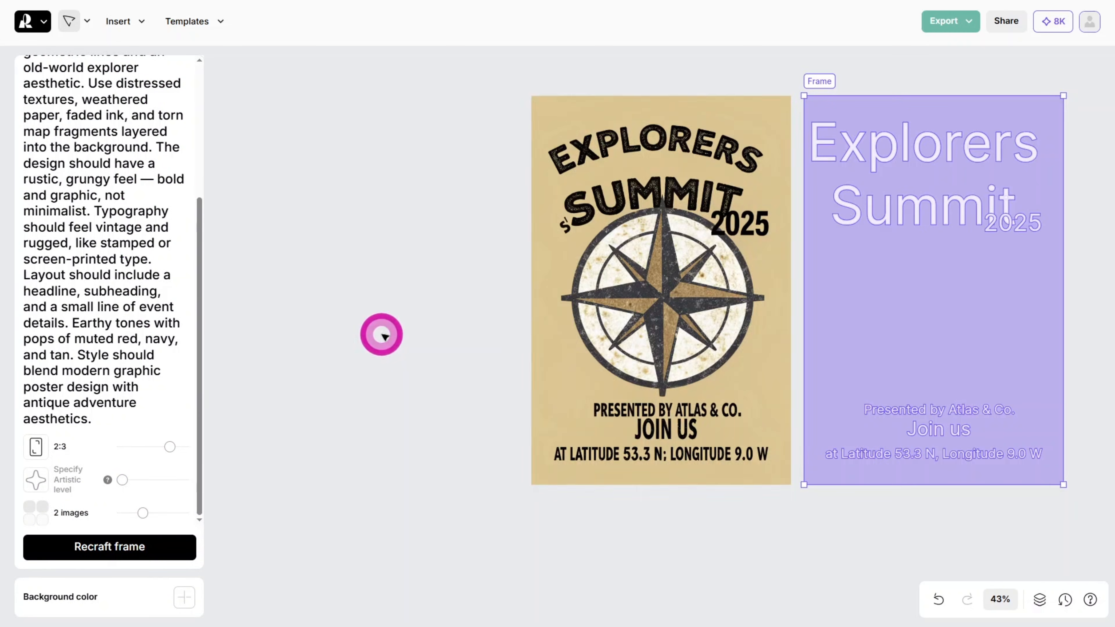
{"action": "left_click", "coordinate": [642, 316]}
{"action": "left_click", "coordinate": [574, 580]}
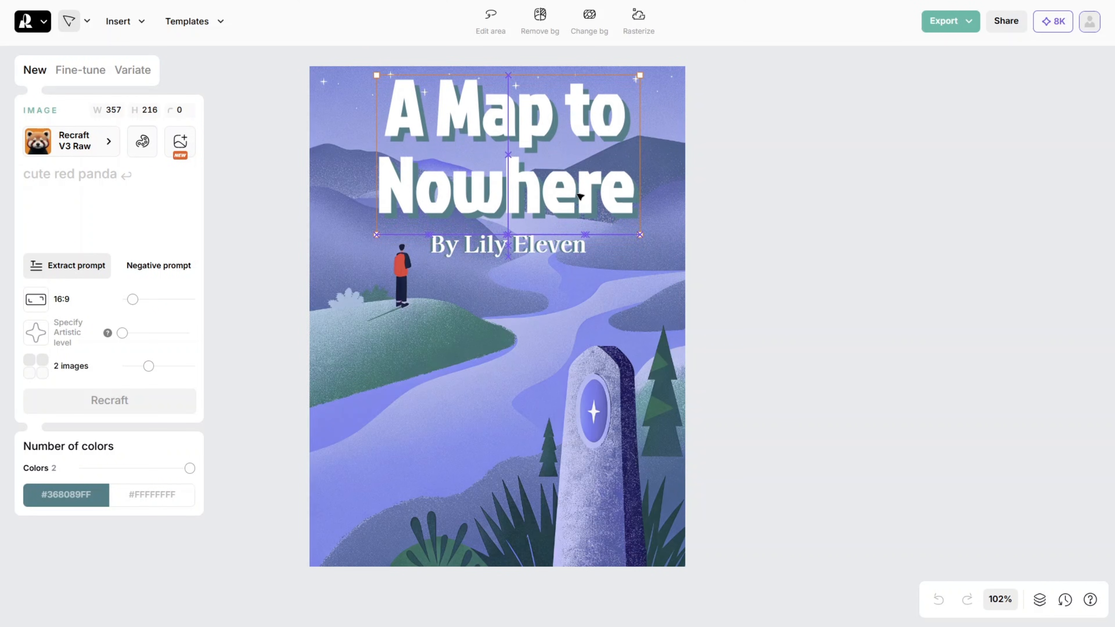
Step: Center the "A Map to Nowhere" title above the author line on the illustrated book cover
{"action": "left_click", "coordinate": [847, 200]}
{"action": "left_click_drag", "start_coordinate": [522, 201], "coordinate": [522, 201]}
{"action": "left_click", "coordinate": [787, 221]}
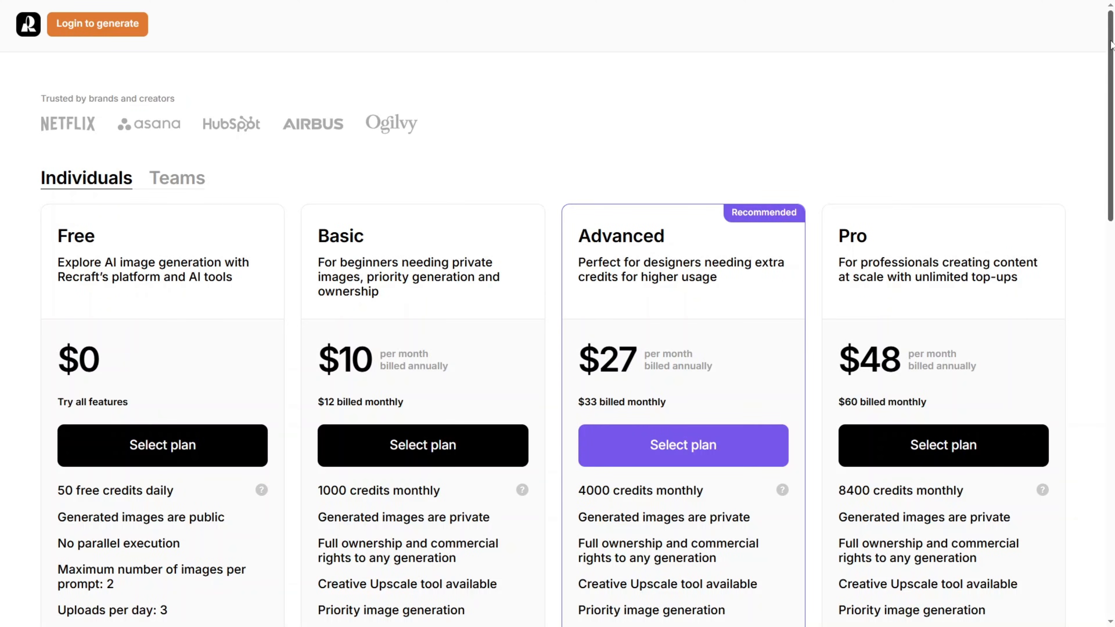
Step: Review the Recraft pricing plans for individuals
{"action": "left_click_drag", "start_coordinate": [1111, 44], "coordinate": [1081, 133]}
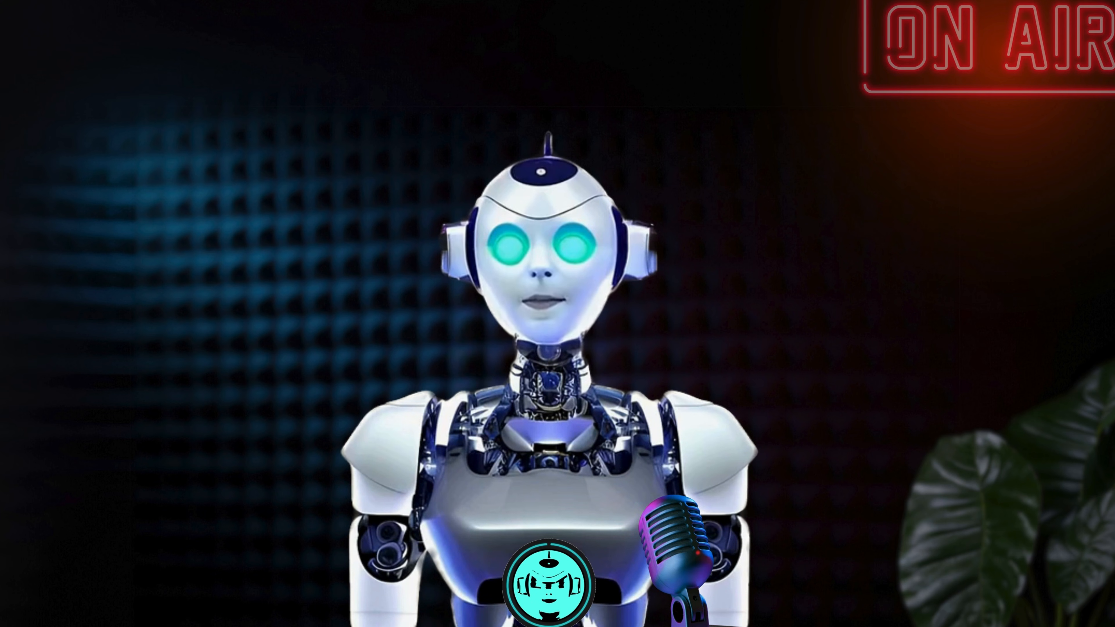
Step: Switch to Canva and place the uploaded Europe map image on the blank video page
{"action": "left_click_drag", "start_coordinate": [130, 490], "coordinate": [570, 215]}
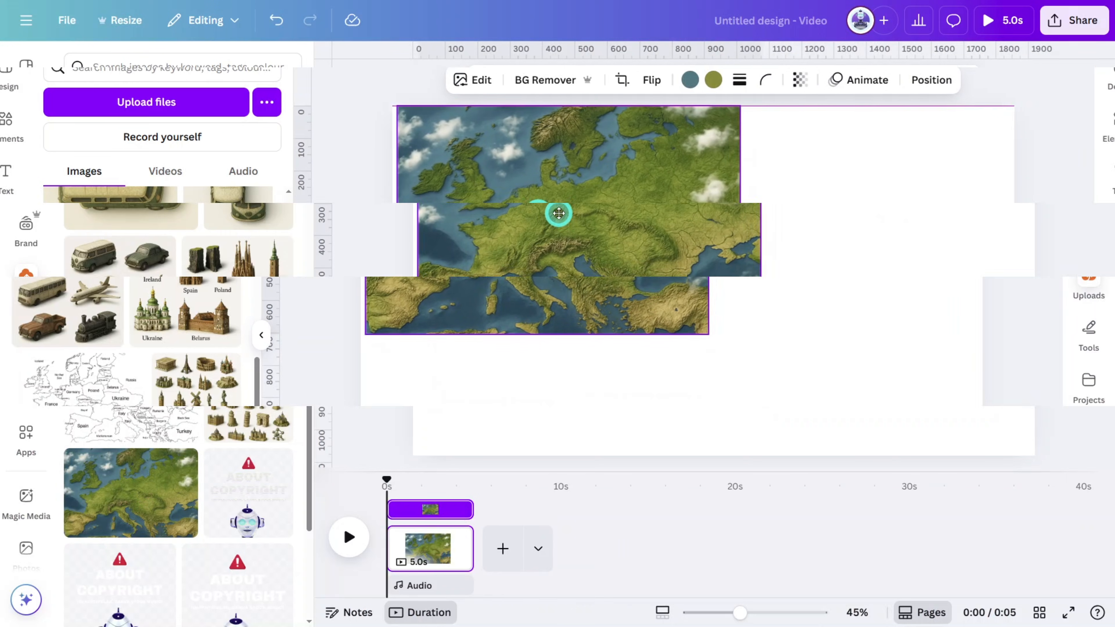
Step: Enlarge the Europe map to cover the full page width and shift it up to fill the whole page
{"action": "left_click_drag", "start_coordinate": [739, 321], "coordinate": [1062, 488]}
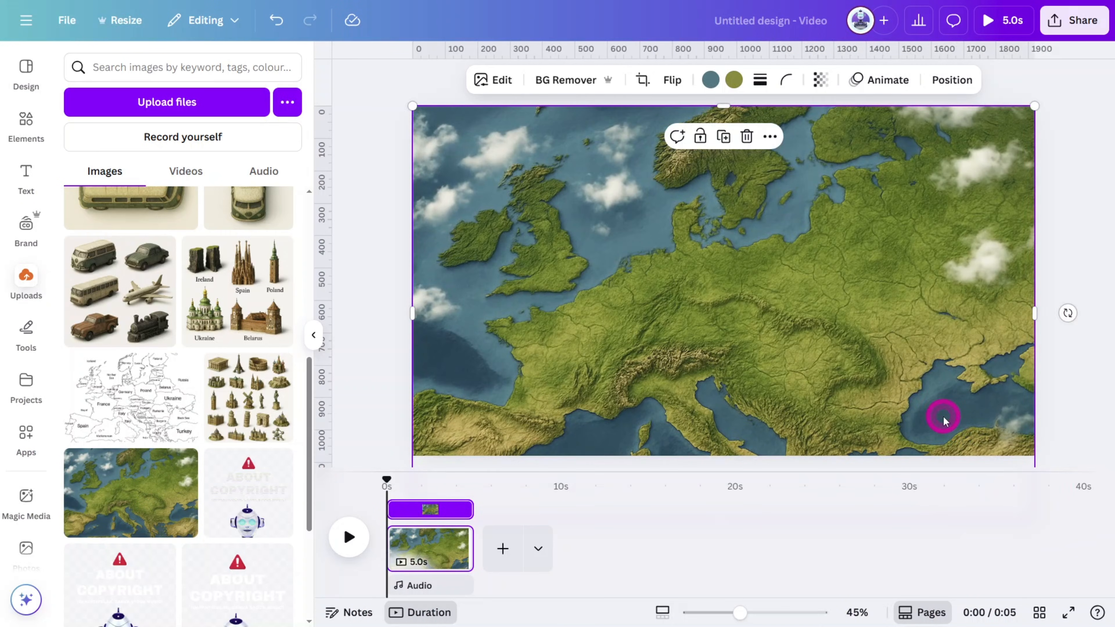
{"action": "left_click_drag", "start_coordinate": [943, 418], "coordinate": [937, 389]}
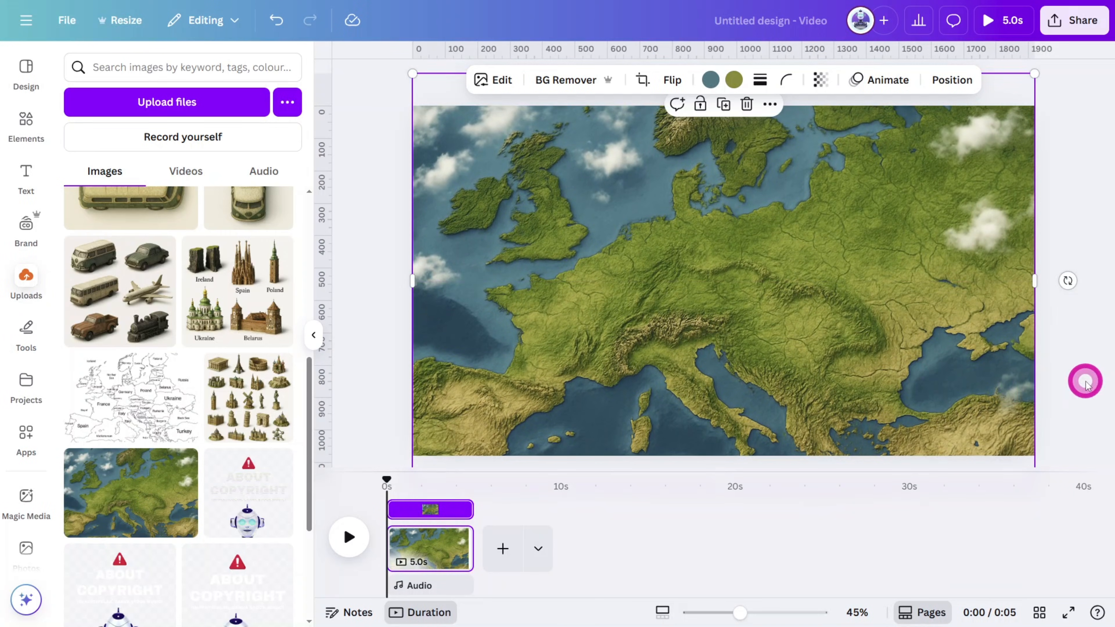
Step: Add a rectangle stretched slightly beyond the page edges over the map and fill it white
{"action": "key", "text": "r"}
{"action": "scroll", "coordinate": [779, 327], "scroll_direction": "down", "scroll_amount": 2}
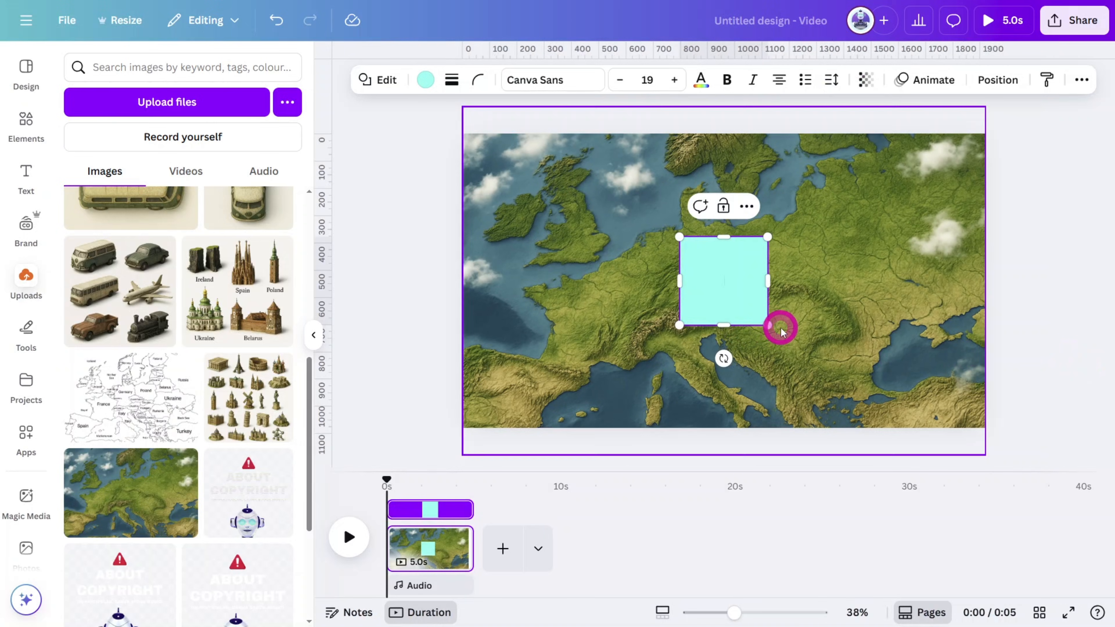
{"action": "left_click_drag", "start_coordinate": [778, 327], "coordinate": [999, 431]}
{"action": "left_click", "coordinate": [426, 97]}
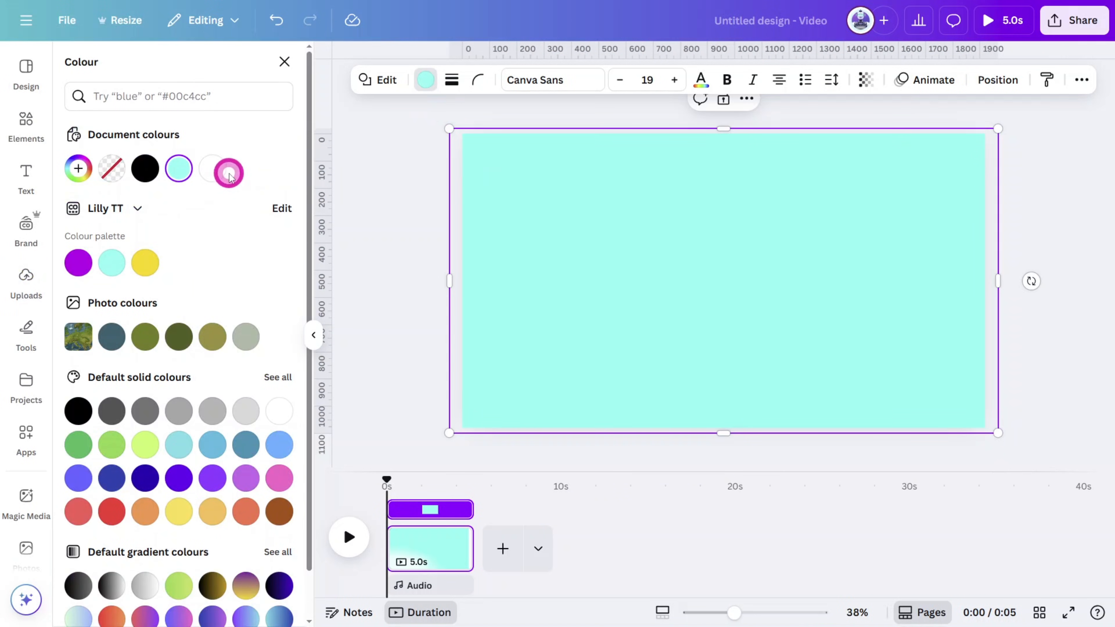
{"action": "left_click", "coordinate": [227, 174]}
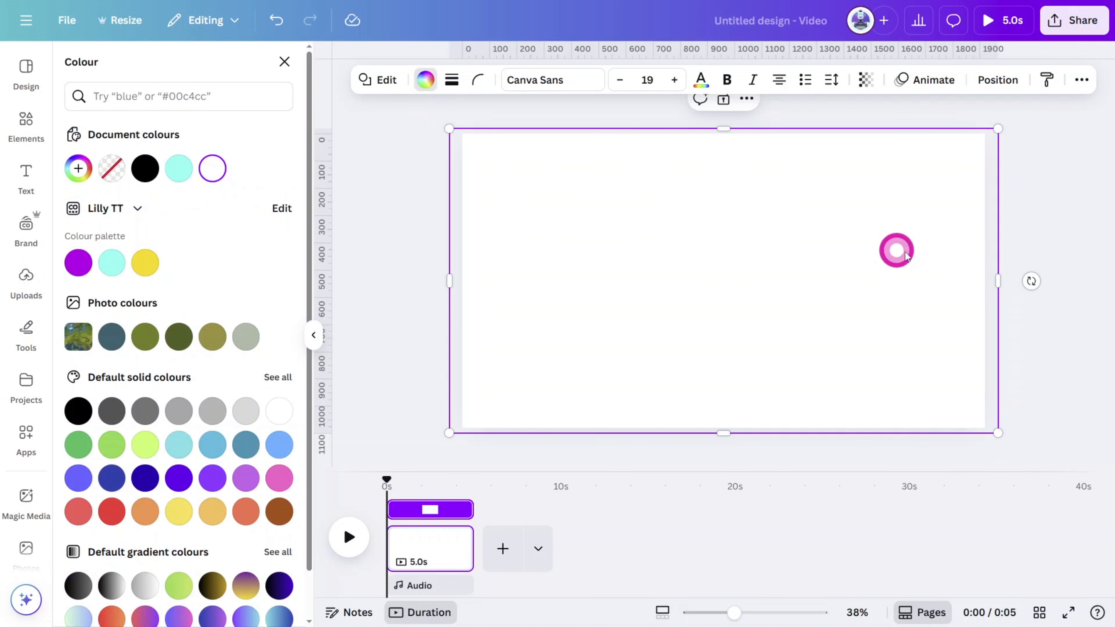
{"action": "left_click", "coordinate": [1023, 250]}
Step: Search the elements for "realistic clouds" and show all matching graphics
{"action": "left_click", "coordinate": [73, 184]}
{"action": "left_click", "coordinate": [33, 130]}
{"action": "left_click", "coordinate": [202, 63]}
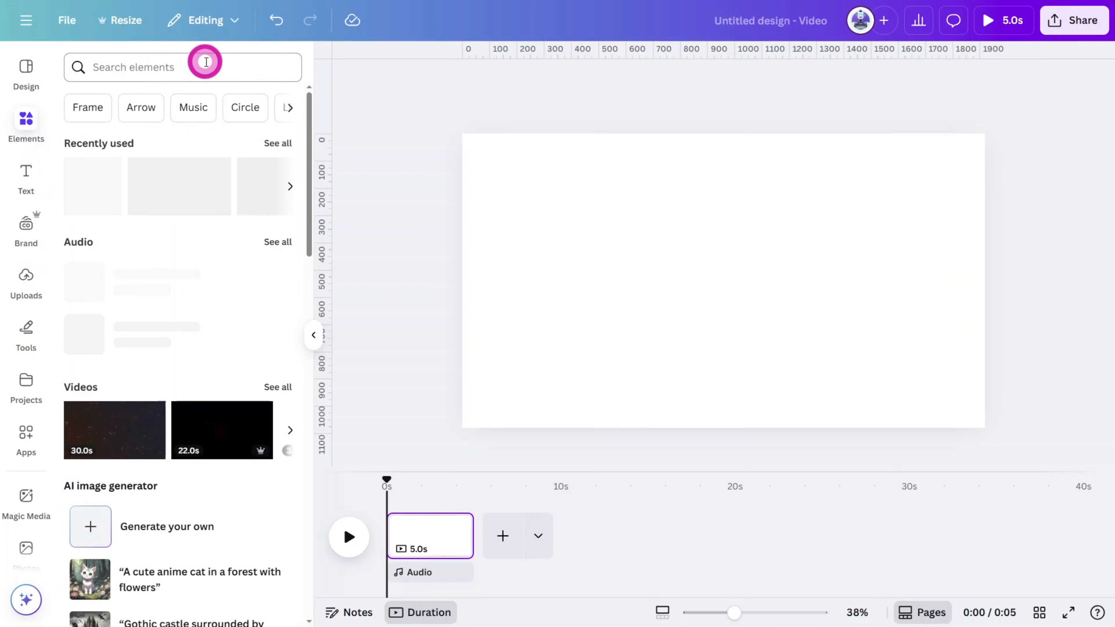
{"action": "type", "text": "realistic clouds"}
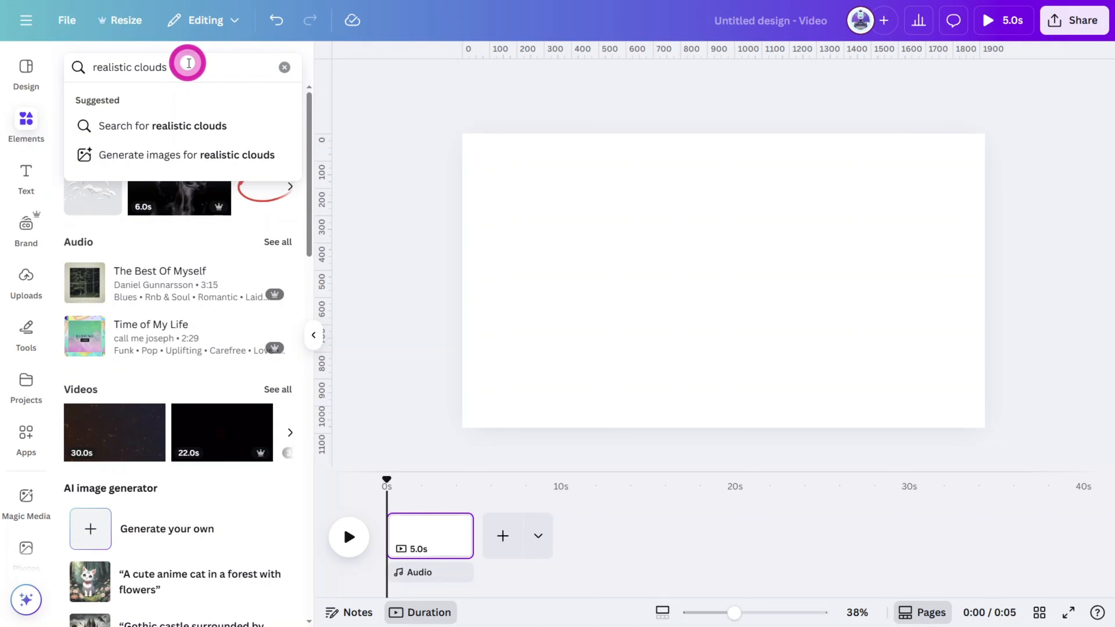
{"action": "key", "text": "Return"}
{"action": "left_click", "coordinate": [281, 182]}
Step: Add two cloud graphics, enlarge the first in the page's upper left and place the second in the upper right
{"action": "left_click", "coordinate": [110, 211]}
{"action": "left_click_drag", "start_coordinate": [930, 168], "coordinate": [789, 247]}
{"action": "left_click_drag", "start_coordinate": [685, 339], "coordinate": [598, 192]}
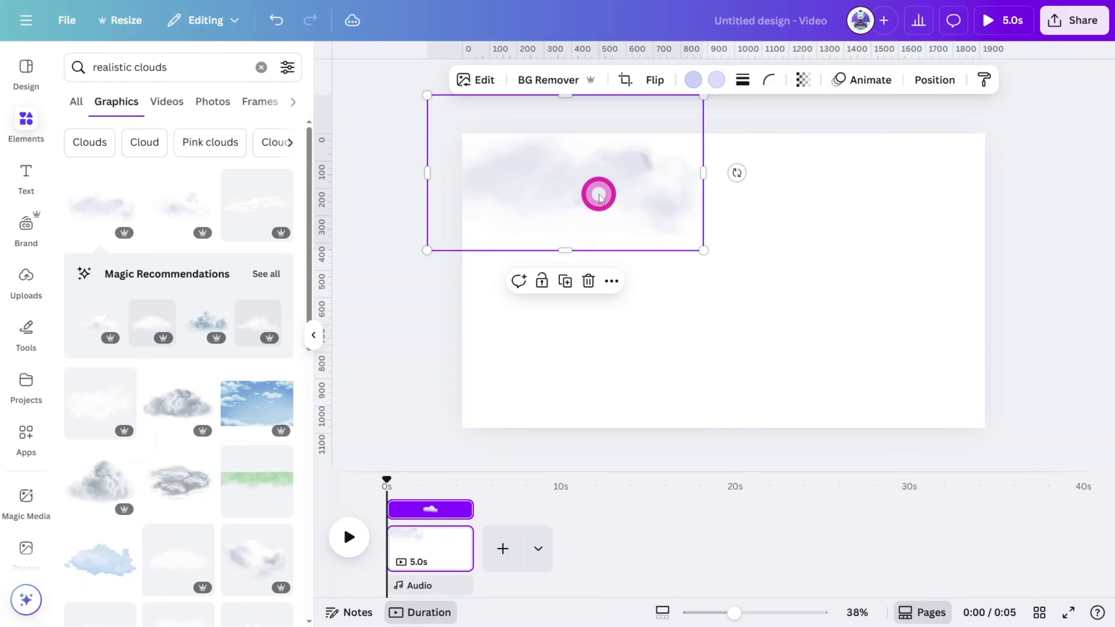
{"action": "left_click_drag", "start_coordinate": [704, 252], "coordinate": [738, 283]}
{"action": "left_click", "coordinate": [183, 205]}
{"action": "left_click_drag", "start_coordinate": [736, 272], "coordinate": [859, 200]}
Step: Add three recommended cloud graphics along the page's left side, lower middle and upper left
{"action": "left_click", "coordinate": [107, 402]}
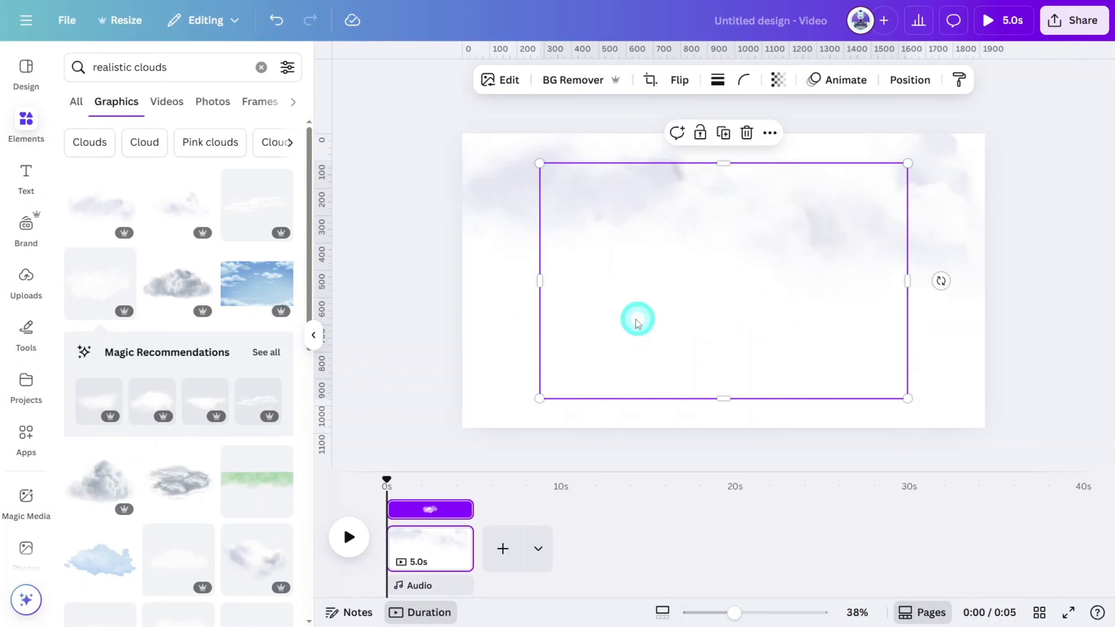
{"action": "left_click_drag", "start_coordinate": [637, 319], "coordinate": [478, 341]}
{"action": "left_click", "coordinate": [151, 400]}
{"action": "left_click_drag", "start_coordinate": [614, 370], "coordinate": [727, 449]}
{"action": "left_click", "coordinate": [258, 401]}
{"action": "left_click_drag", "start_coordinate": [808, 292], "coordinate": [702, 176]}
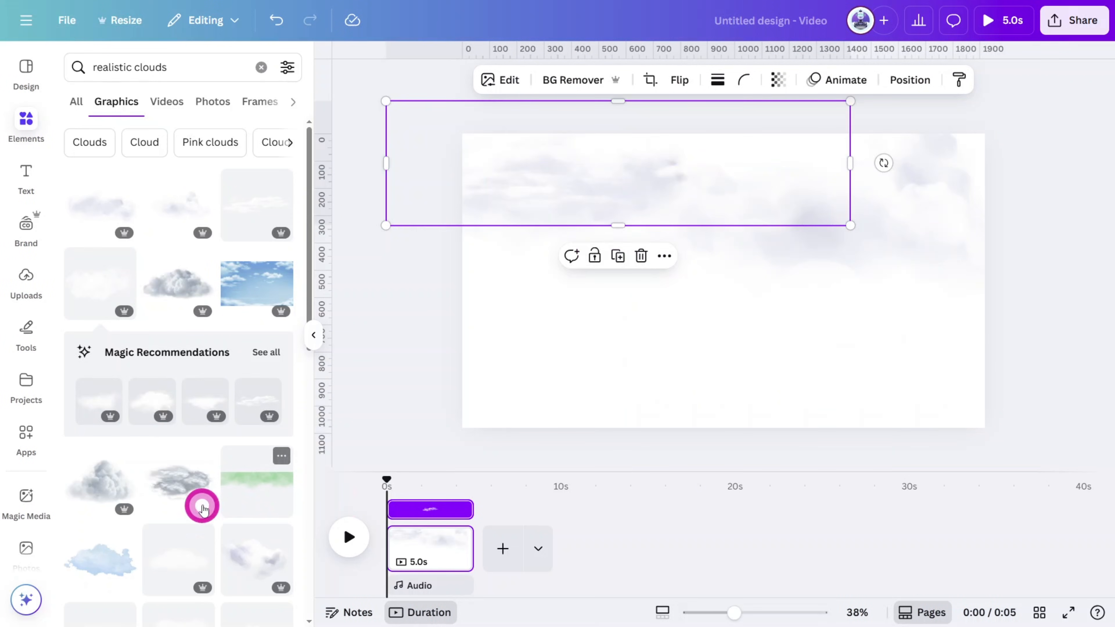
{"action": "left_click", "coordinate": [81, 483]}
{"action": "left_click_drag", "start_coordinate": [651, 327], "coordinate": [434, 460]}
{"action": "key", "text": "Delete"}
Step: Add three more cloud graphics to cover the lower left and lower right of the page
{"action": "left_click", "coordinate": [109, 310]}
{"action": "left_click_drag", "start_coordinate": [681, 298], "coordinate": [515, 420]}
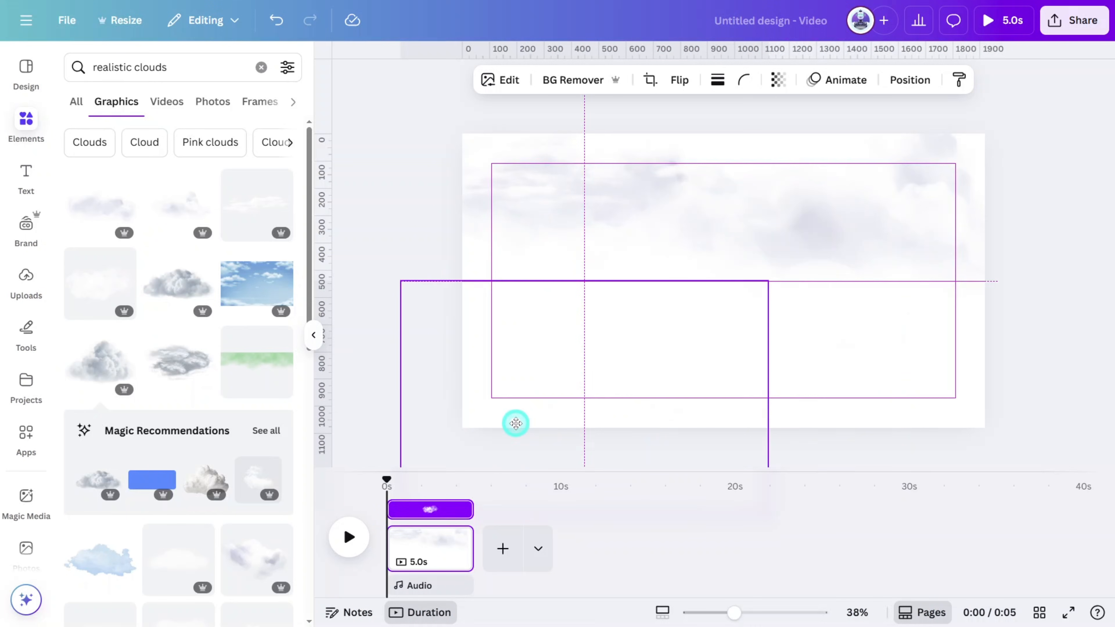
{"action": "left_click", "coordinate": [229, 523]}
{"action": "left_click_drag", "start_coordinate": [837, 317], "coordinate": [998, 466]}
{"action": "left_click", "coordinate": [777, 417]}
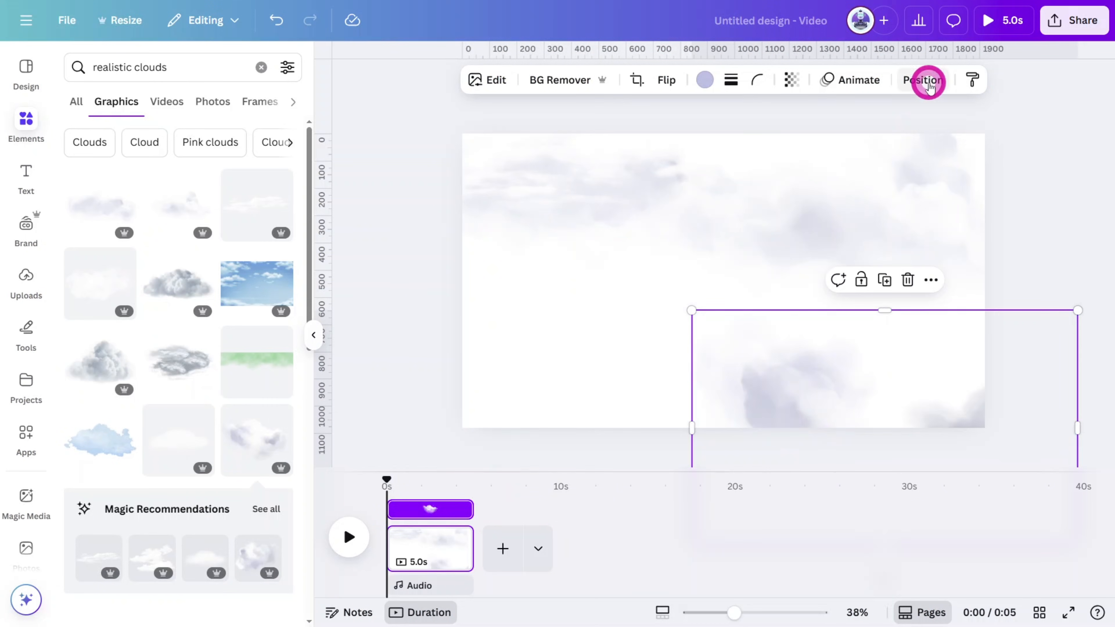
{"action": "scroll", "coordinate": [226, 448], "scroll_direction": "down", "scroll_amount": 4}
{"action": "left_click", "coordinate": [188, 422]}
{"action": "left_click_drag", "start_coordinate": [580, 341], "coordinate": [493, 465]}
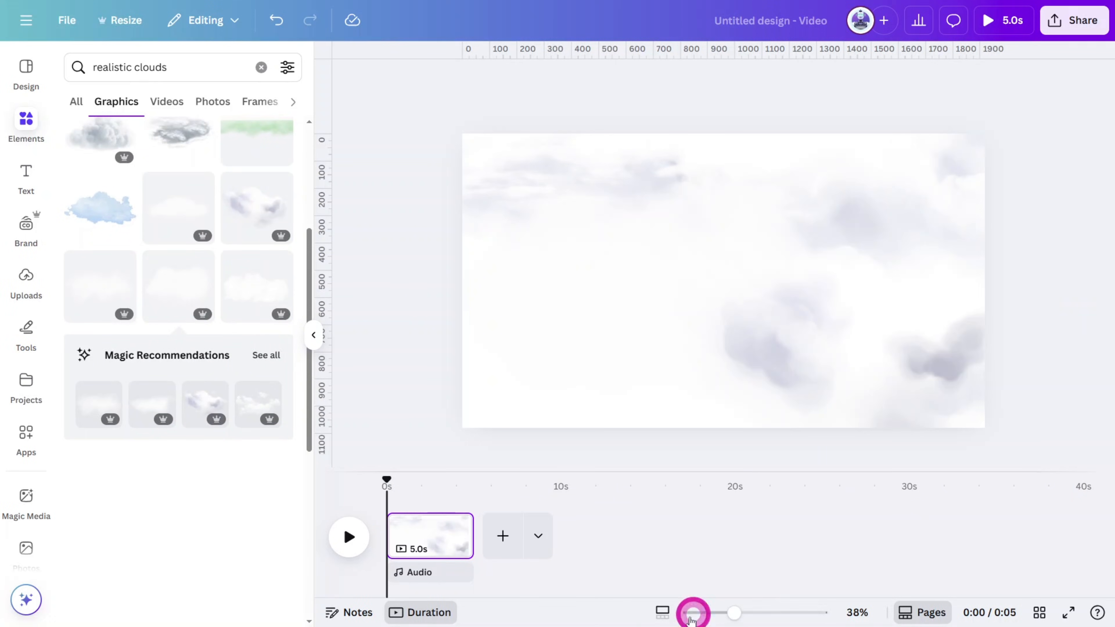
Step: Duplicate the cloud-covered video page
{"action": "left_click", "coordinate": [431, 546]}
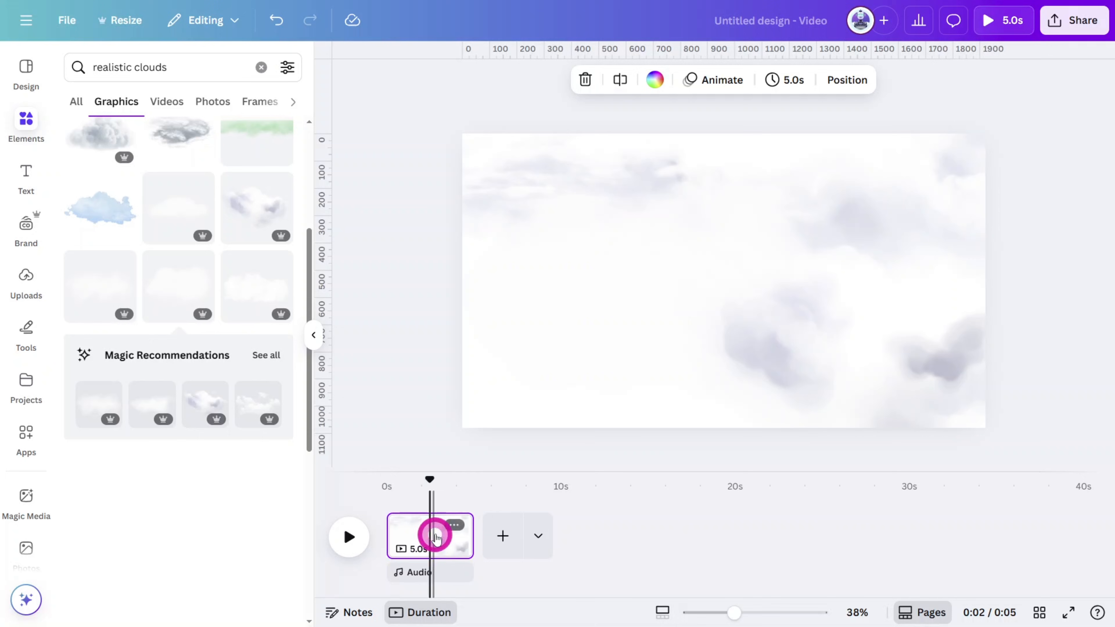
{"action": "left_click", "coordinate": [452, 526]}
{"action": "left_click", "coordinate": [515, 253]}
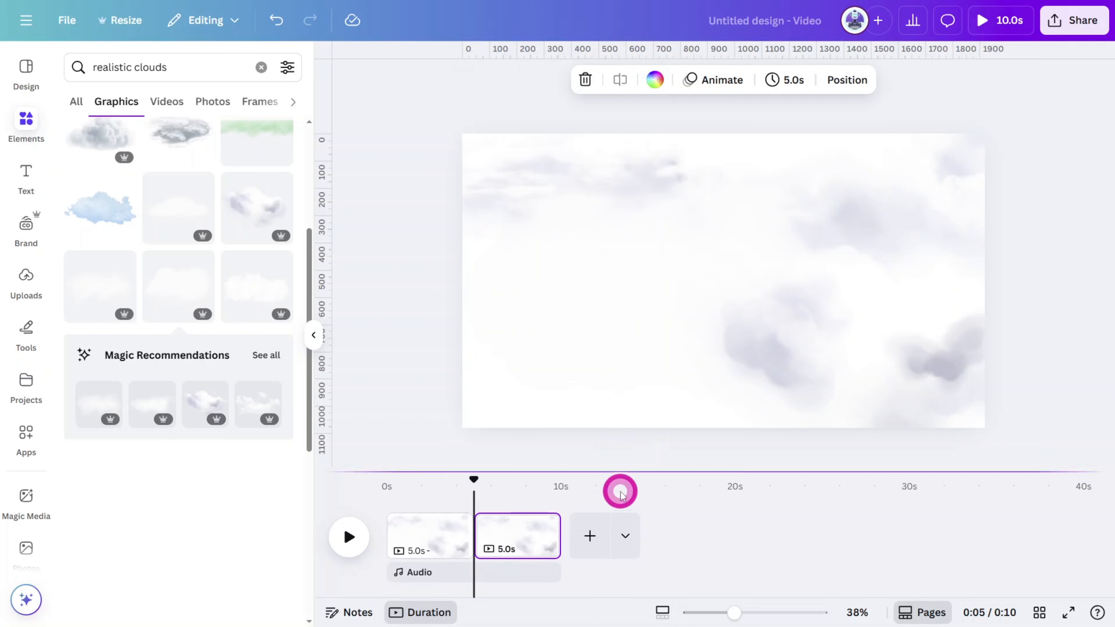
Step: Delete the white rectangle layer from the second page to uncover the map
{"action": "left_click", "coordinate": [837, 93]}
{"action": "left_click", "coordinate": [212, 509]}
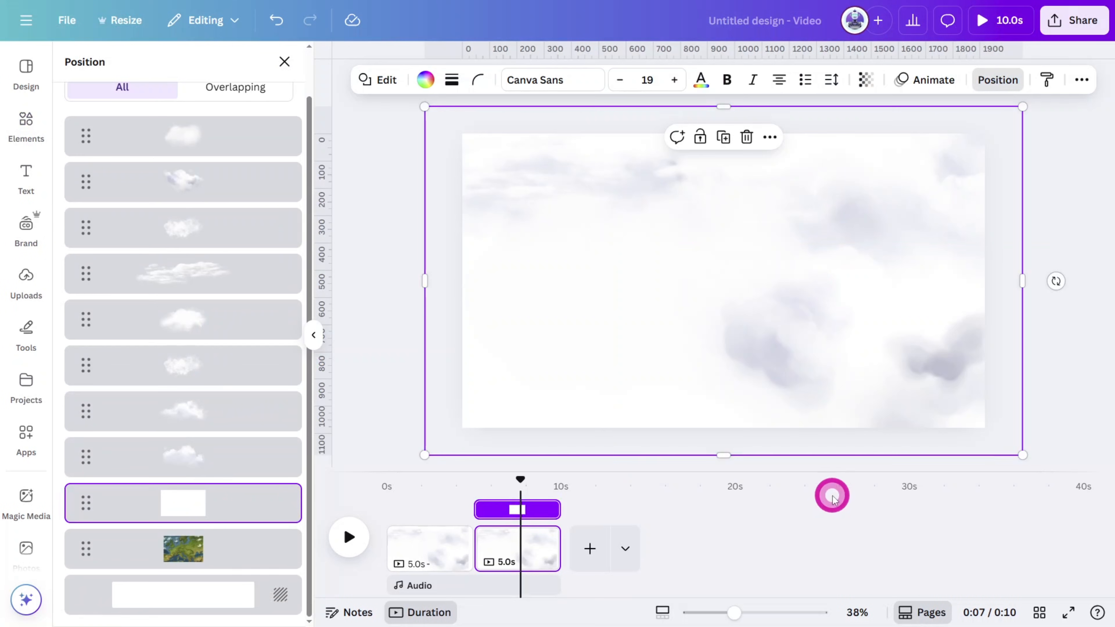
{"action": "key", "text": "Delete"}
Step: Move the clouds on the second page outward past its edges so the map is clear
{"action": "left_click_drag", "start_coordinate": [786, 296], "coordinate": [891, 378]}
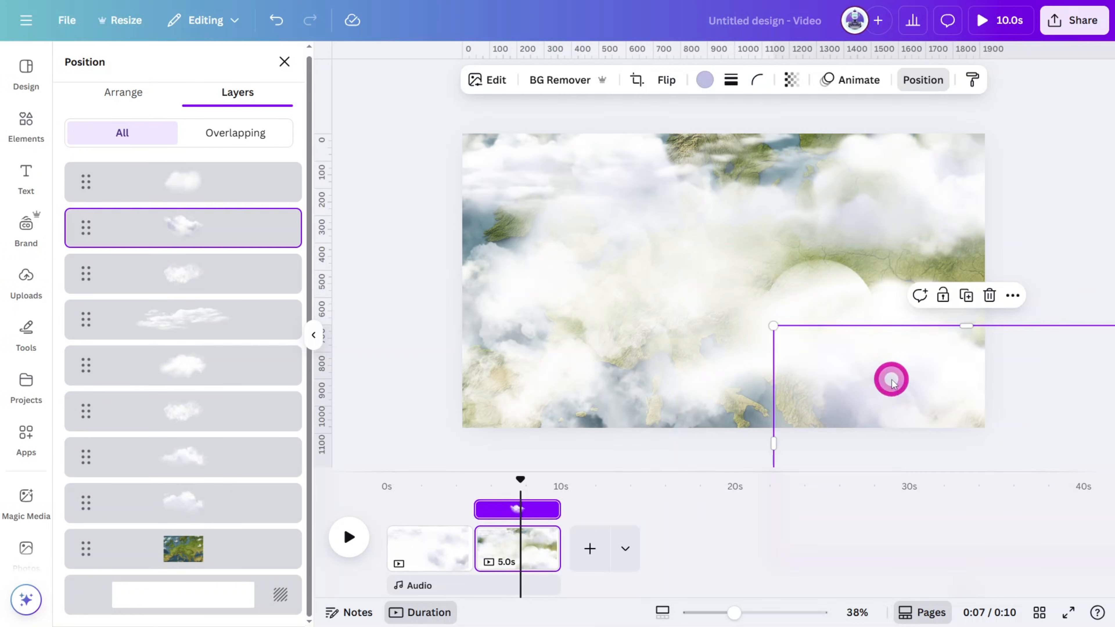
{"action": "left_click_drag", "start_coordinate": [965, 176], "coordinate": [1108, 115]}
{"action": "left_click_drag", "start_coordinate": [783, 200], "coordinate": [589, 411]}
{"action": "mouse_move", "coordinate": [809, 284]}
{"action": "left_mouse_down"}
{"action": "mouse_move", "coordinate": [950, 438]}
{"action": "mouse_move", "coordinate": [935, 423]}
{"action": "left_mouse_up"}
{"action": "left_click_drag", "start_coordinate": [630, 196], "coordinate": [450, 152]}
{"action": "left_click_drag", "start_coordinate": [604, 265], "coordinate": [435, 299]}
{"action": "left_click_drag", "start_coordinate": [590, 222], "coordinate": [687, 147]}
{"action": "left_click_drag", "start_coordinate": [573, 345], "coordinate": [462, 434]}
{"action": "left_click_drag", "start_coordinate": [494, 331], "coordinate": [431, 319]}
{"action": "left_click_drag", "start_coordinate": [948, 166], "coordinate": [998, 129]}
{"action": "left_click_drag", "start_coordinate": [934, 414], "coordinate": [856, 419]}
{"action": "left_click", "coordinate": [285, 62]}
Step: Enlarge the second page's map from its centre so it extends well beyond the page edges
{"action": "left_click", "coordinate": [790, 294]}
{"action": "scroll", "coordinate": [807, 310], "scroll_direction": "down", "scroll_amount": 2}
{"action": "scroll", "coordinate": [807, 310], "scroll_direction": "down", "scroll_amount": 2}
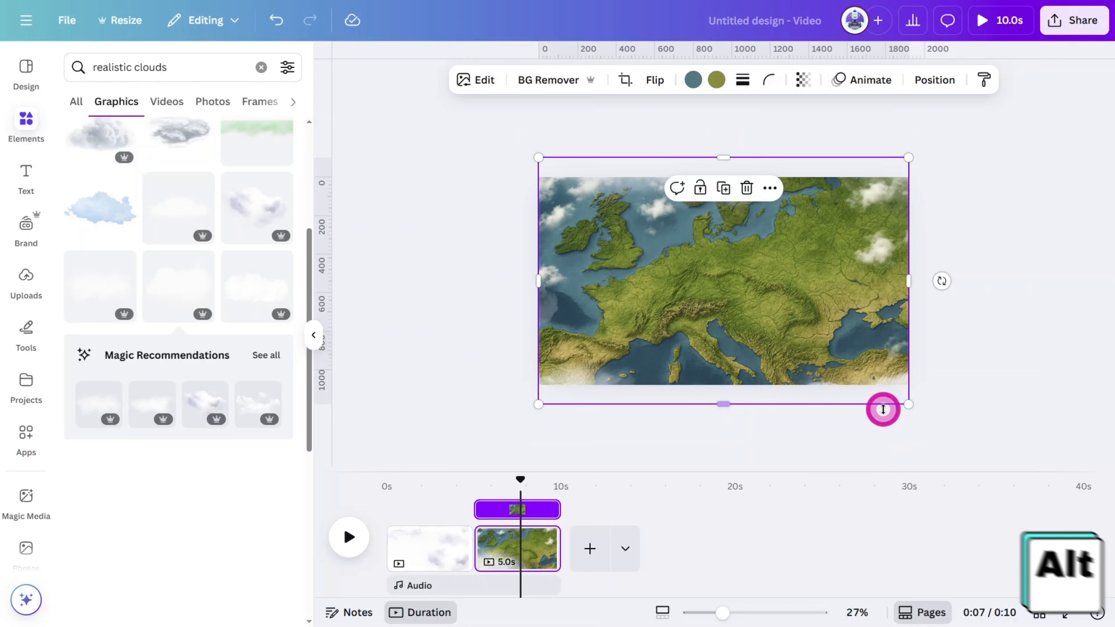
{"action": "left_click_drag", "start_coordinate": [907, 404], "coordinate": [959, 449]}
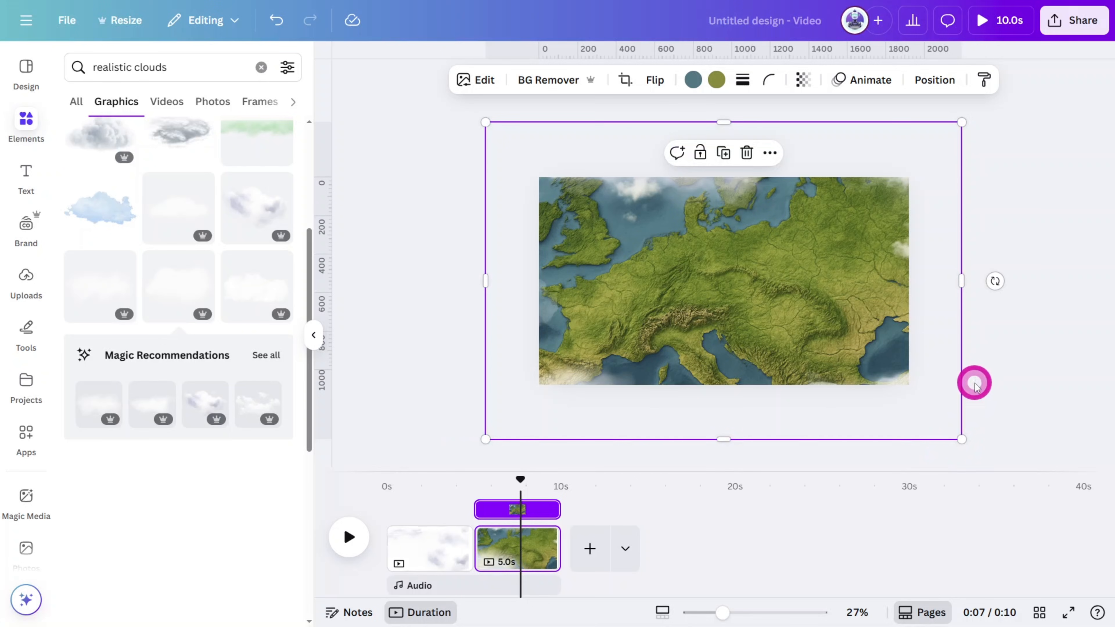
{"action": "left_click", "coordinate": [507, 522]}
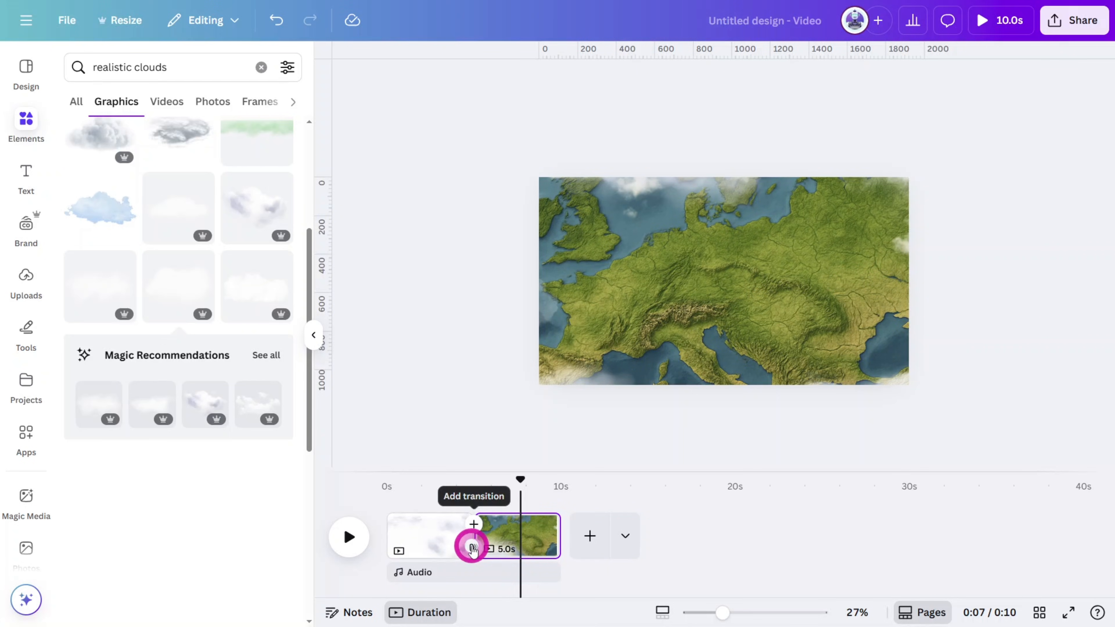
Step: Add a 3-second Match & Move transition between the first and second pages and preview it
{"action": "left_click", "coordinate": [472, 548]}
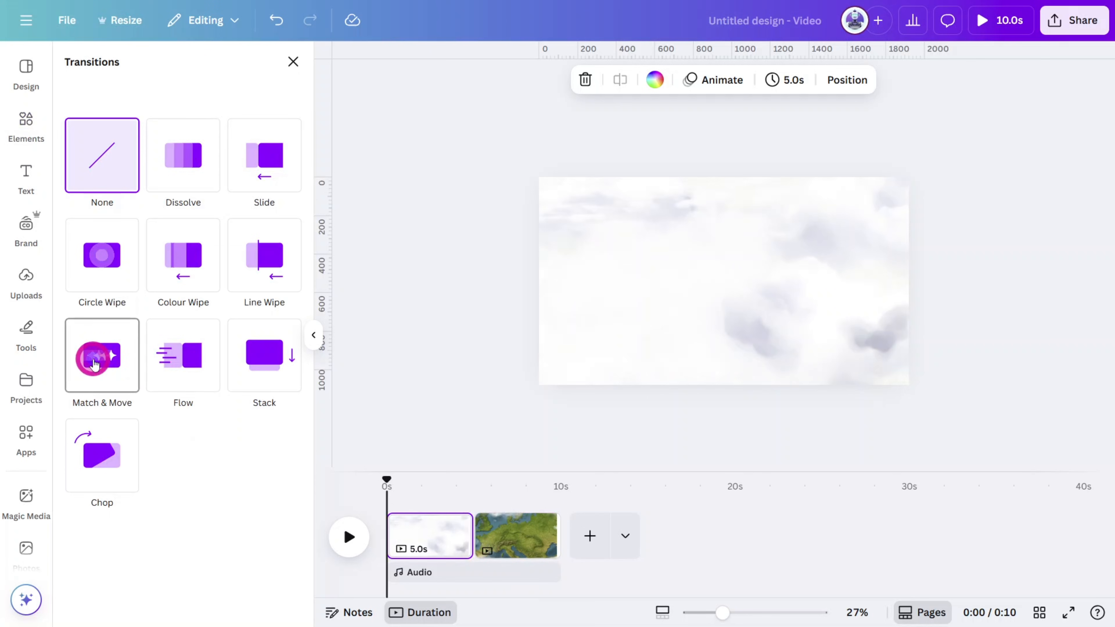
{"action": "left_click", "coordinate": [95, 363]}
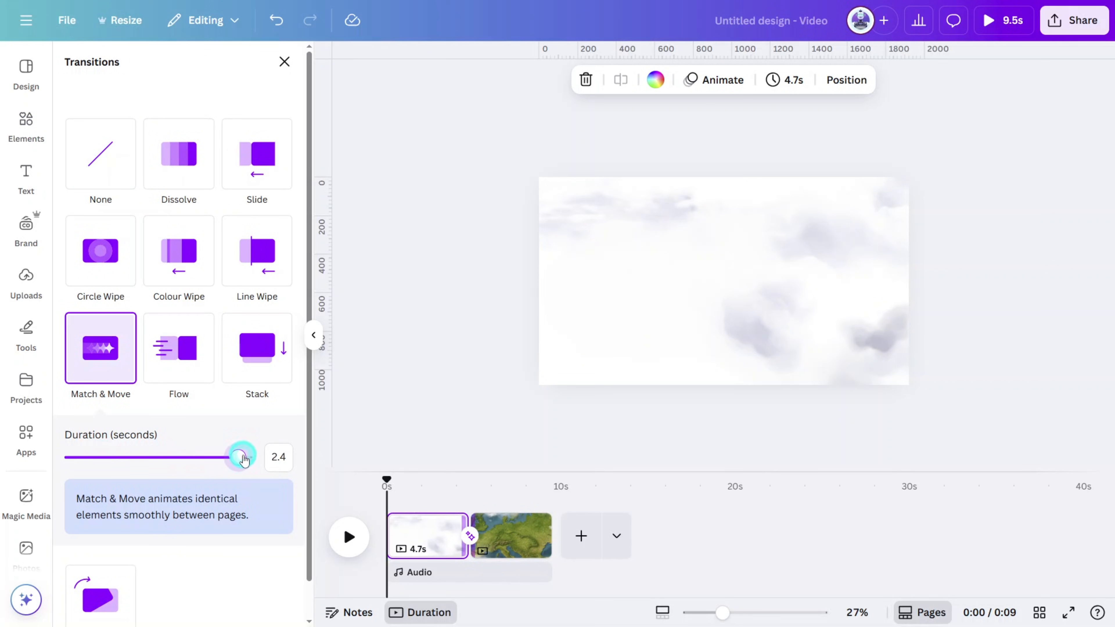
{"action": "left_click_drag", "start_coordinate": [243, 459], "coordinate": [245, 460]}
{"action": "left_click_drag", "start_coordinate": [244, 460], "coordinate": [223, 463]}
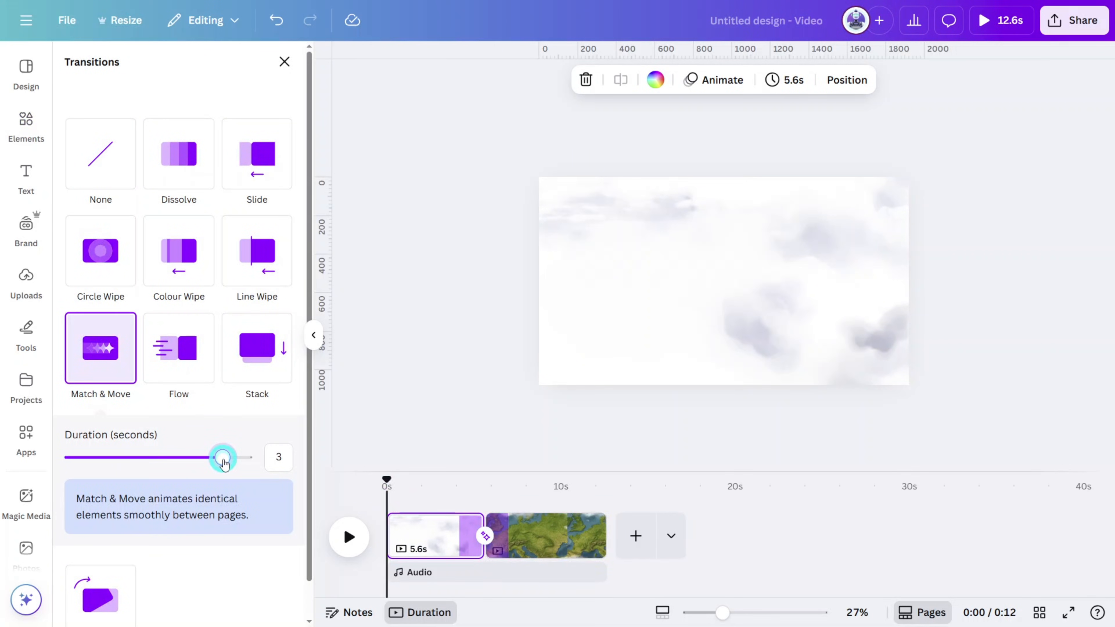
{"action": "left_click_drag", "start_coordinate": [388, 491], "coordinate": [547, 500]}
Step: Duplicate the second page containing the enlarged map
{"action": "left_click", "coordinate": [569, 523]}
{"action": "left_click", "coordinate": [578, 524]}
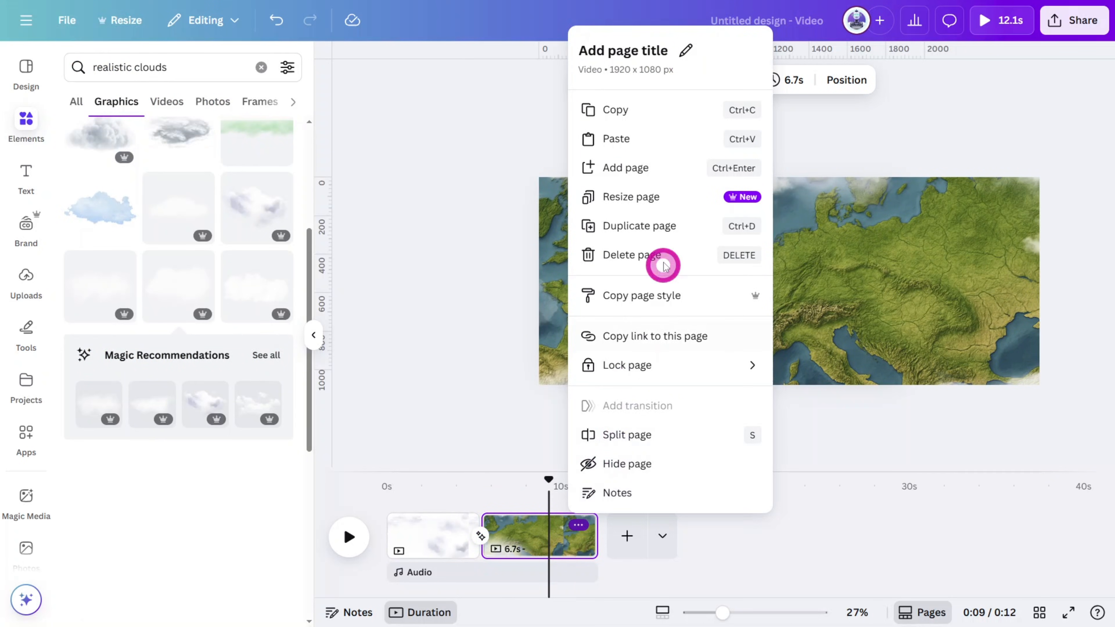
{"action": "left_click", "coordinate": [664, 225]}
Step: Shrink the third page's map from its centre to the page width and align it over the page
{"action": "left_click", "coordinate": [675, 540]}
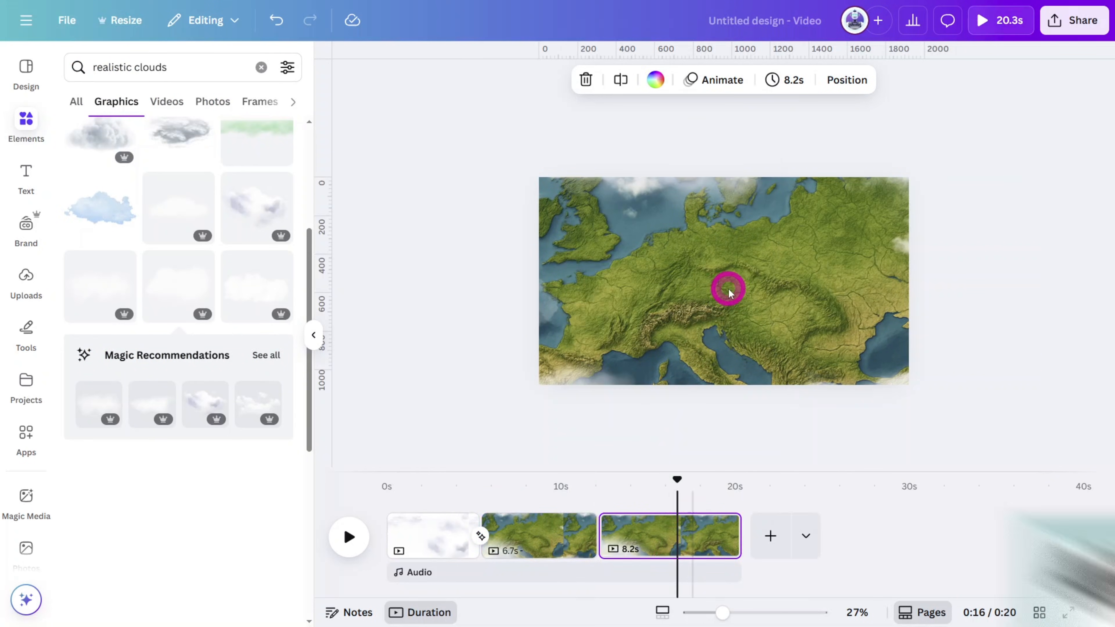
{"action": "left_click", "coordinate": [729, 293]}
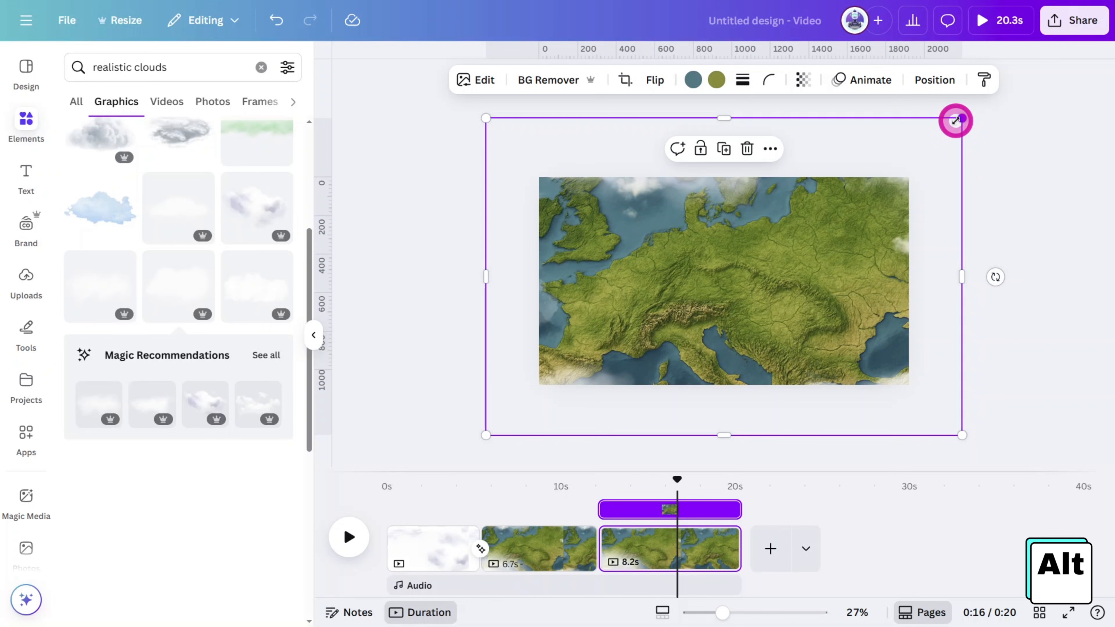
{"action": "left_click_drag", "start_coordinate": [956, 120], "coordinate": [913, 174]}
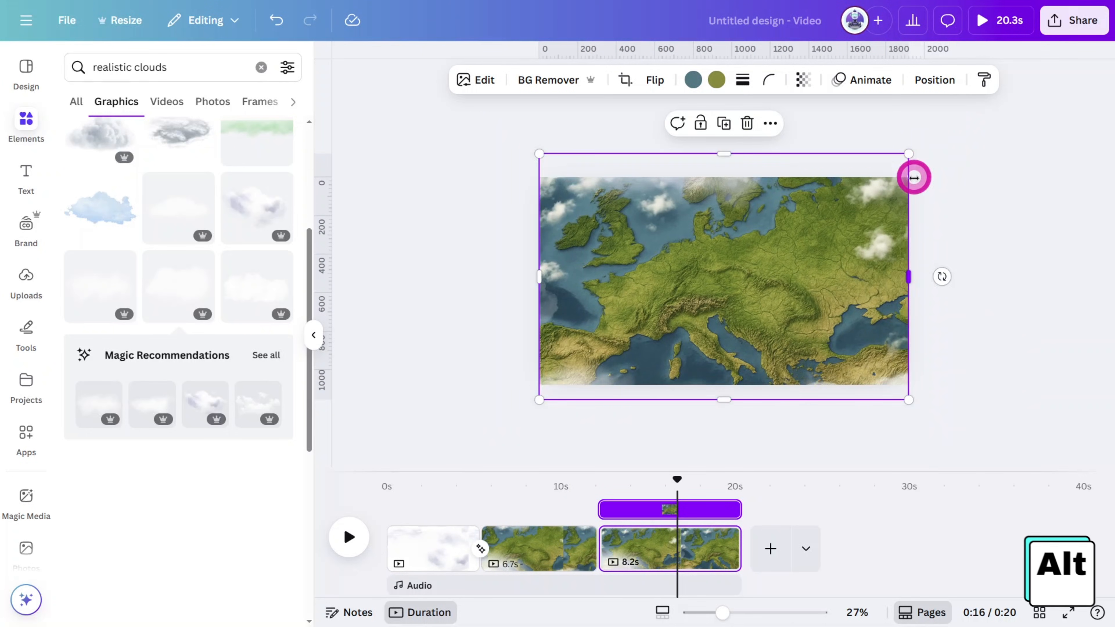
{"action": "left_click_drag", "start_coordinate": [734, 281], "coordinate": [733, 288]}
{"action": "left_click", "coordinate": [1042, 334]}
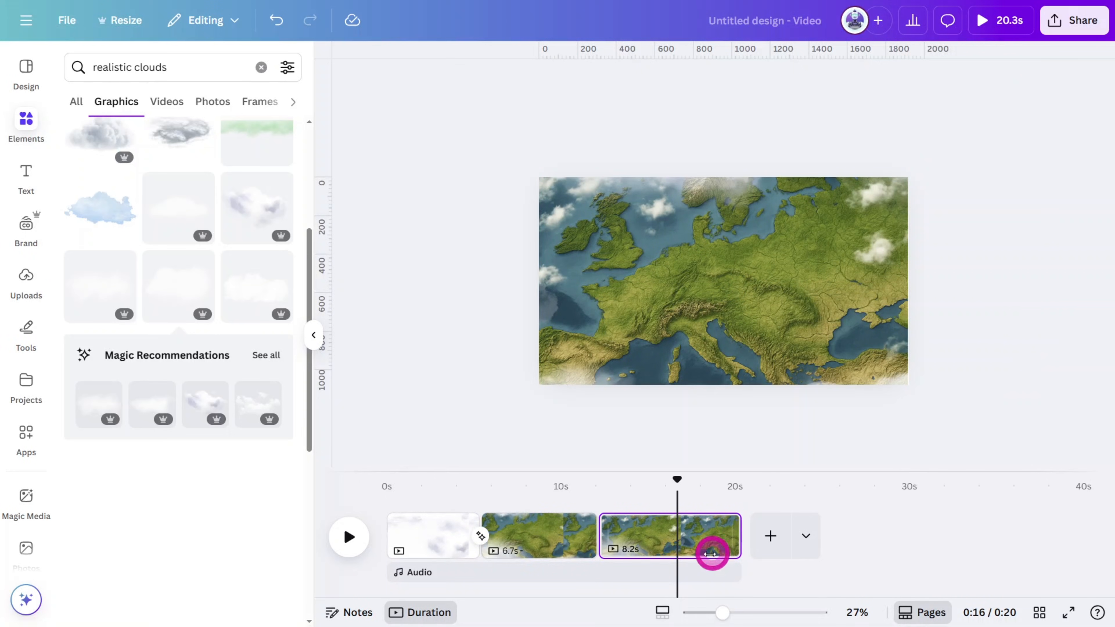
Step: Select the second and third pages together and set their duration to 8 seconds
{"action": "left_click", "coordinate": [699, 551]}
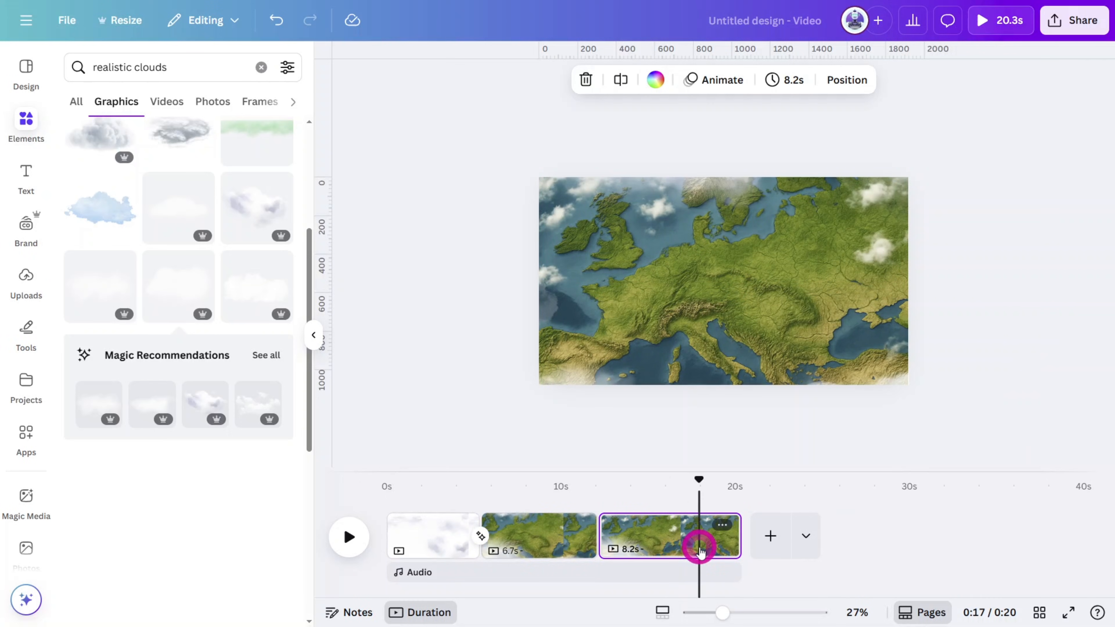
{"action": "left_click", "coordinate": [536, 547], "text": "ctrl"}
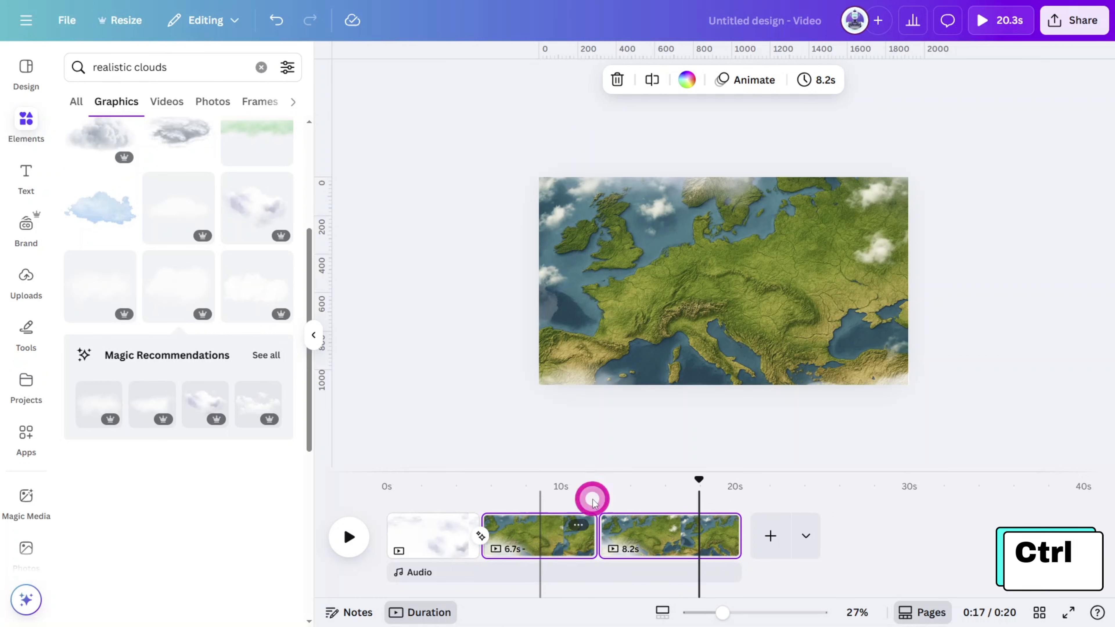
{"action": "left_click", "coordinate": [821, 81]}
{"action": "key", "text": "Return"}
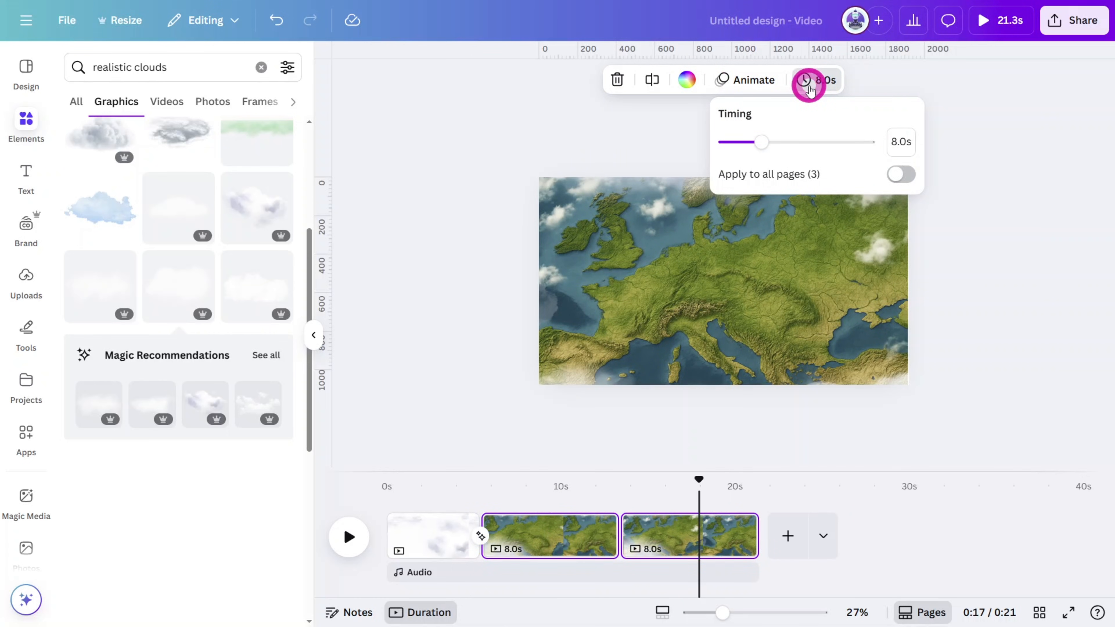
Step: Add a 4-second Match & Move transition between the second and third pages and preview the map zoom
{"action": "left_click", "coordinate": [619, 551]}
{"action": "left_click", "coordinate": [619, 549]}
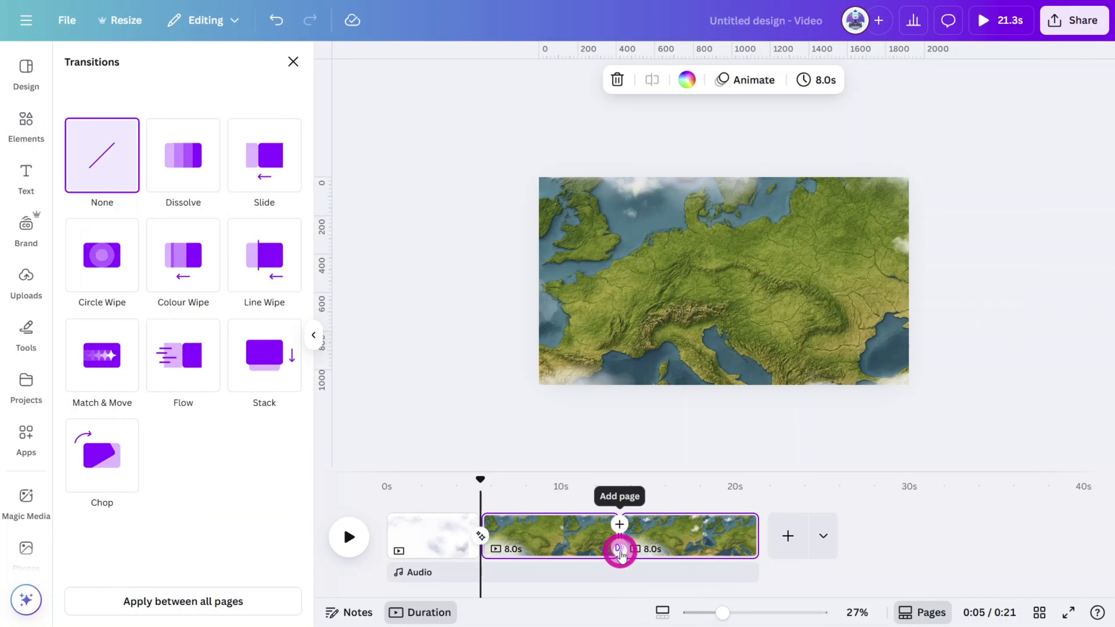
{"action": "left_click", "coordinate": [105, 377]}
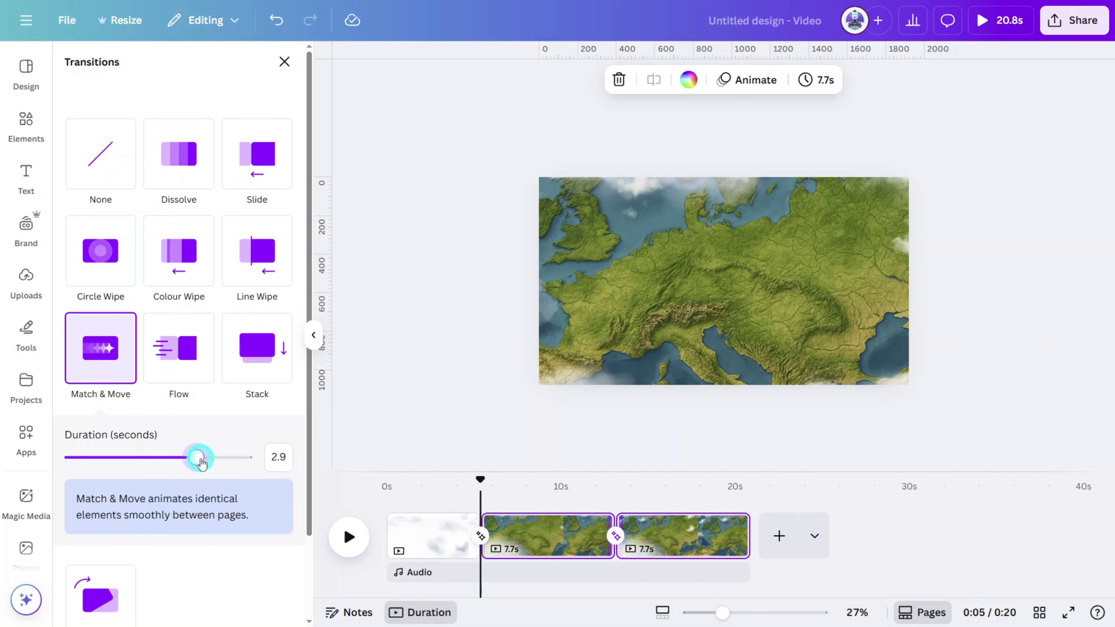
{"action": "left_click", "coordinate": [270, 465]}
{"action": "left_click", "coordinate": [477, 494]}
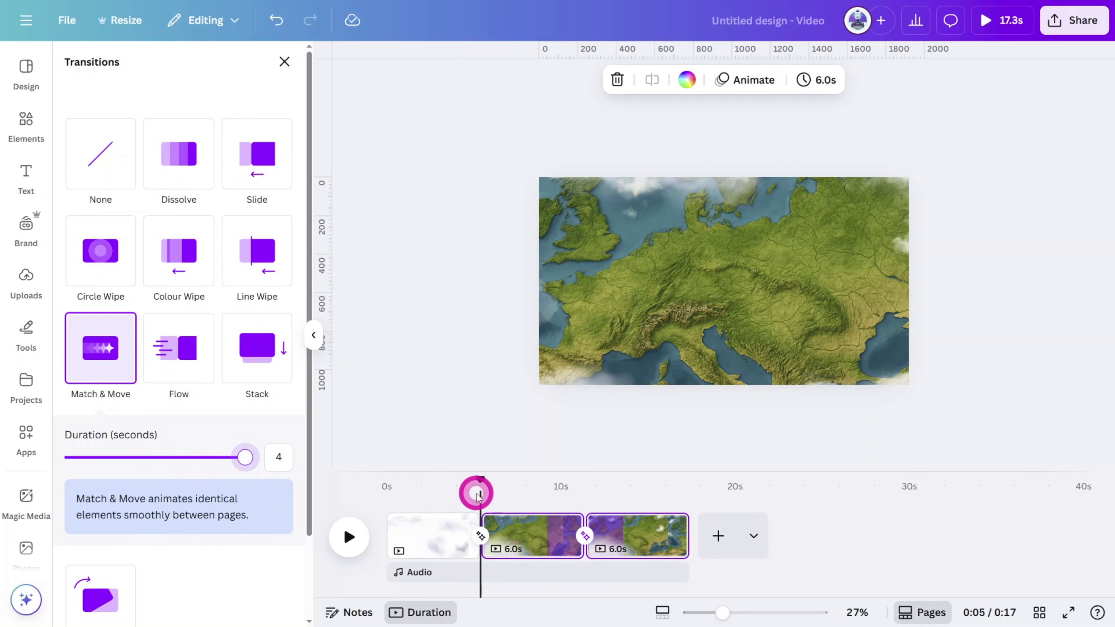
{"action": "left_click_drag", "start_coordinate": [479, 486], "coordinate": [640, 507]}
{"action": "left_click", "coordinate": [650, 557]}
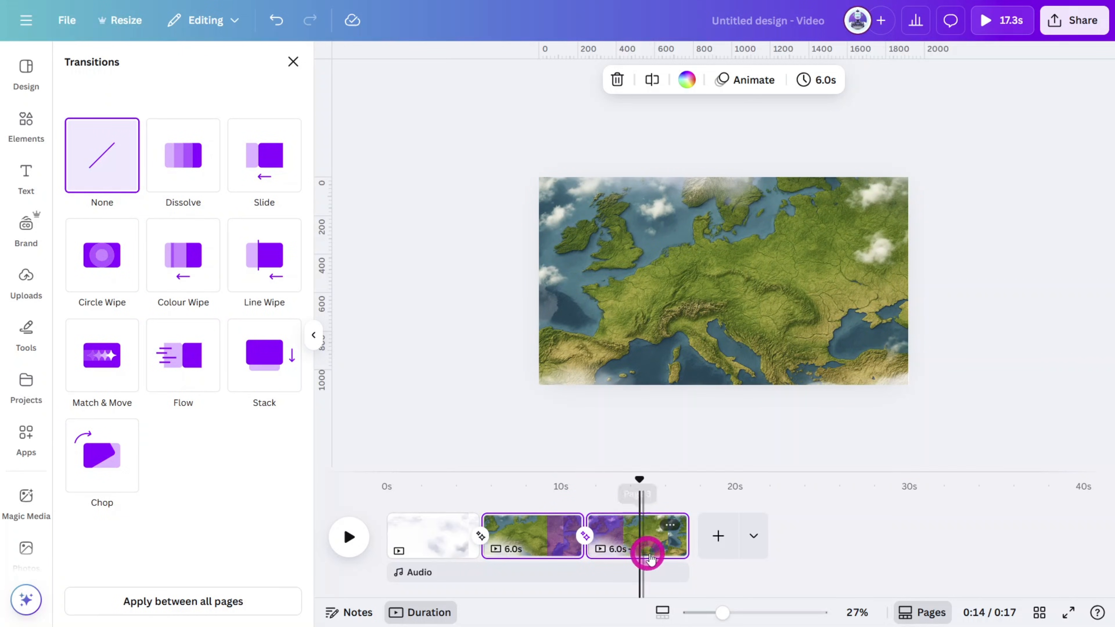
Step: Duplicate the third page and add the horizontal top-view camper van image from the uploads to the copy
{"action": "left_click", "coordinate": [654, 537]}
{"action": "key", "text": "ctrl+d"}
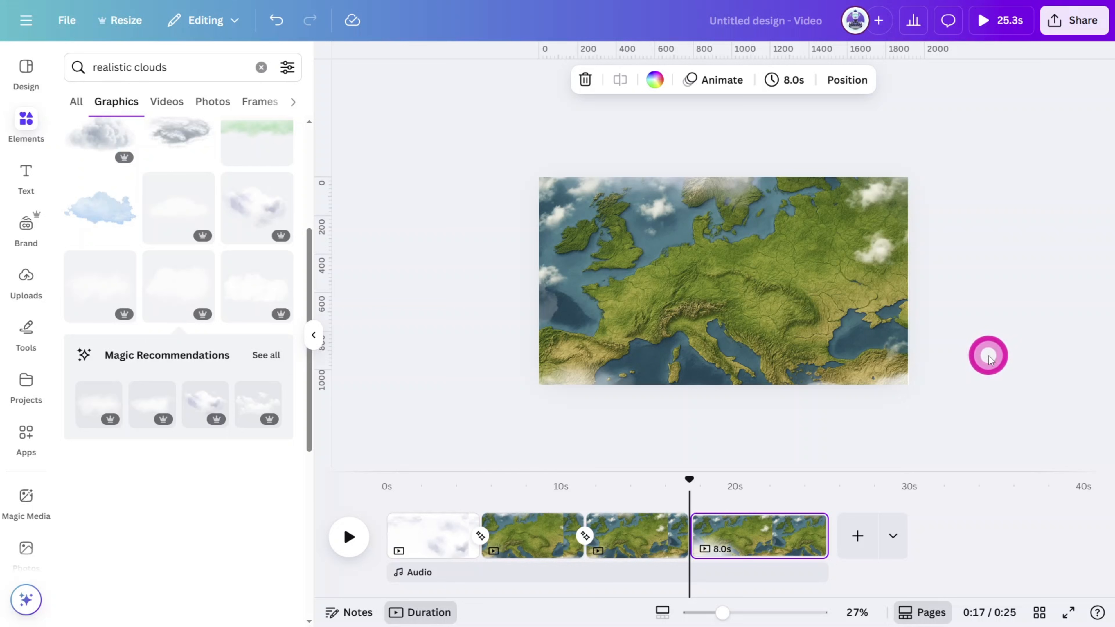
{"action": "left_click", "coordinate": [26, 281]}
{"action": "left_click", "coordinate": [145, 377]}
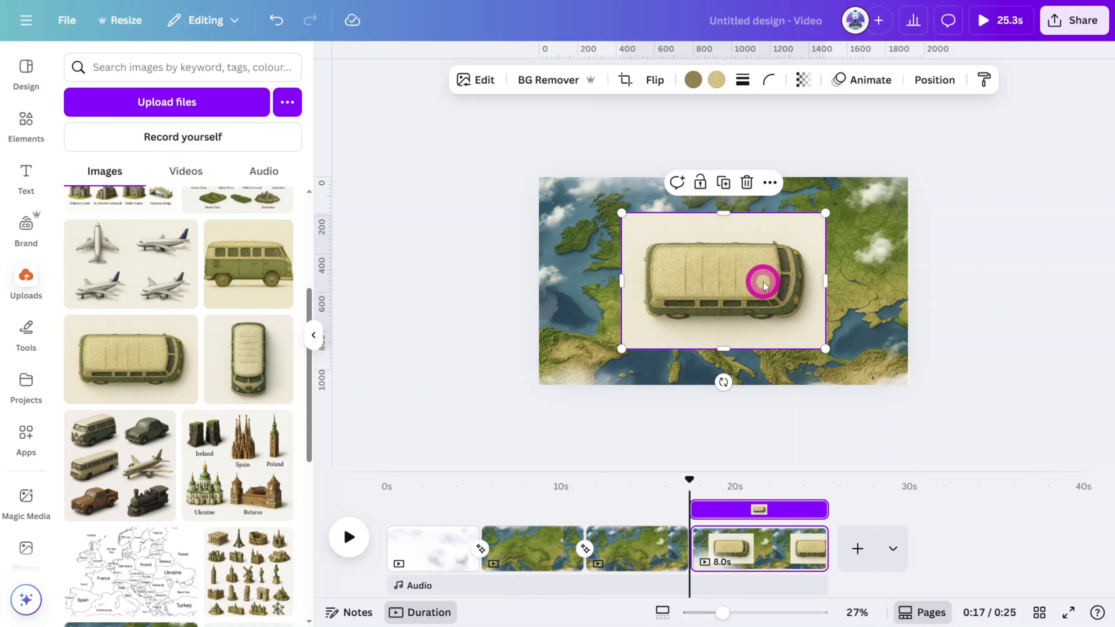
Step: Remove the van image's background and crop its frame close to the van
{"action": "left_click", "coordinate": [550, 80]}
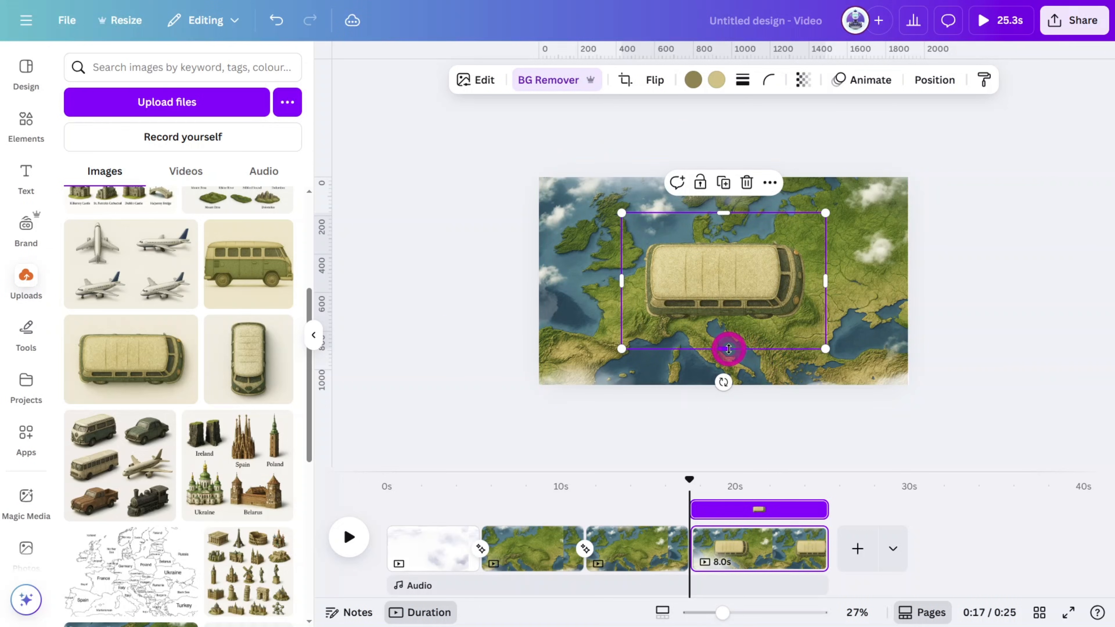
{"action": "left_click_drag", "start_coordinate": [727, 349], "coordinate": [728, 326]}
{"action": "left_click_drag", "start_coordinate": [825, 281], "coordinate": [808, 282]}
Step: Shrink the van to a small size and place it at the map's southwest corner, rotated to face northeast
{"action": "left_click_drag", "start_coordinate": [808, 237], "coordinate": [658, 316]}
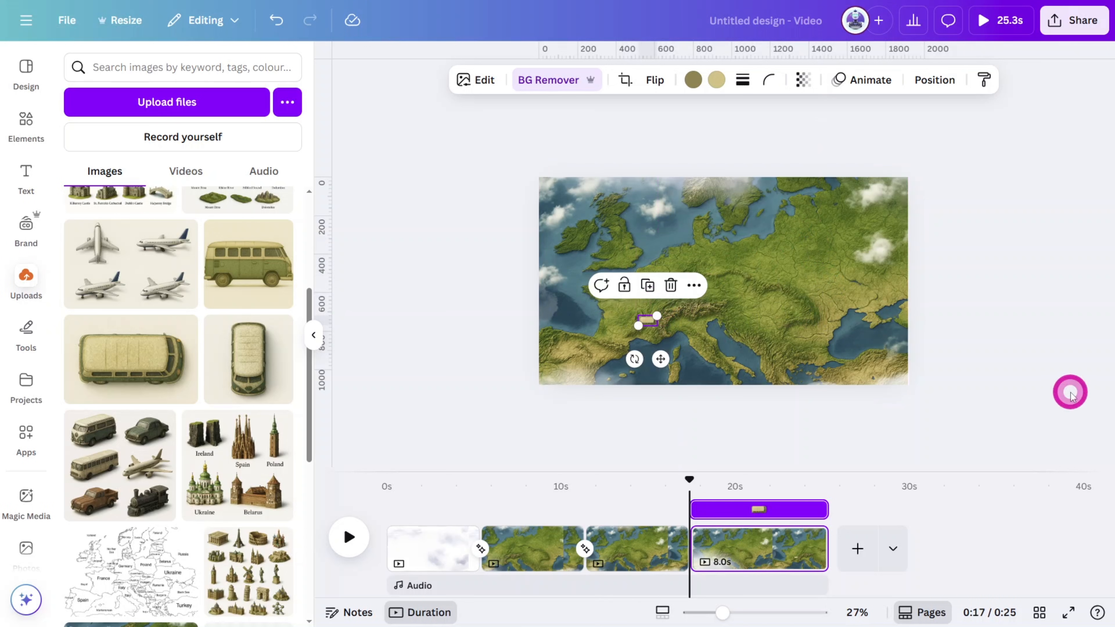
{"action": "scroll", "coordinate": [1066, 388], "scroll_direction": "up", "scroll_amount": 5}
{"action": "left_click_drag", "start_coordinate": [569, 367], "coordinate": [374, 437]}
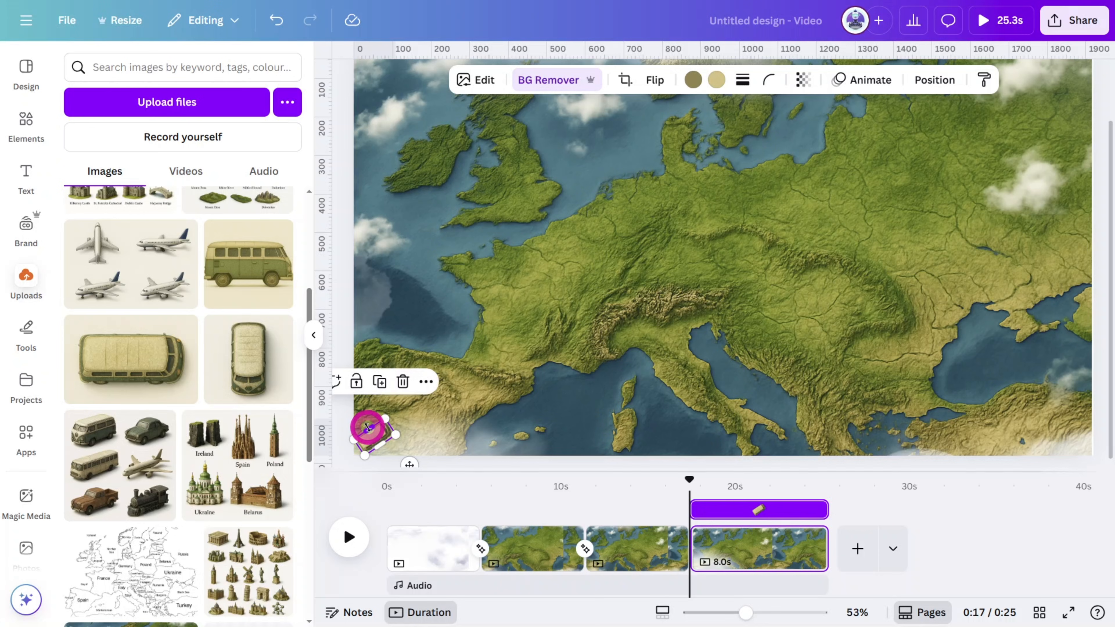
{"action": "scroll", "coordinate": [482, 237], "scroll_direction": "down", "scroll_amount": 3}
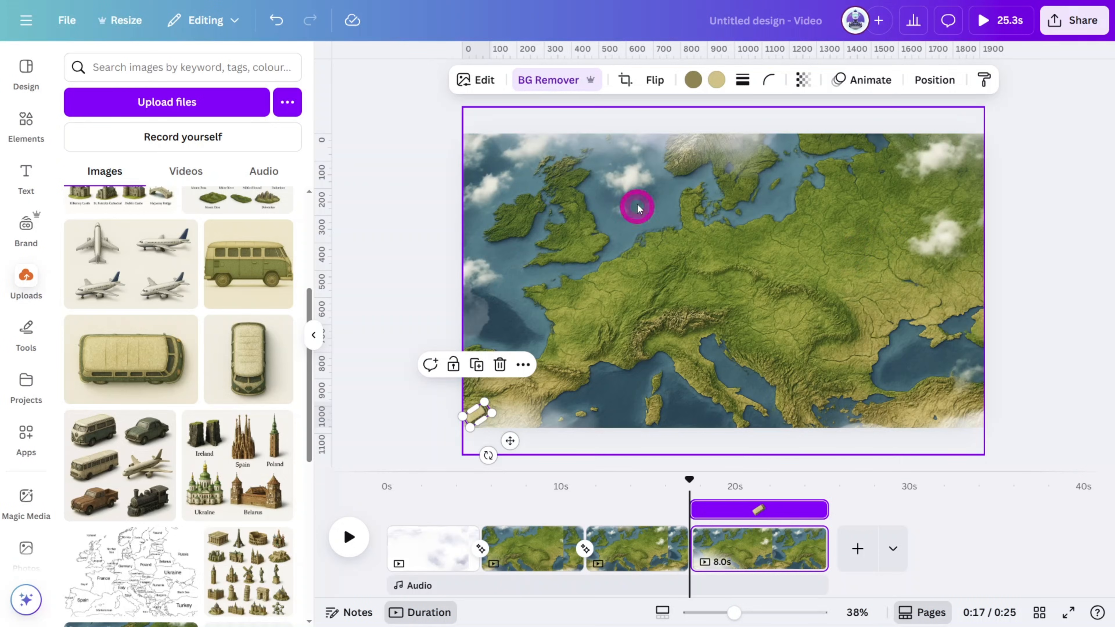
Step: Place a horizontal and a vertical guide crossing over France to mark the van's destination
{"action": "left_click_drag", "start_coordinate": [618, 314], "coordinate": [617, 319]}
{"action": "left_click_drag", "start_coordinate": [325, 358], "coordinate": [745, 545]}
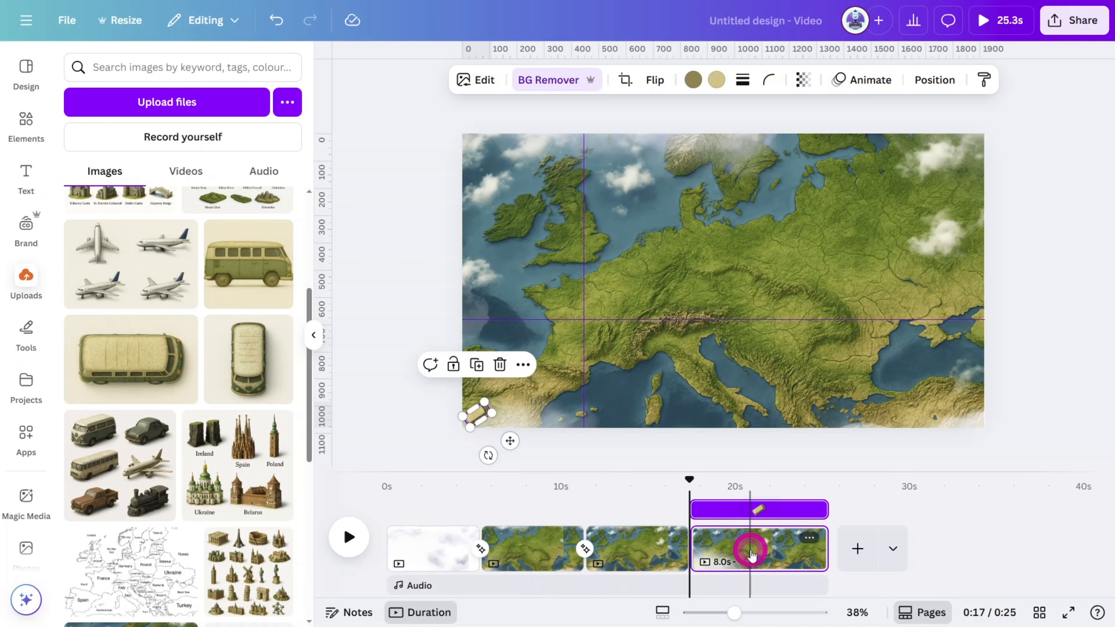
Step: Set the fourth page's duration to 0.2 seconds
{"action": "left_click", "coordinate": [751, 554]}
{"action": "left_click", "coordinate": [788, 80]}
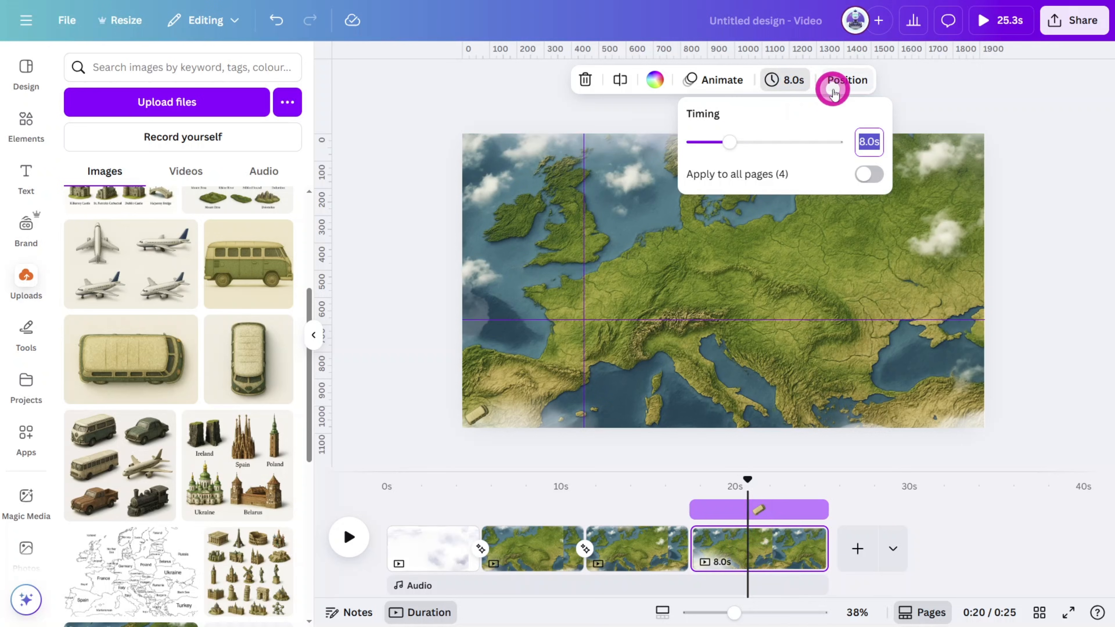
{"action": "type", "text": "0.2"}
{"action": "key", "text": "Return"}
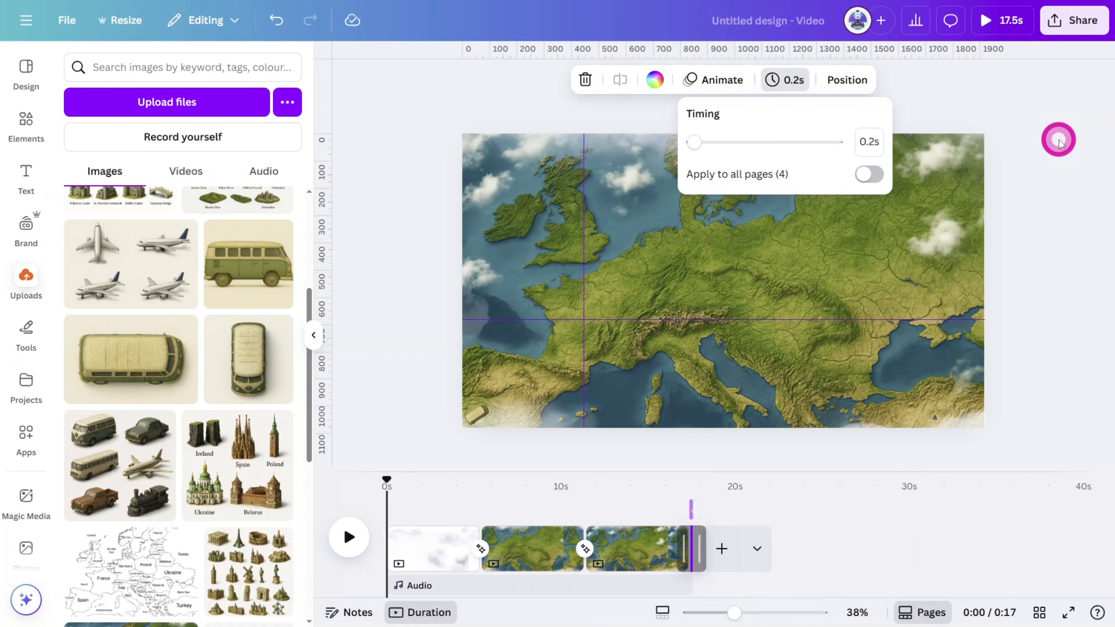
Step: Duplicate the 0.2-second van page and move the van slightly northeast on the copy
{"action": "scroll", "coordinate": [741, 560], "scroll_direction": "up", "scroll_amount": 5}
{"action": "scroll", "coordinate": [983, 536], "scroll_direction": "down", "scroll_amount": 3}
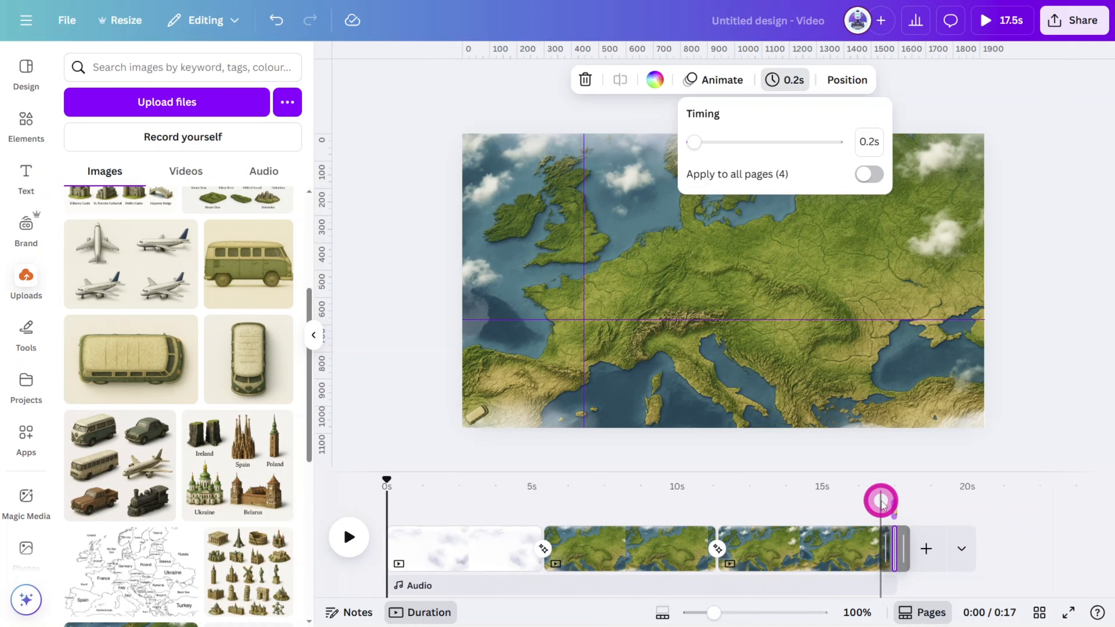
{"action": "left_click", "coordinate": [878, 500]}
{"action": "scroll", "coordinate": [920, 531], "scroll_direction": "up", "scroll_amount": 5}
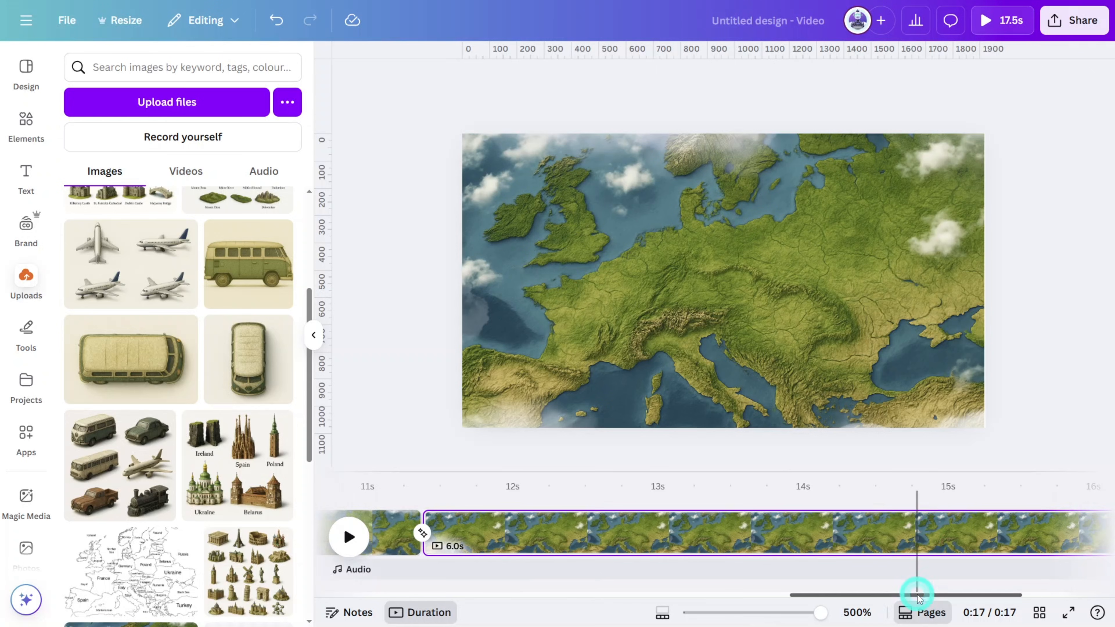
{"action": "left_click", "coordinate": [928, 484]}
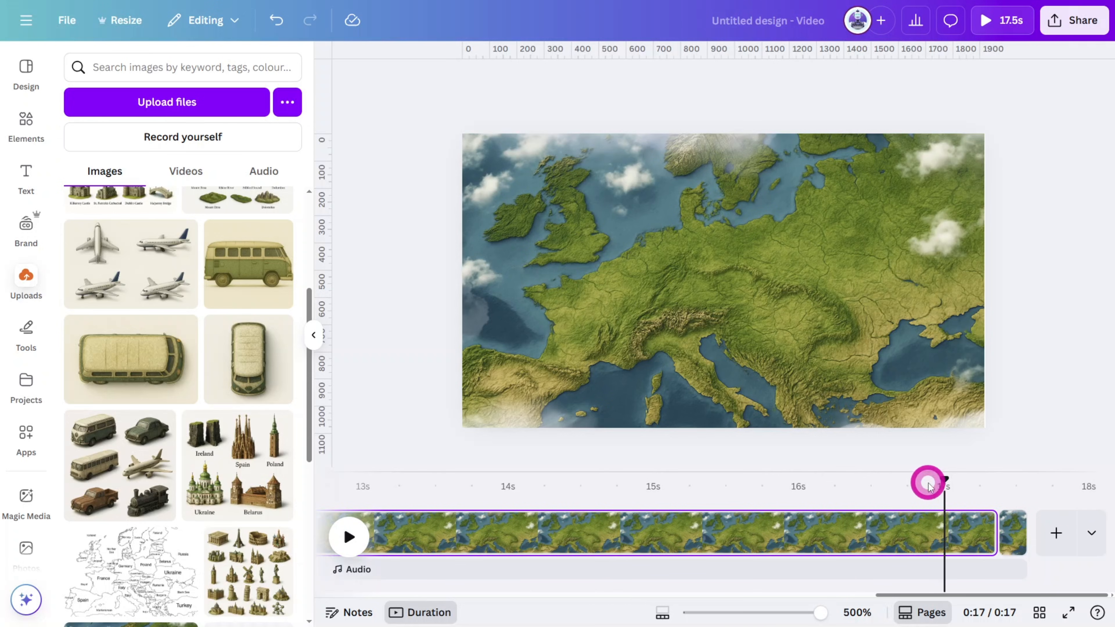
{"action": "left_click_drag", "start_coordinate": [943, 482], "coordinate": [1006, 481]}
{"action": "left_click", "coordinate": [1006, 533]}
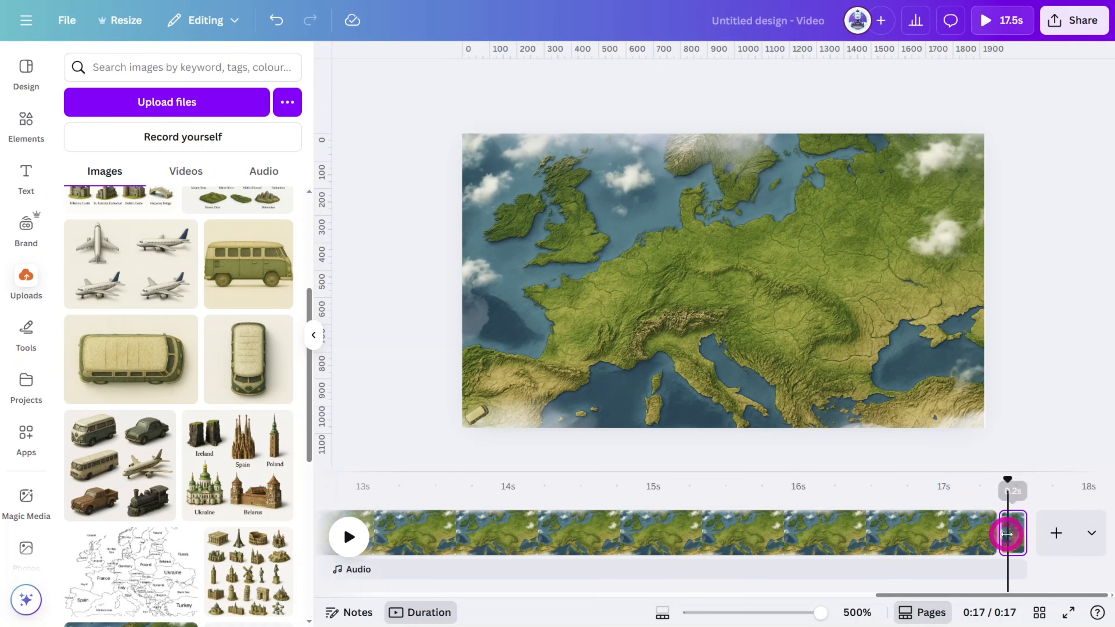
{"action": "left_click", "coordinate": [1015, 536]}
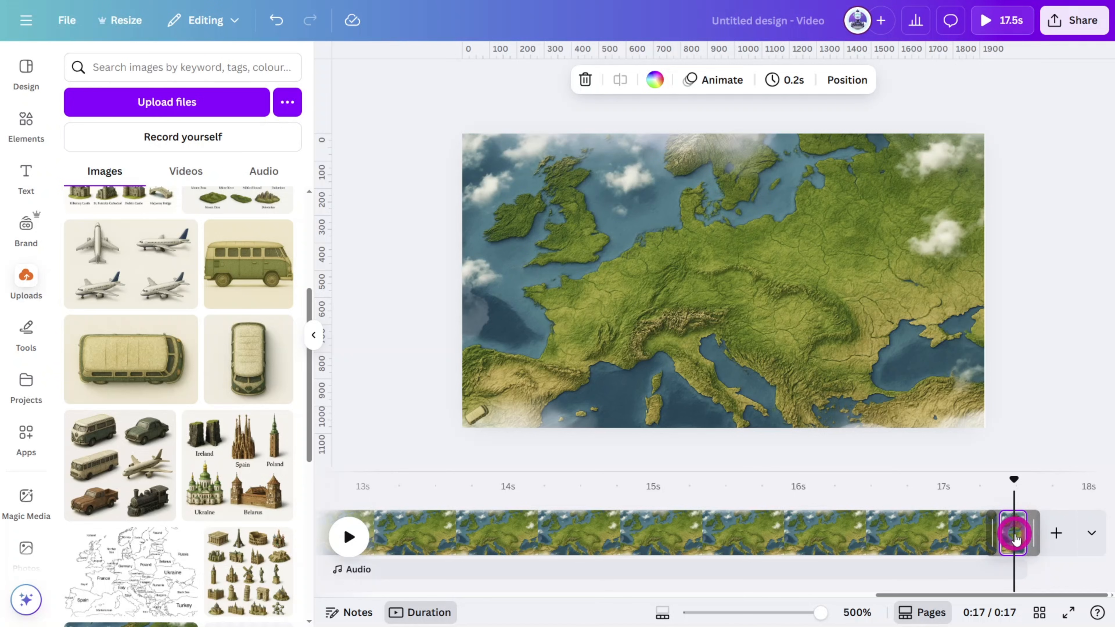
{"action": "key", "text": "ctrl+d"}
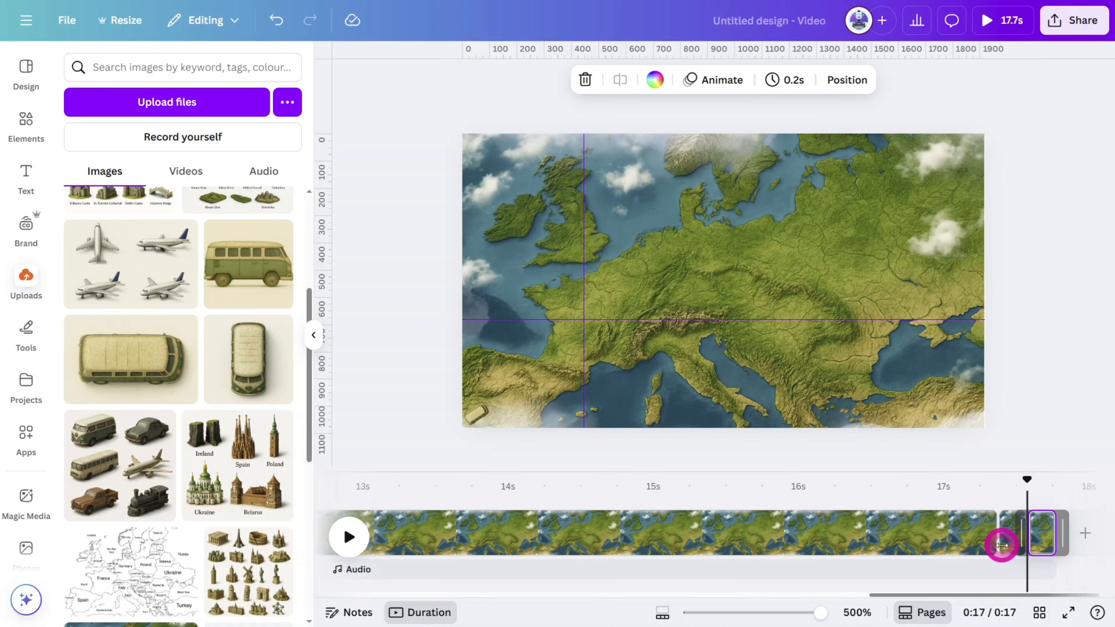
{"action": "left_click", "coordinate": [479, 406]}
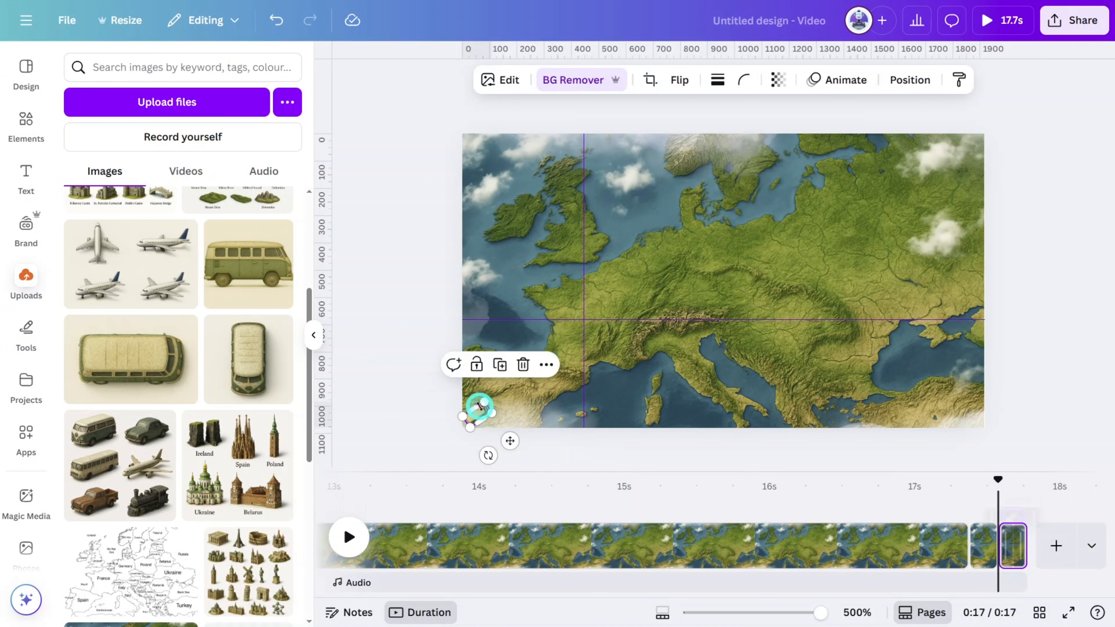
{"action": "left_click_drag", "start_coordinate": [479, 406], "coordinate": [493, 395]}
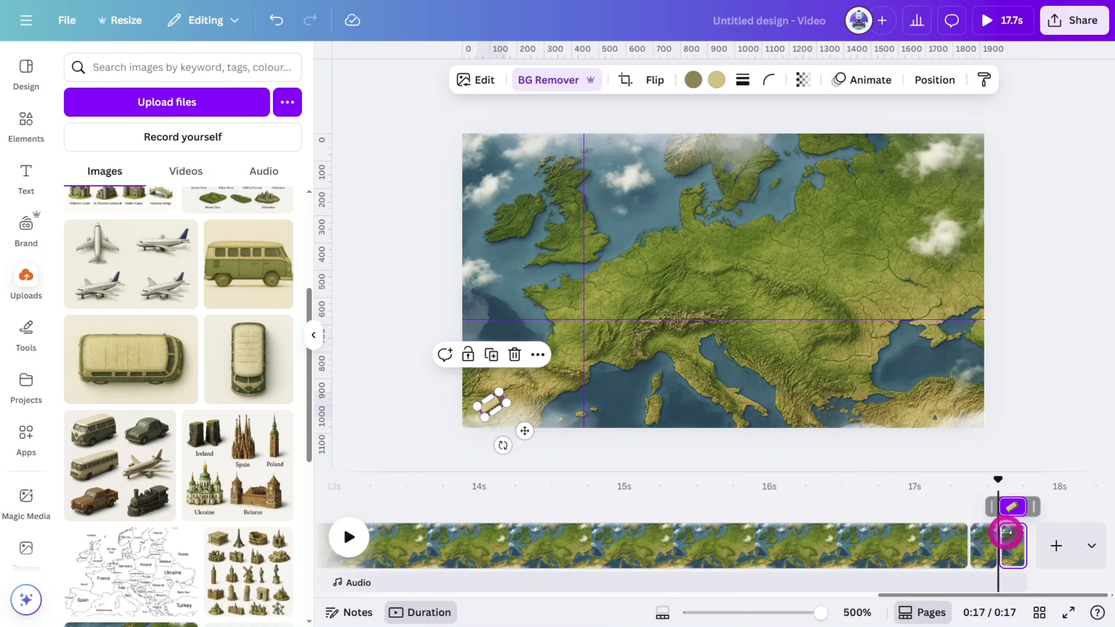
Step: Duplicate the newest van page twice, moving the van a little further northeast across Spain on each copy
{"action": "left_click", "coordinate": [1010, 549]}
{"action": "key", "text": "ctrl+d"}
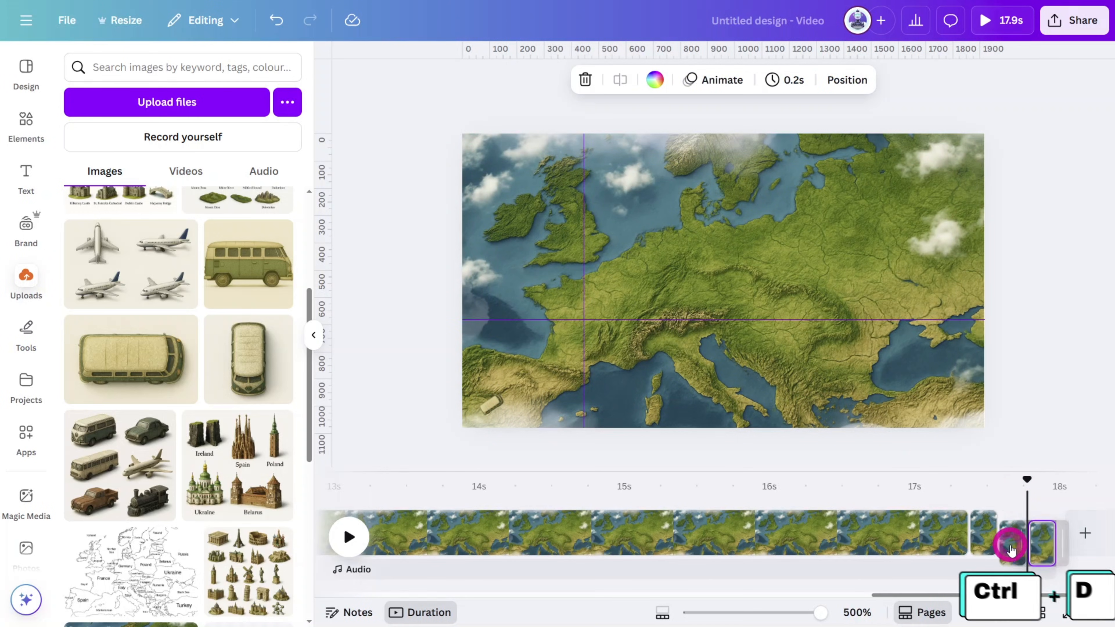
{"action": "left_click_drag", "start_coordinate": [491, 404], "coordinate": [516, 390]}
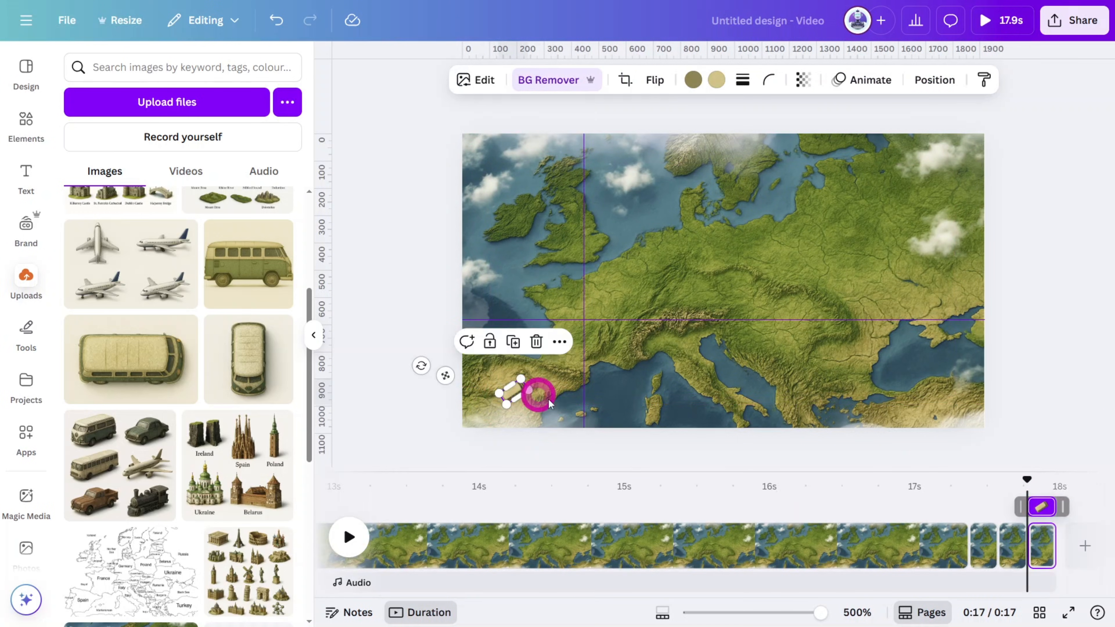
{"action": "left_click", "coordinate": [1041, 553]}
{"action": "key", "text": "ctrl+d"}
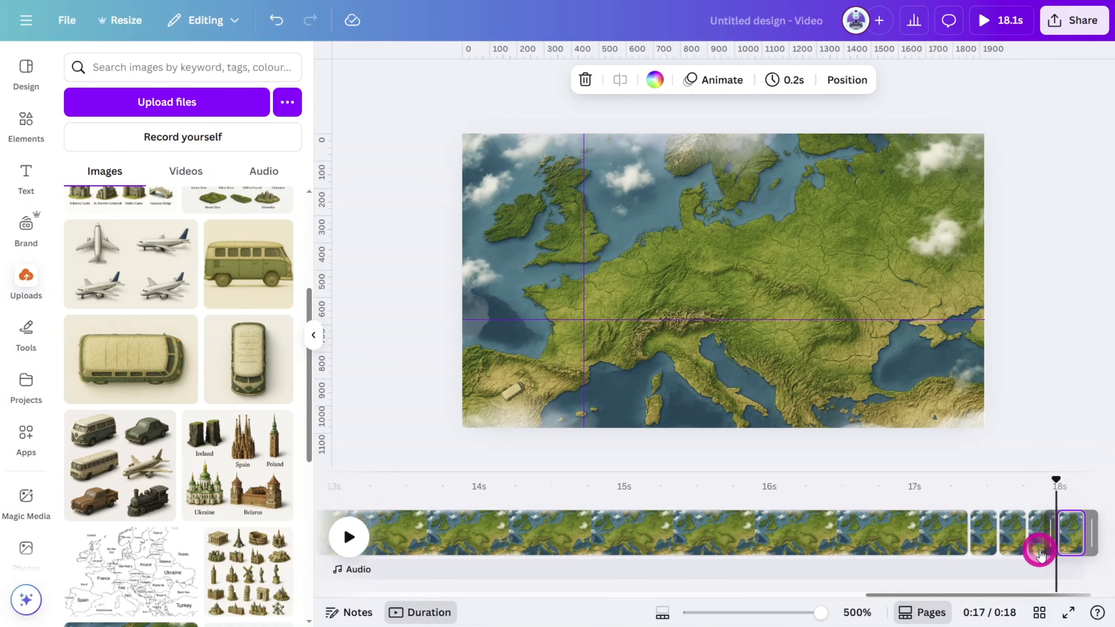
{"action": "left_click", "coordinate": [520, 387]}
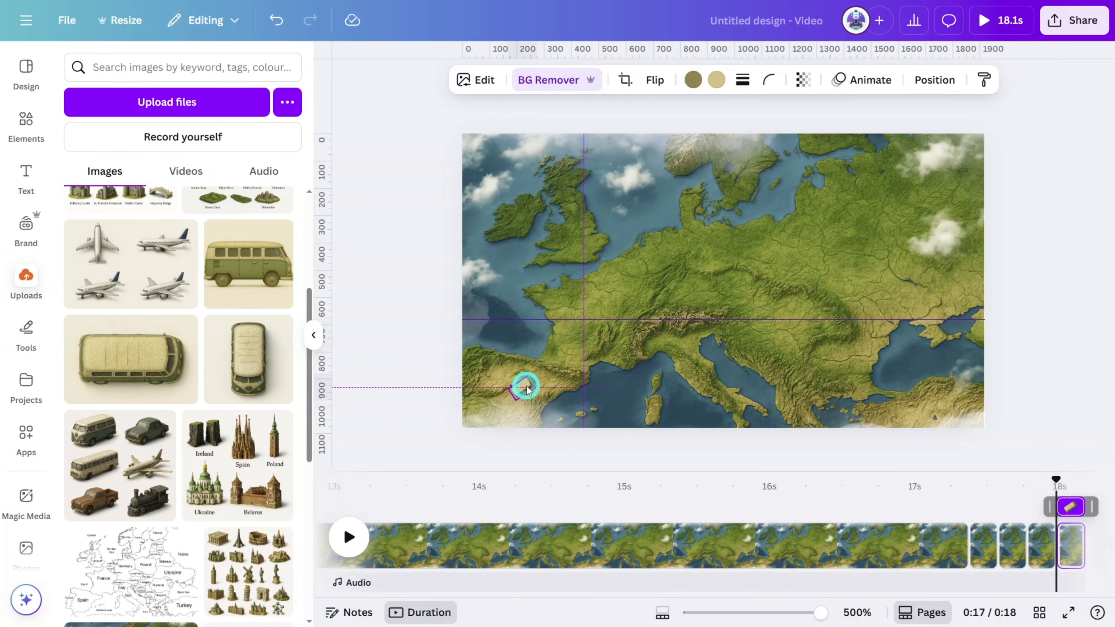
{"action": "left_click_drag", "start_coordinate": [515, 413], "coordinate": [593, 398]}
Step: Duplicate the latest van page three times, advancing the van to northeastern Spain in small moves and rotating it to -45°
{"action": "left_click", "coordinate": [1070, 549]}
{"action": "key", "text": "ctrl+d"}
{"action": "left_click_drag", "start_coordinate": [523, 387], "coordinate": [567, 403]}
{"action": "left_click", "coordinate": [1092, 550]}
{"action": "key", "text": "ctrl+d"}
{"action": "left_click", "coordinate": [536, 373]}
{"action": "left_click", "coordinate": [1042, 544]}
{"action": "key", "text": "ctrl+d"}
{"action": "left_click", "coordinate": [546, 367]}
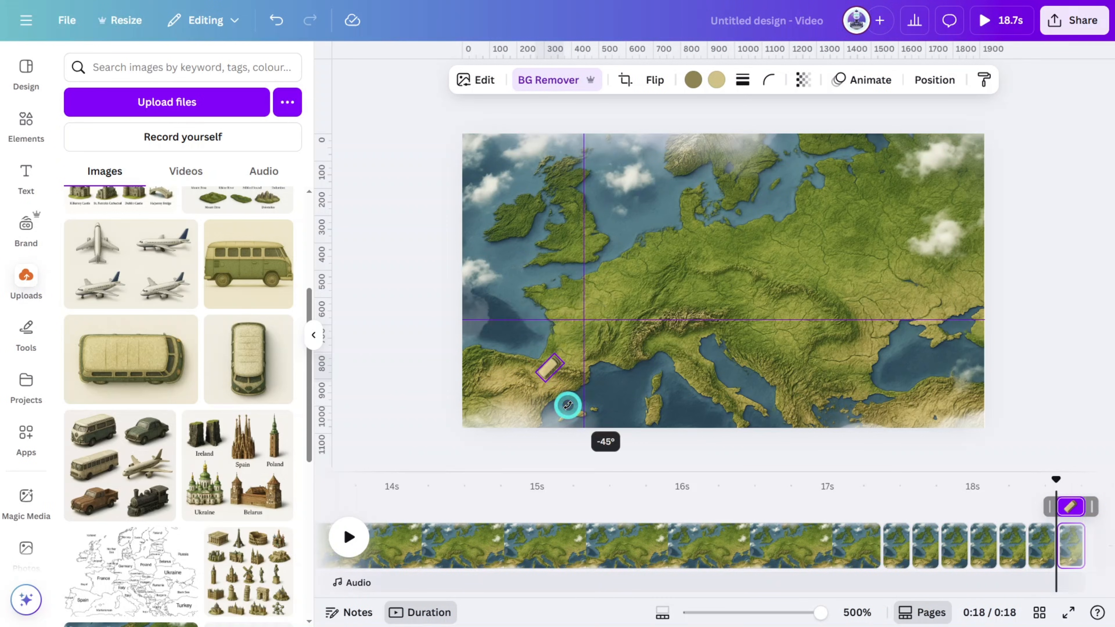
{"action": "left_click_drag", "start_coordinate": [548, 366], "coordinate": [585, 324]}
Step: Add three more duplicated van pages, advancing the van on each until it reaches the crossing guides in France
{"action": "left_click", "coordinate": [1069, 546]}
{"action": "key", "text": "ctrl+d"}
{"action": "left_click", "coordinate": [1088, 550]}
{"action": "key", "text": "ctrl+d"}
{"action": "left_click", "coordinate": [1044, 547]}
{"action": "key", "text": "ctrl+d"}
{"action": "left_click_drag", "start_coordinate": [1059, 488], "coordinate": [1044, 468]}
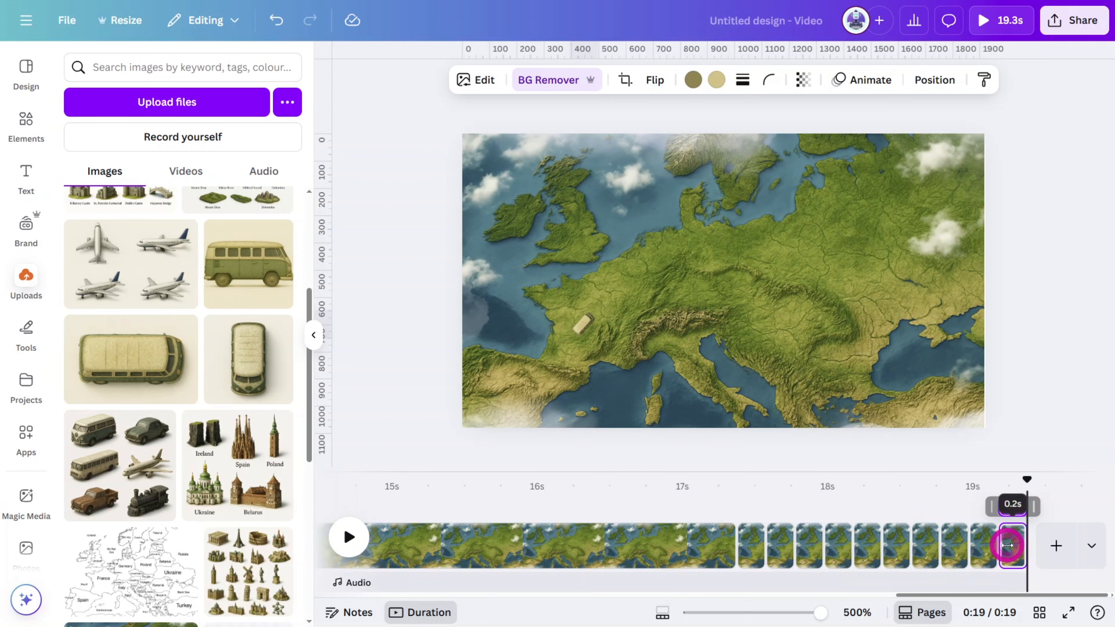
Step: Duplicate the final van page and add the sheet of European landmarks from the uploads to the copy
{"action": "left_click", "coordinate": [1015, 547]}
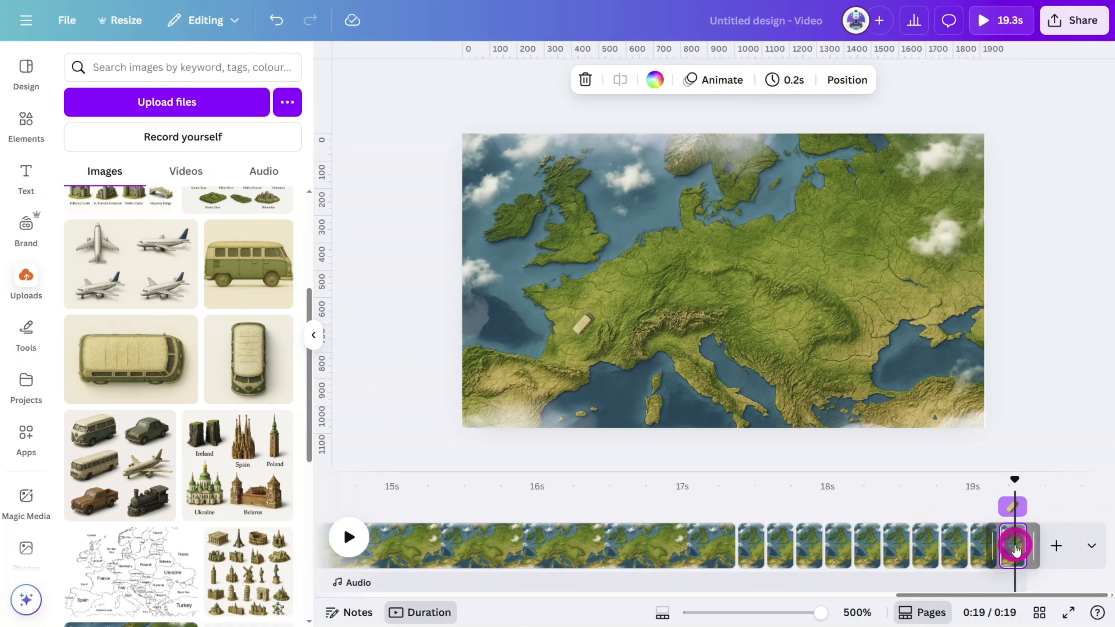
{"action": "key", "text": "ctrl+d"}
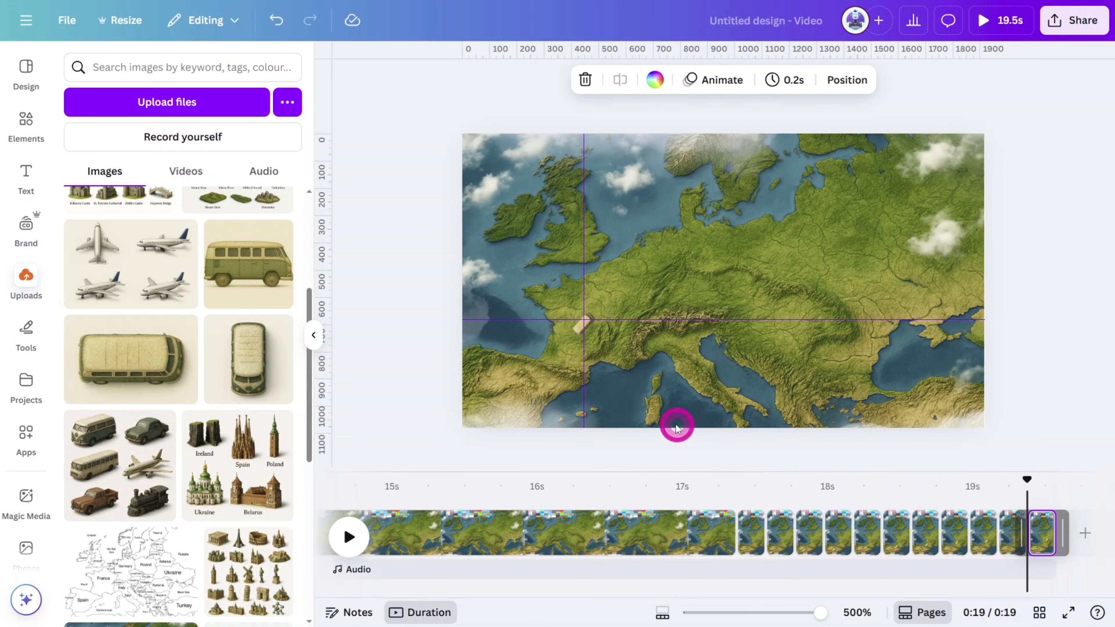
{"action": "scroll", "coordinate": [184, 379], "scroll_direction": "up", "scroll_amount": 5}
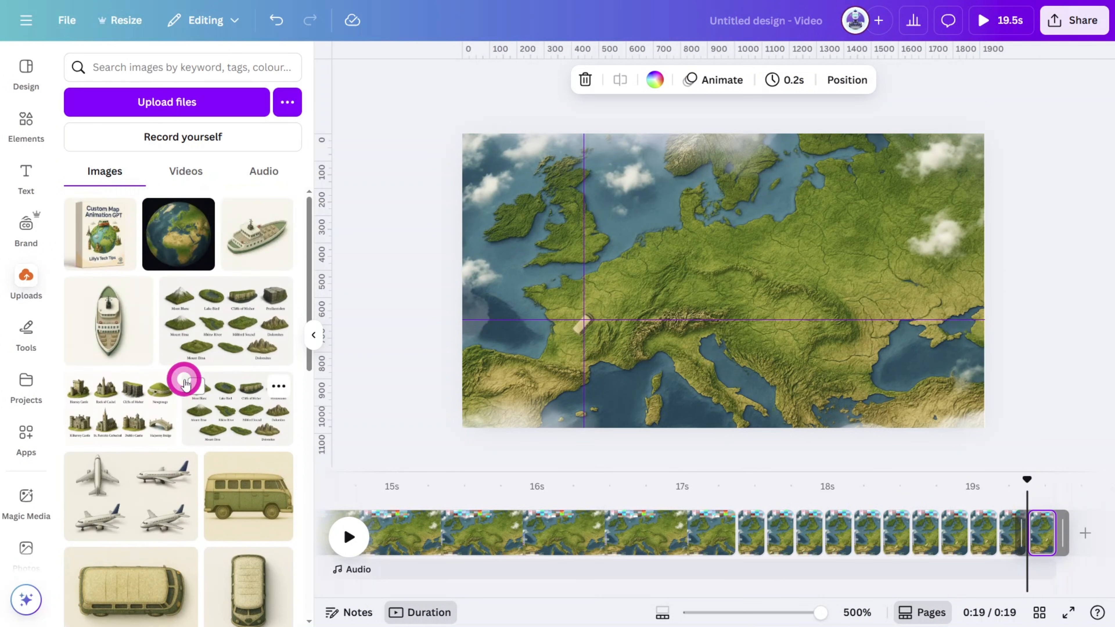
{"action": "scroll", "coordinate": [184, 379], "scroll_direction": "down", "scroll_amount": 8}
{"action": "left_click", "coordinate": [248, 477]}
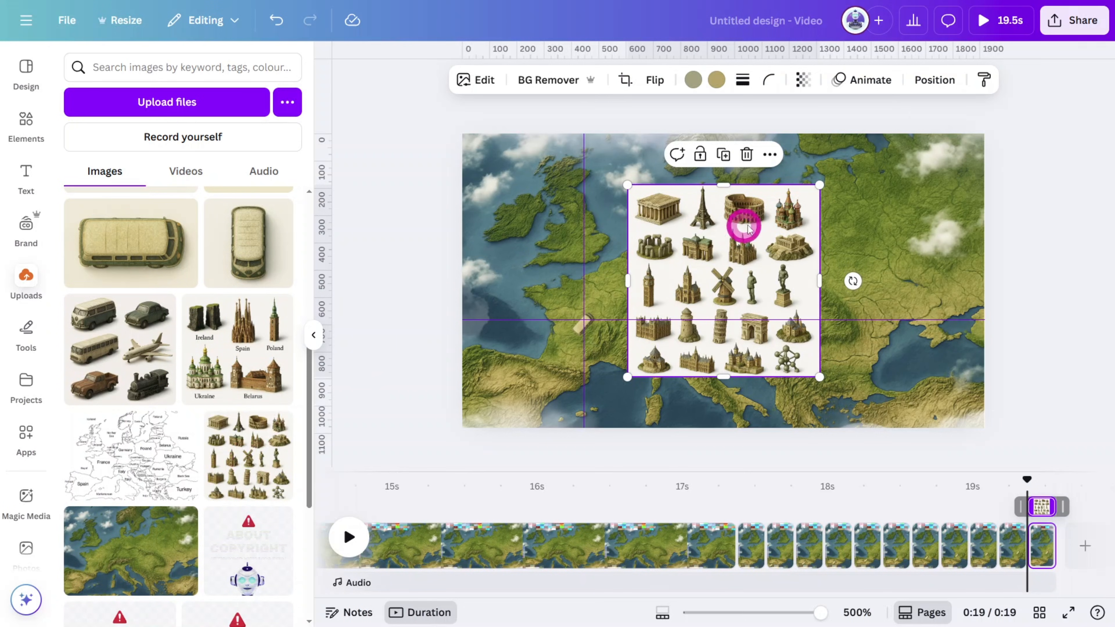
Step: Crop the landmarks sheet down to the Arc de Triomphe with its background removed and place it at the guides' crossing
{"action": "left_click_drag", "start_coordinate": [742, 219], "coordinate": [645, 288]}
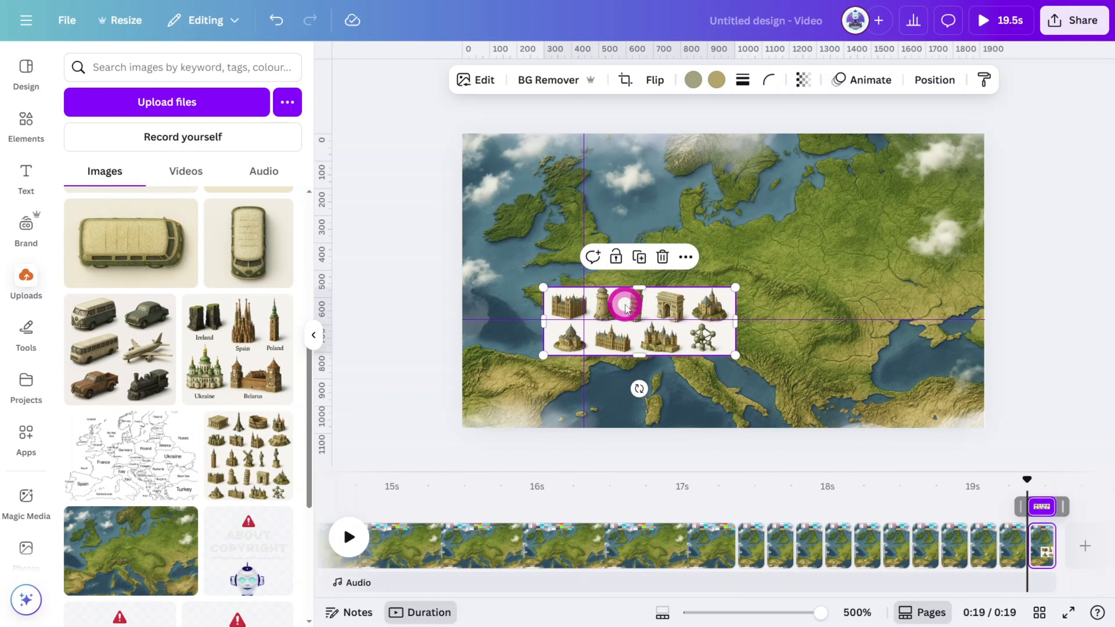
{"action": "left_click", "coordinate": [540, 80]}
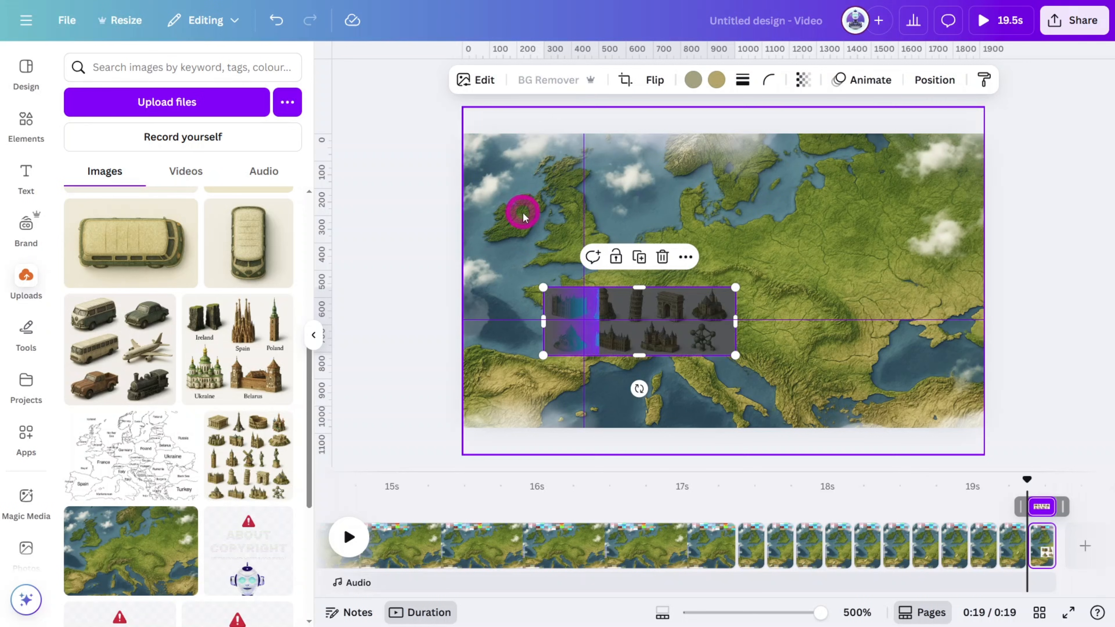
{"action": "left_click_drag", "start_coordinate": [543, 323], "coordinate": [587, 316]}
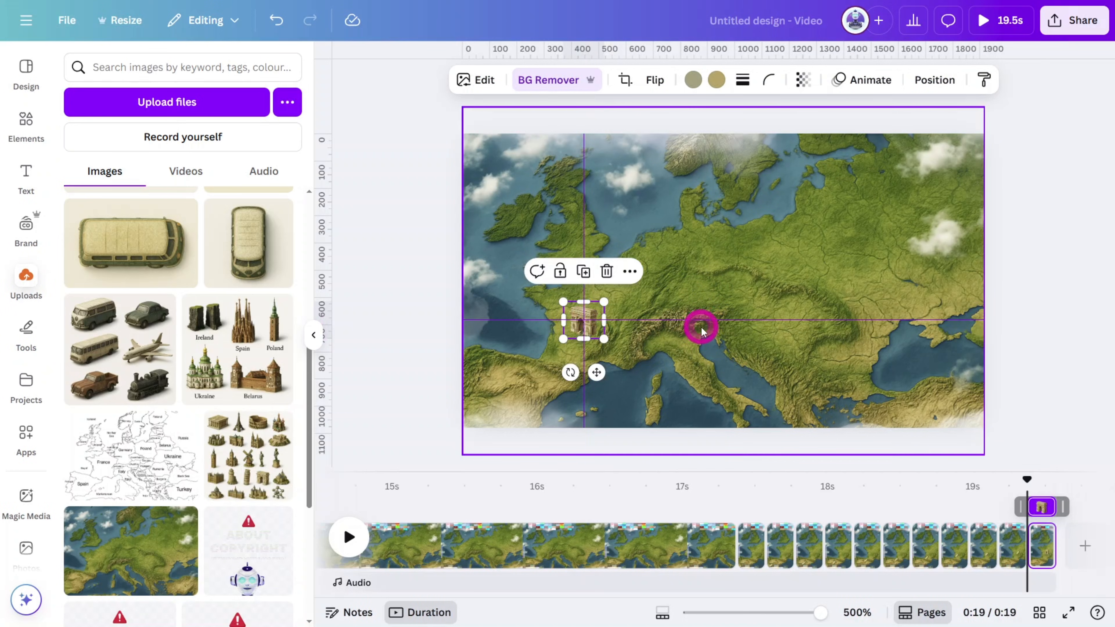
Step: Apply a Drop shadow to the Arc de Triomphe image and set its blur amount to 31
{"action": "left_click", "coordinate": [479, 80]}
{"action": "left_click", "coordinate": [95, 524]}
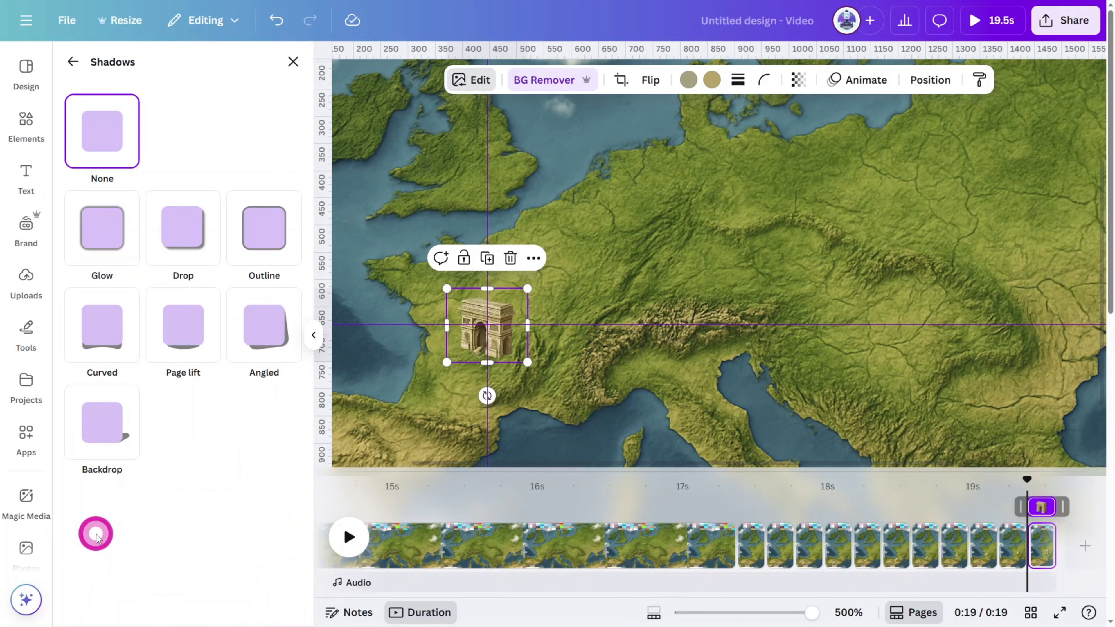
{"action": "left_click", "coordinate": [184, 255]}
{"action": "scroll", "coordinate": [198, 415], "scroll_direction": "down", "scroll_amount": 3}
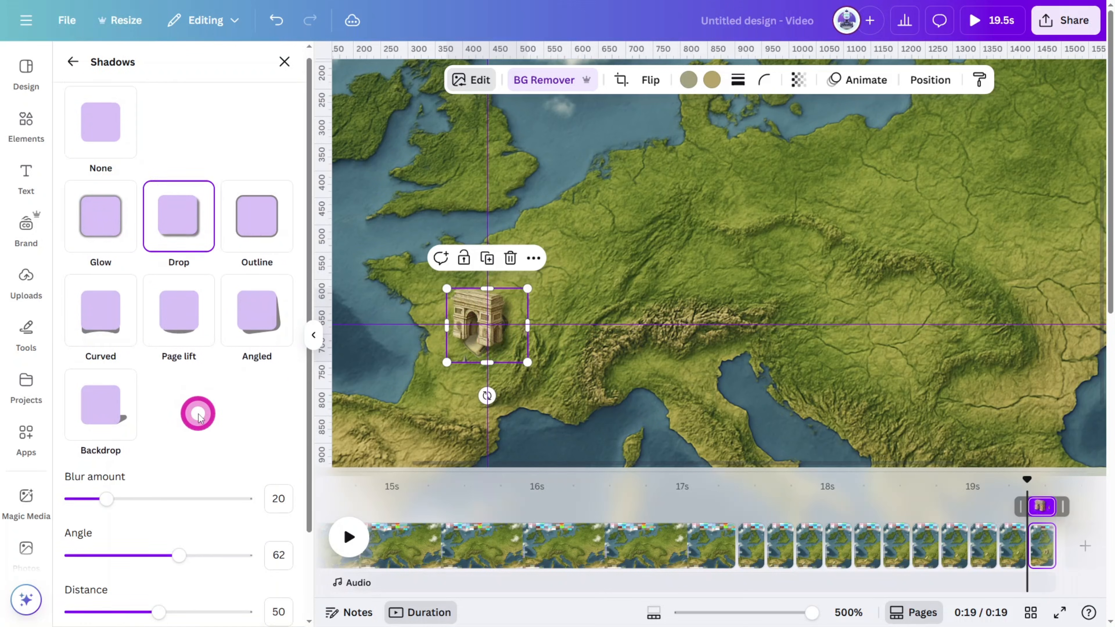
{"action": "left_click", "coordinate": [276, 397]}
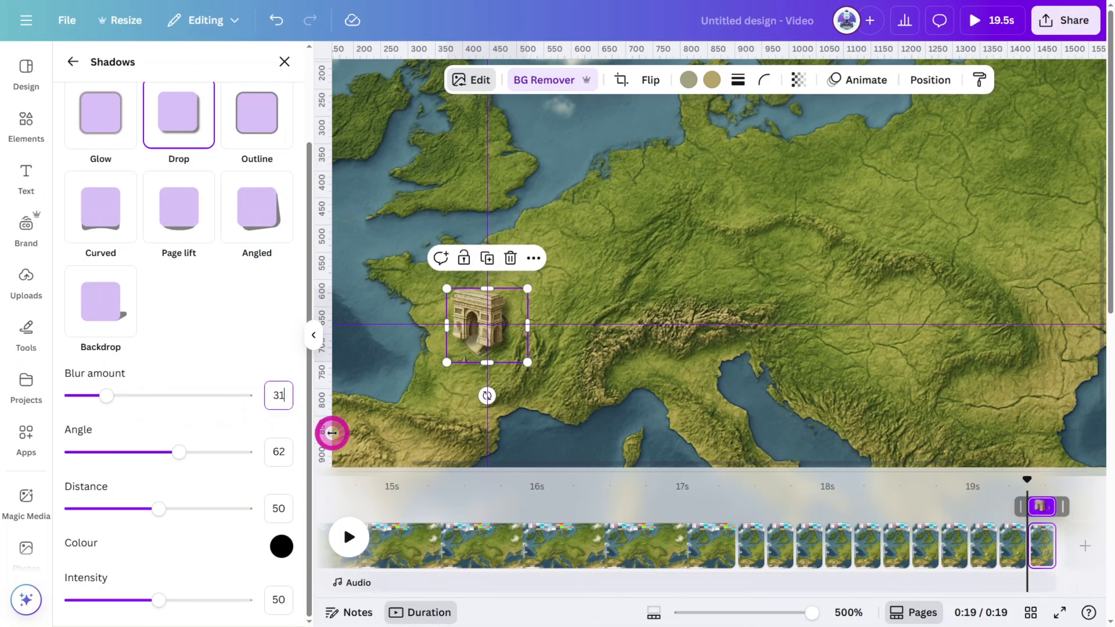
Step: Set the drop shadow's angle to 75, distance to 46 and intensity to 72, and nudge the arch slightly southeast
{"action": "left_click", "coordinate": [286, 452]}
{"action": "type", "text": "7"}
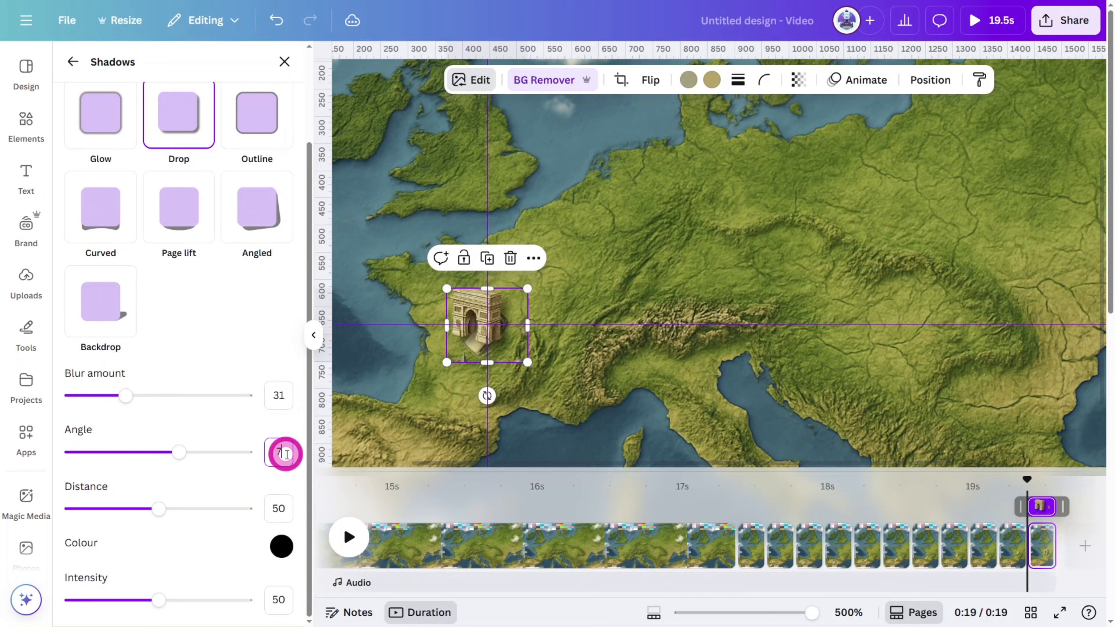
{"action": "type", "text": "5"}
{"action": "left_click", "coordinate": [284, 509]}
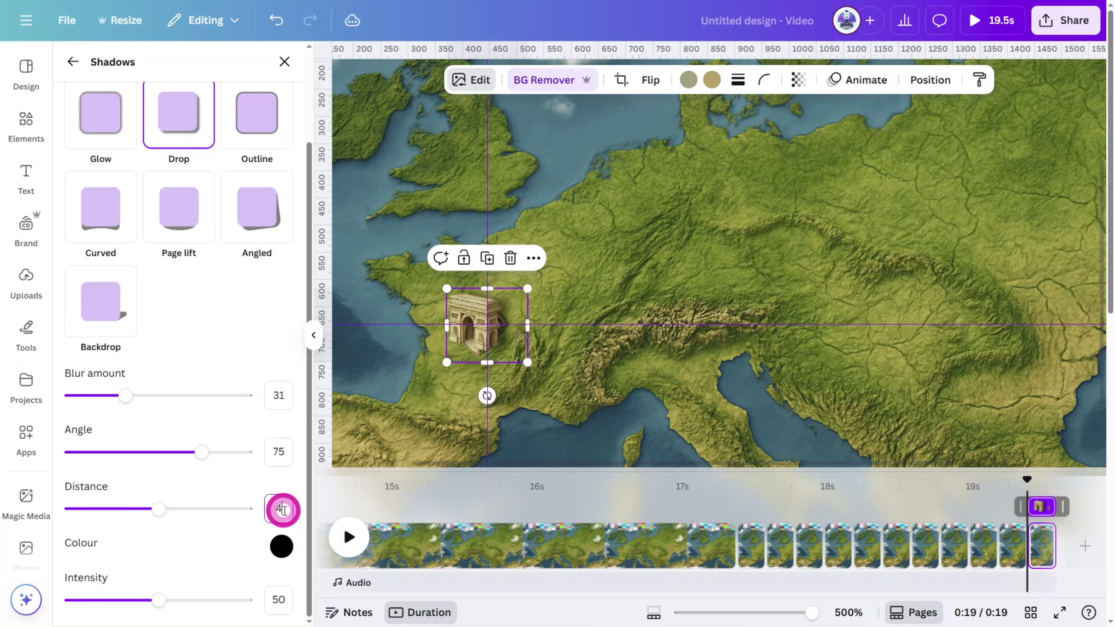
{"action": "type", "text": "46"}
{"action": "left_click", "coordinate": [279, 599]}
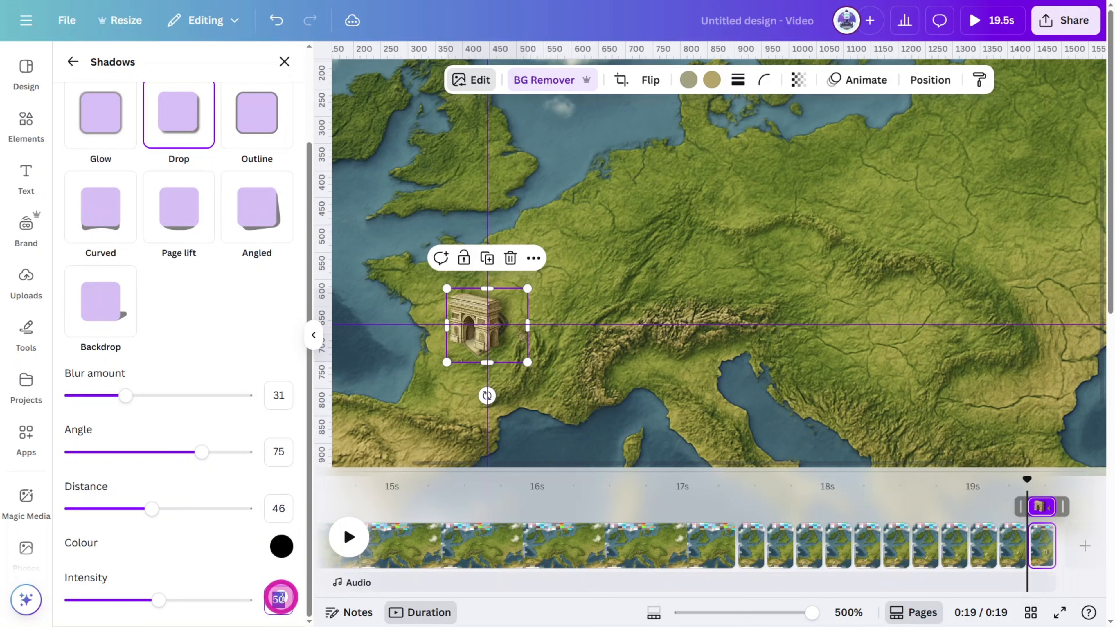
{"action": "type", "text": "72"}
{"action": "left_click", "coordinate": [517, 365]}
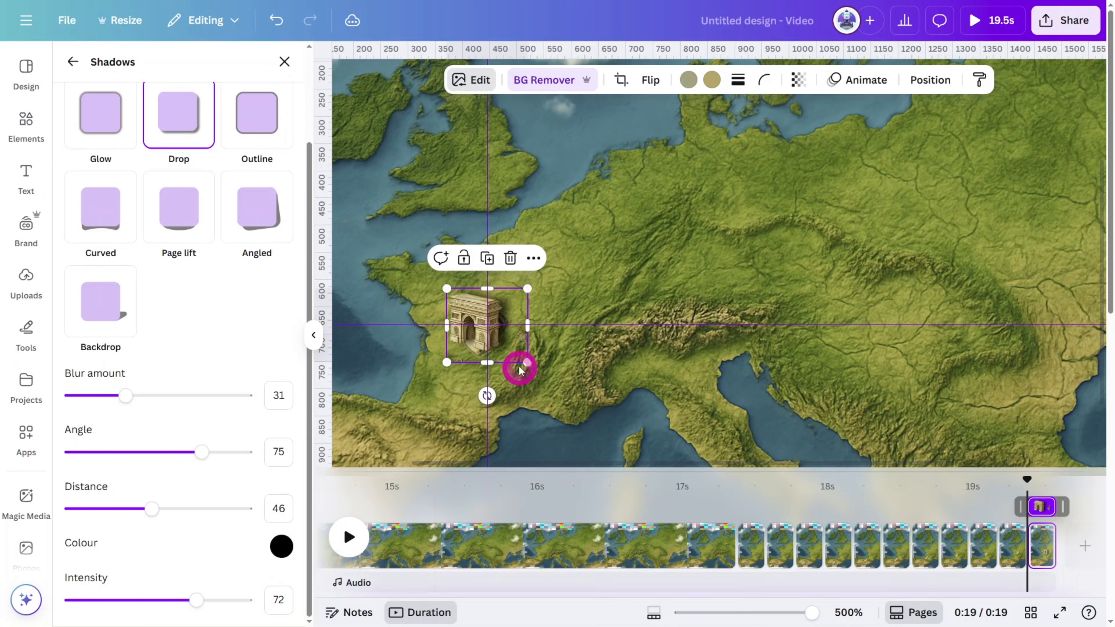
{"action": "left_click_drag", "start_coordinate": [517, 354], "coordinate": [525, 357]}
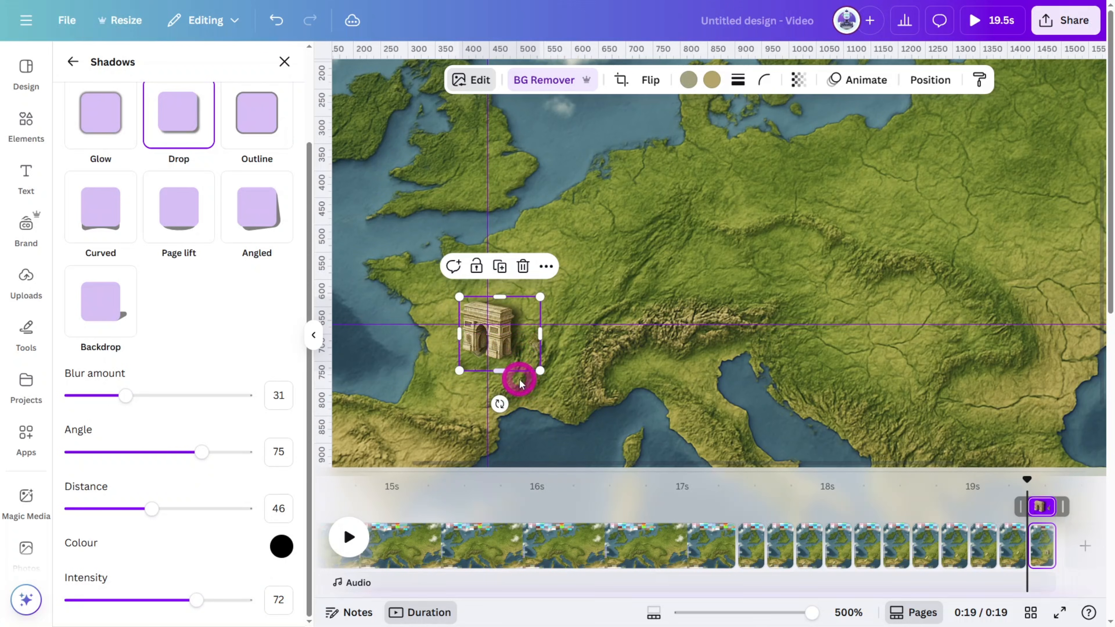
Step: Add a text box to the page reading FRANCE in capitals
{"action": "left_click", "coordinate": [590, 277]}
{"action": "key", "text": "t"}
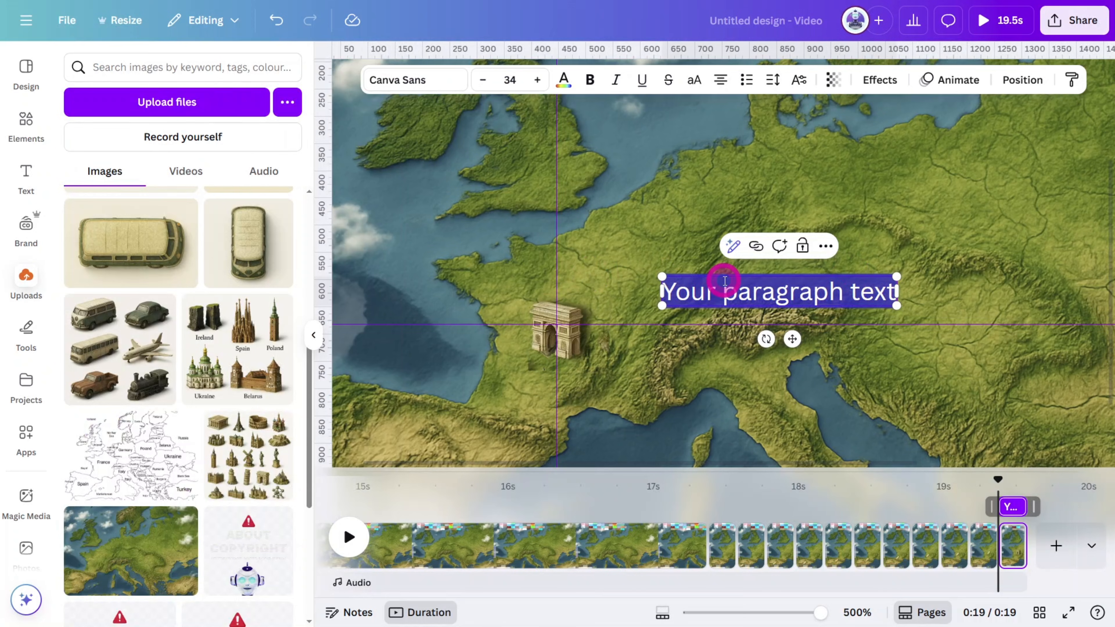
{"action": "key", "text": "Caps_Lock"}
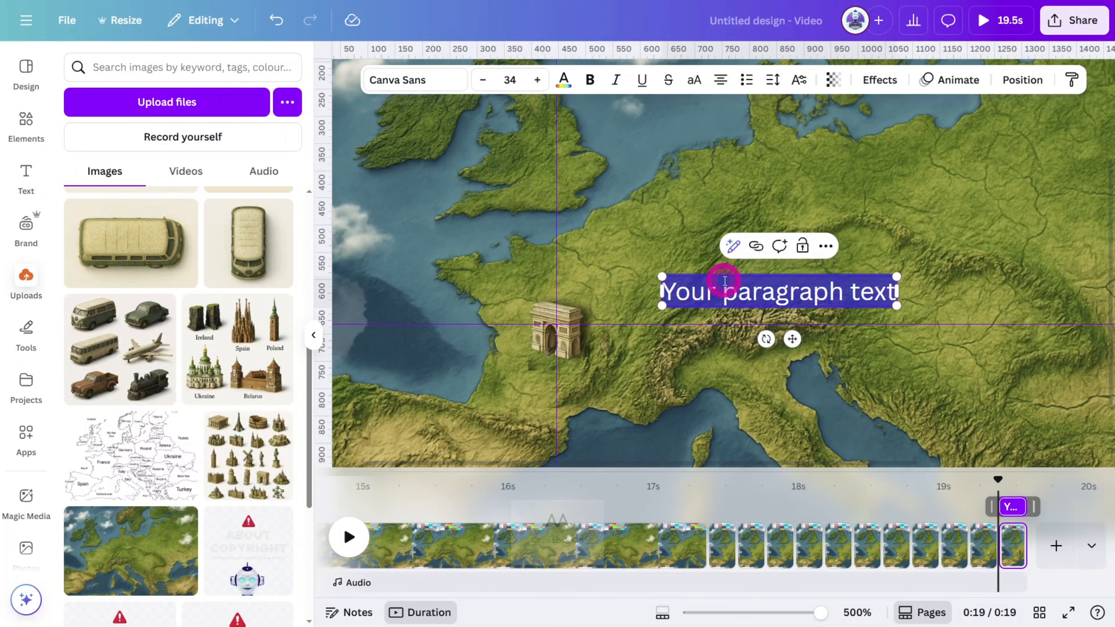
{"action": "type", "text": "FRANCE"}
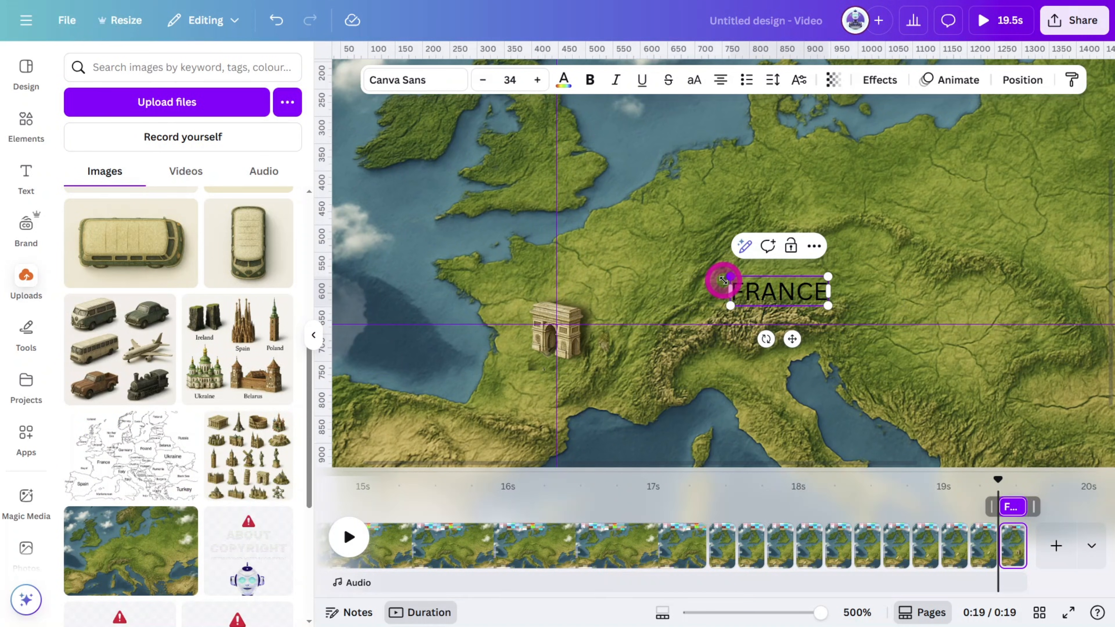
Step: Format the FRANCE text in the Alegreya font and make it bold
{"action": "key", "text": "ctrl+a"}
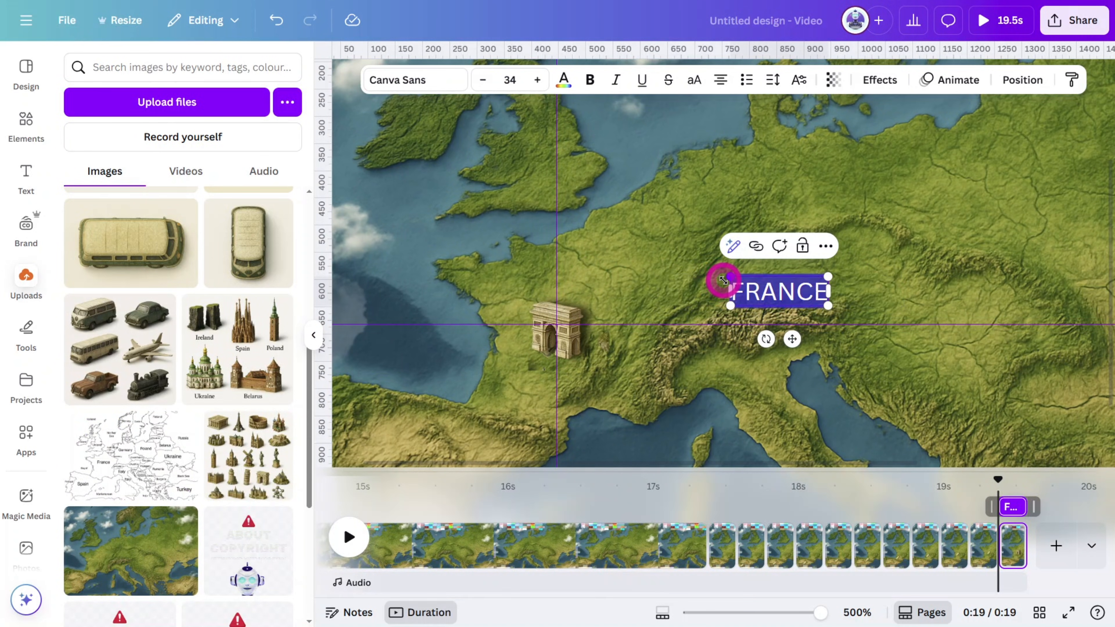
{"action": "left_click", "coordinate": [418, 79]}
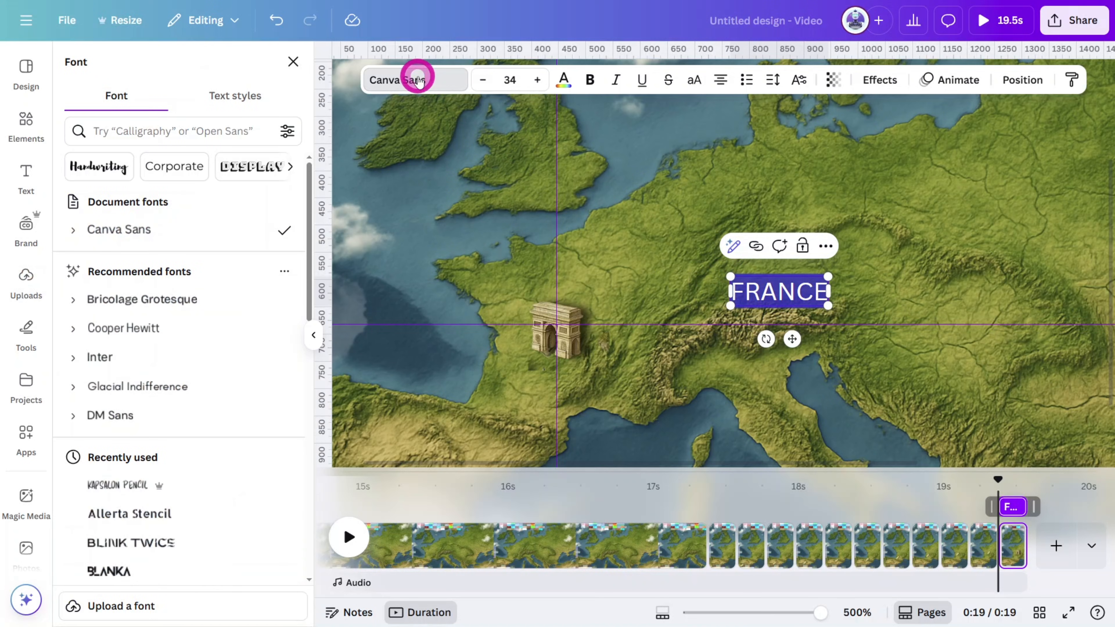
{"action": "left_click", "coordinate": [152, 143]}
{"action": "type", "text": "ALEG"}
{"action": "type", "text": "REYA"}
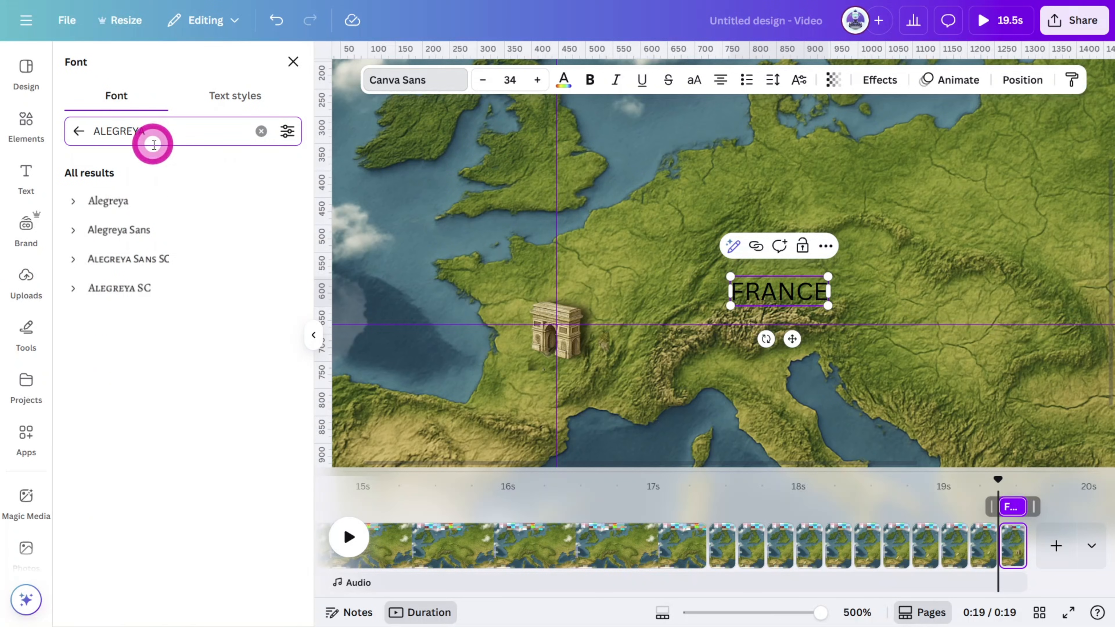
{"action": "left_click", "coordinate": [108, 200]}
{"action": "key", "text": "ctrl+a"}
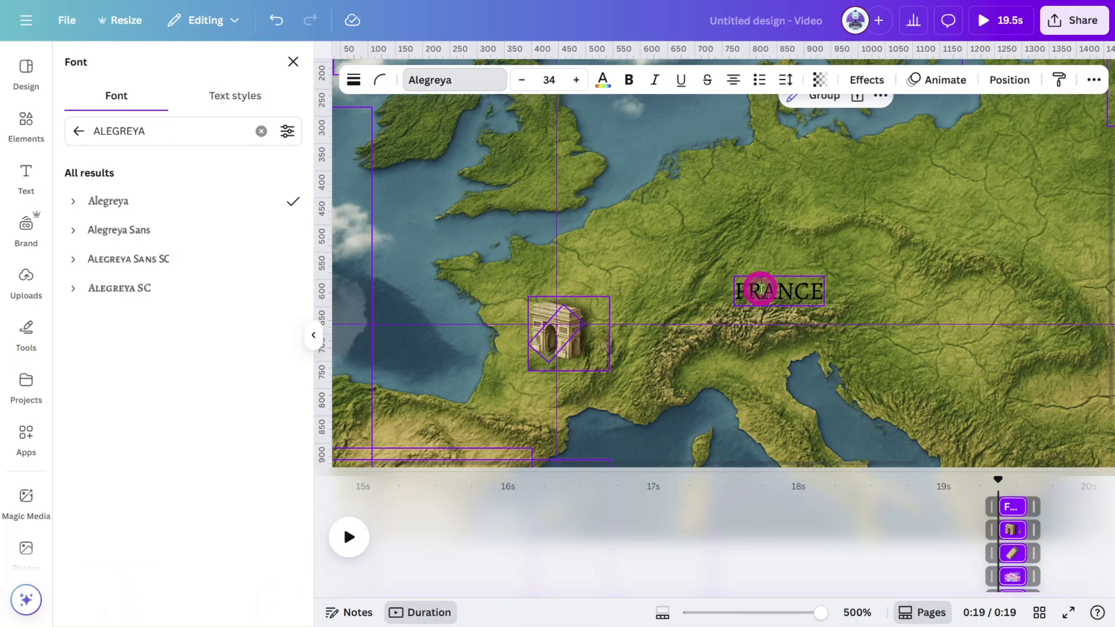
{"action": "left_click", "coordinate": [629, 81]}
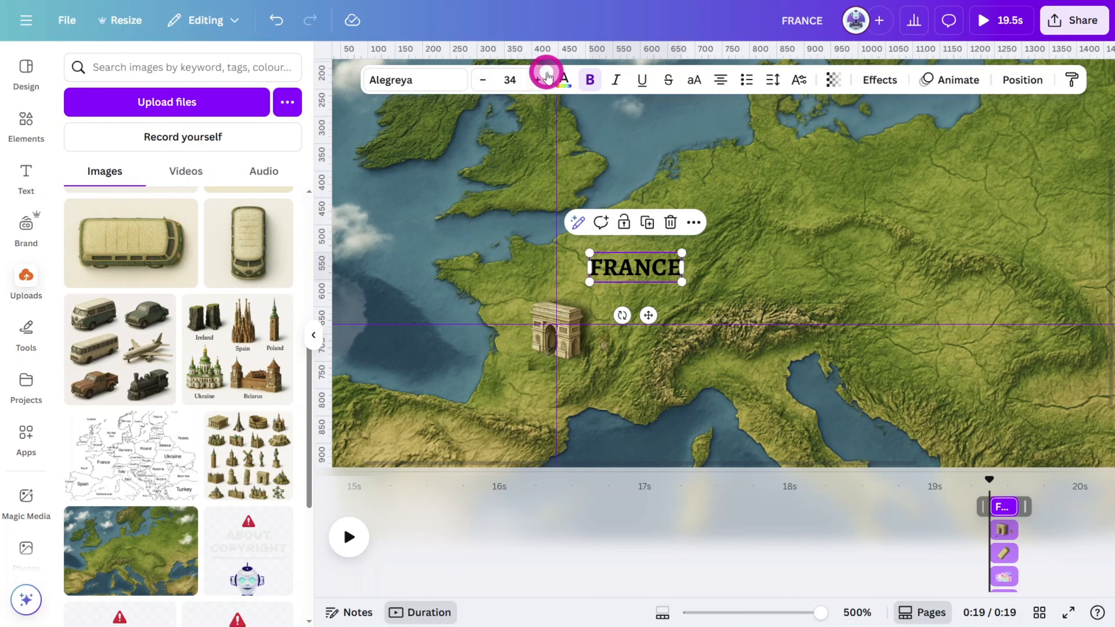
Step: Give the FRANCE text a custom golden yellow colour, #FDCC1E
{"action": "left_click", "coordinate": [563, 84]}
{"action": "left_click", "coordinate": [78, 168]}
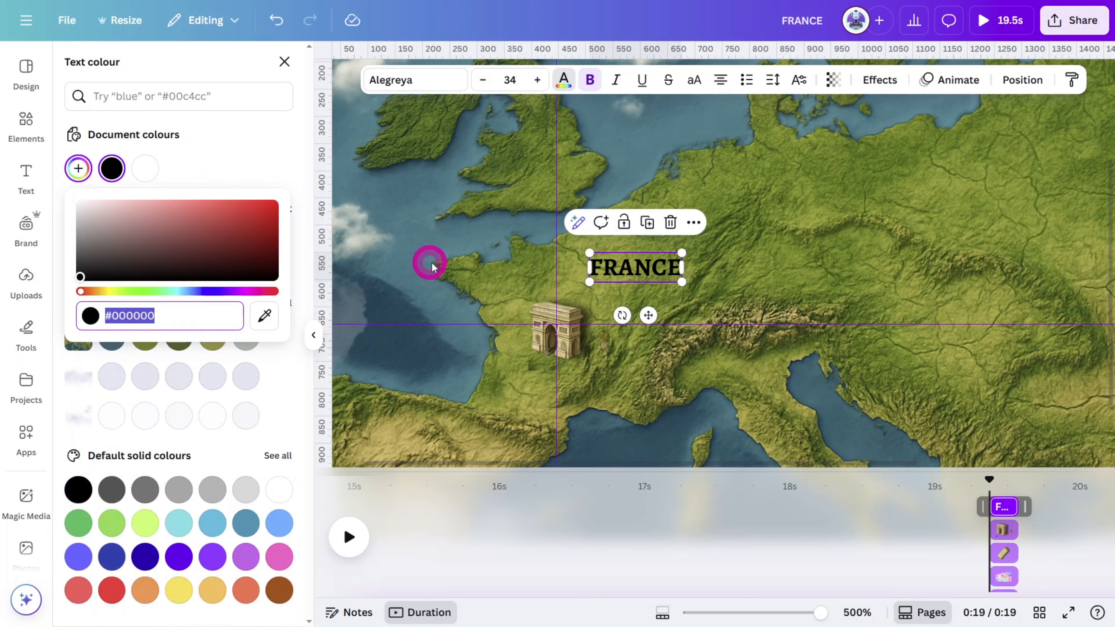
{"action": "left_click", "coordinate": [267, 314]}
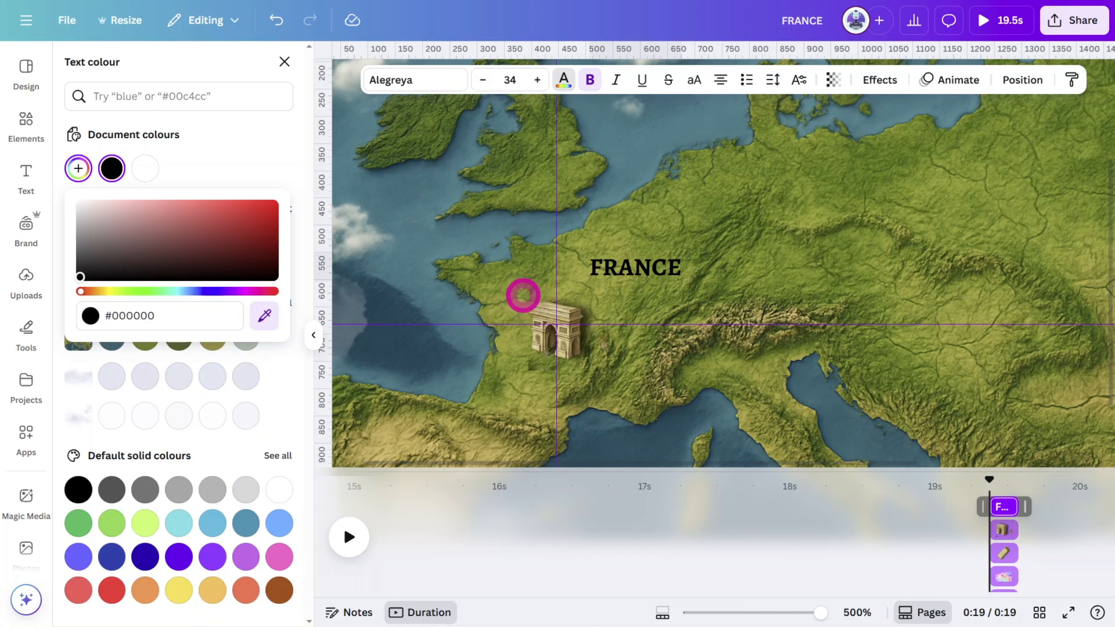
{"action": "left_click", "coordinate": [523, 403]}
{"action": "left_click", "coordinate": [199, 233]}
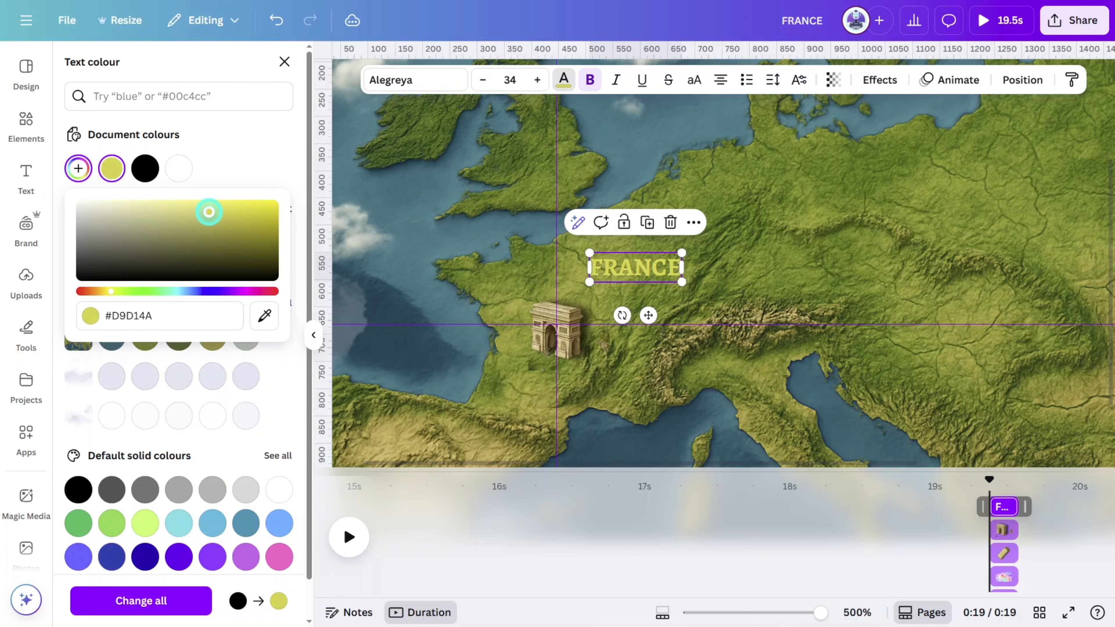
{"action": "left_click_drag", "start_coordinate": [211, 209], "coordinate": [748, 261]}
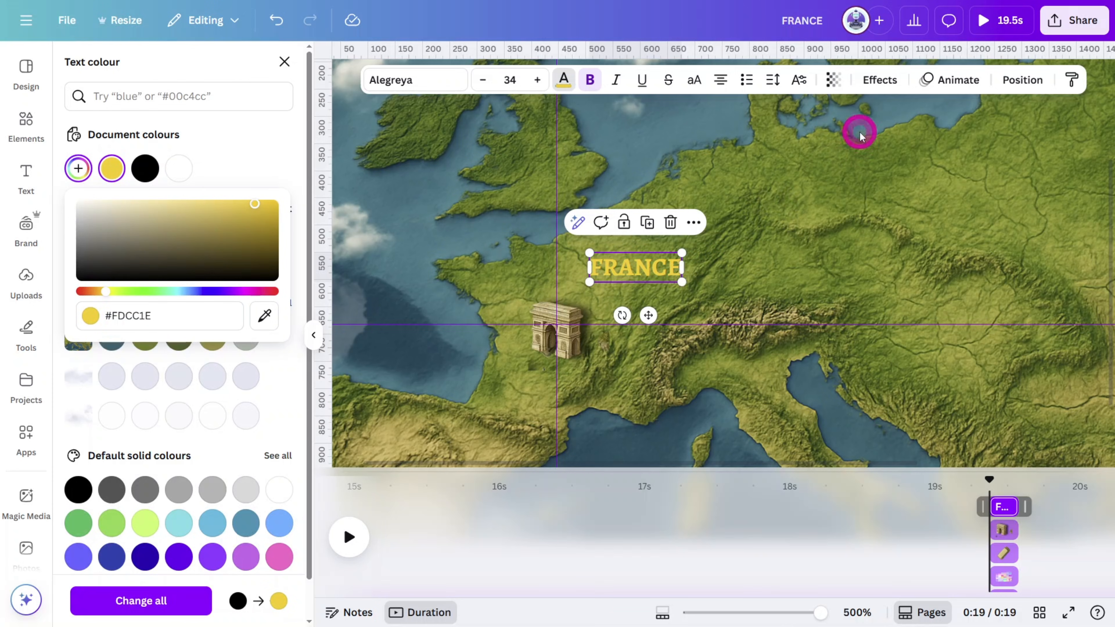
Step: Add a black Shadow effect to the FRANCE text with offset 60 and transparency about 66, and place it just above the arch
{"action": "left_click", "coordinate": [878, 80]}
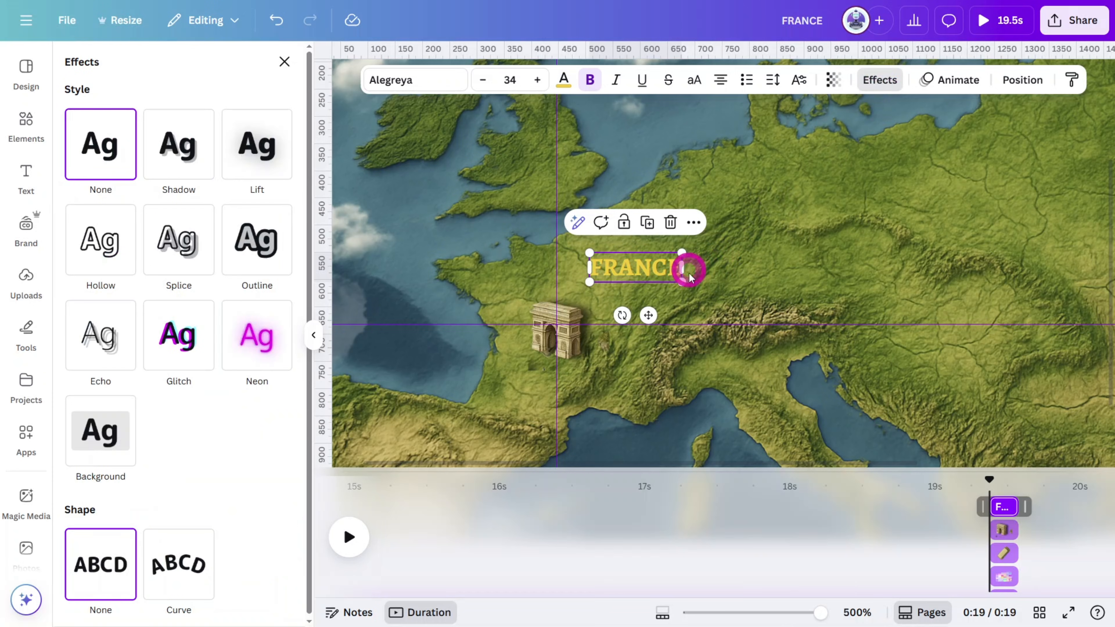
{"action": "left_click", "coordinate": [189, 159]}
{"action": "left_click", "coordinate": [275, 428]}
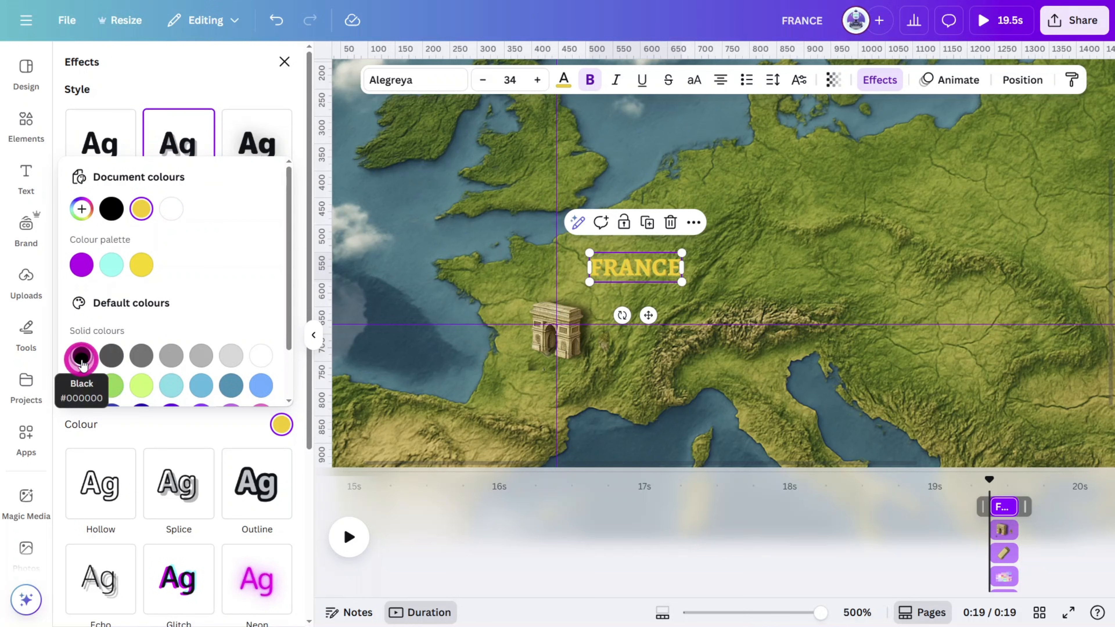
{"action": "left_click", "coordinate": [222, 84]}
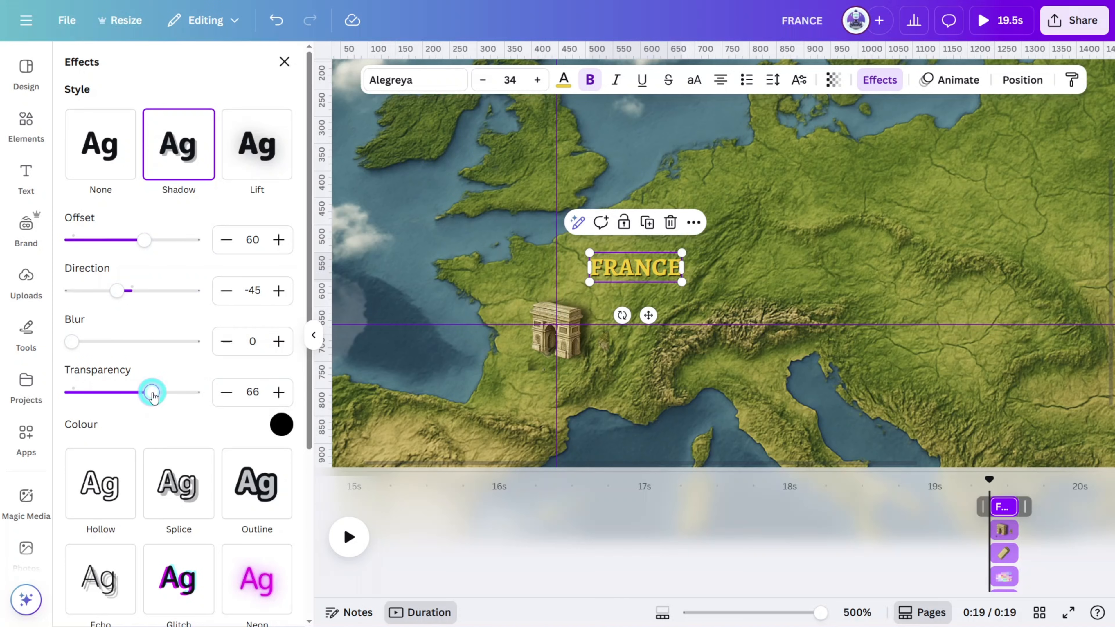
{"action": "left_click_drag", "start_coordinate": [660, 273], "coordinate": [588, 287]}
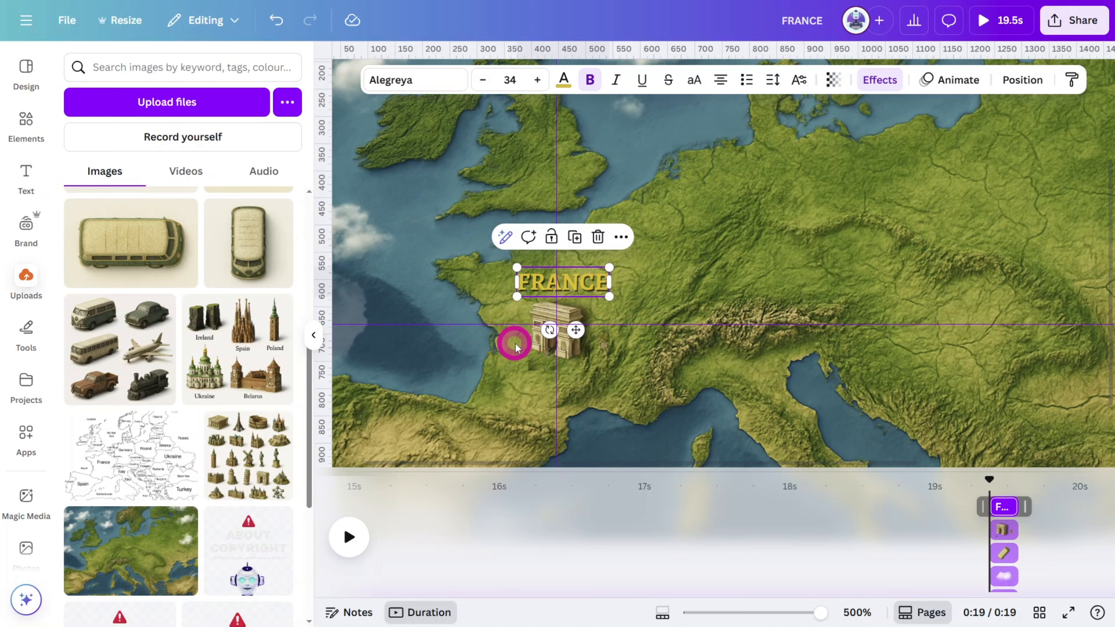
Step: Apply the Pop animation to the Arc de Triomphe image so it plays on enter
{"action": "left_click", "coordinate": [537, 342]}
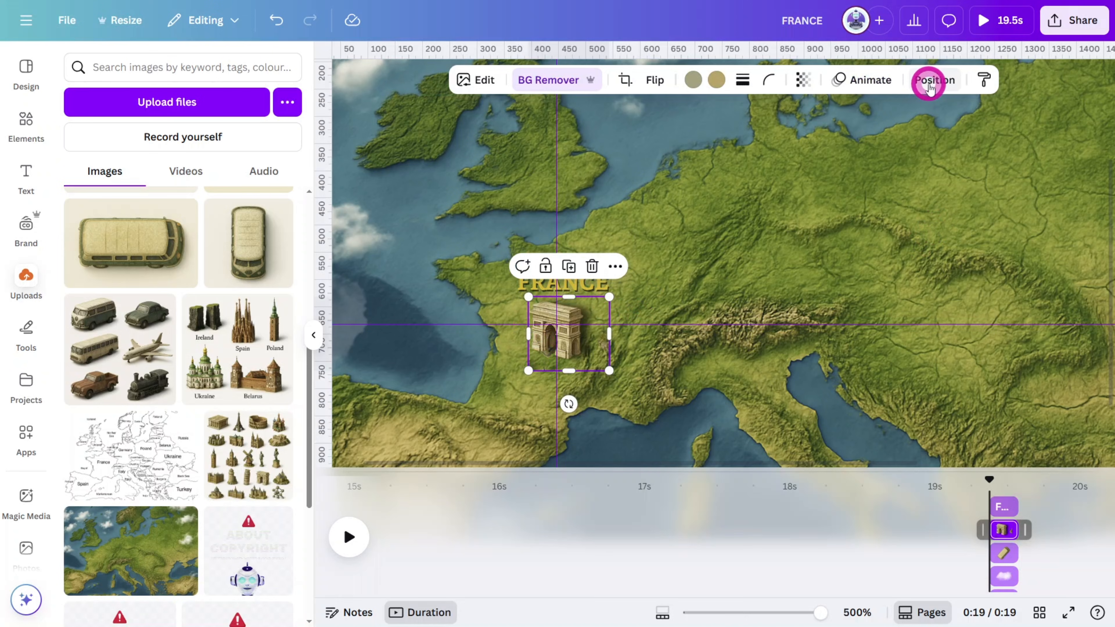
{"action": "left_click", "coordinate": [875, 81]}
{"action": "scroll", "coordinate": [220, 419], "scroll_direction": "down", "scroll_amount": 5}
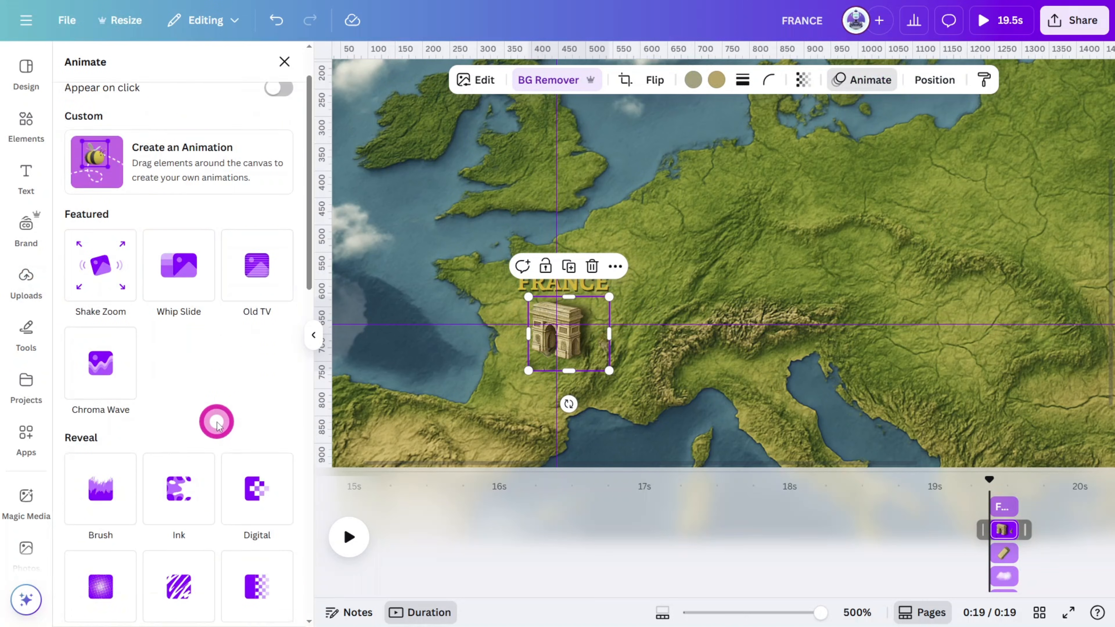
{"action": "scroll", "coordinate": [228, 426], "scroll_direction": "down", "scroll_amount": 4}
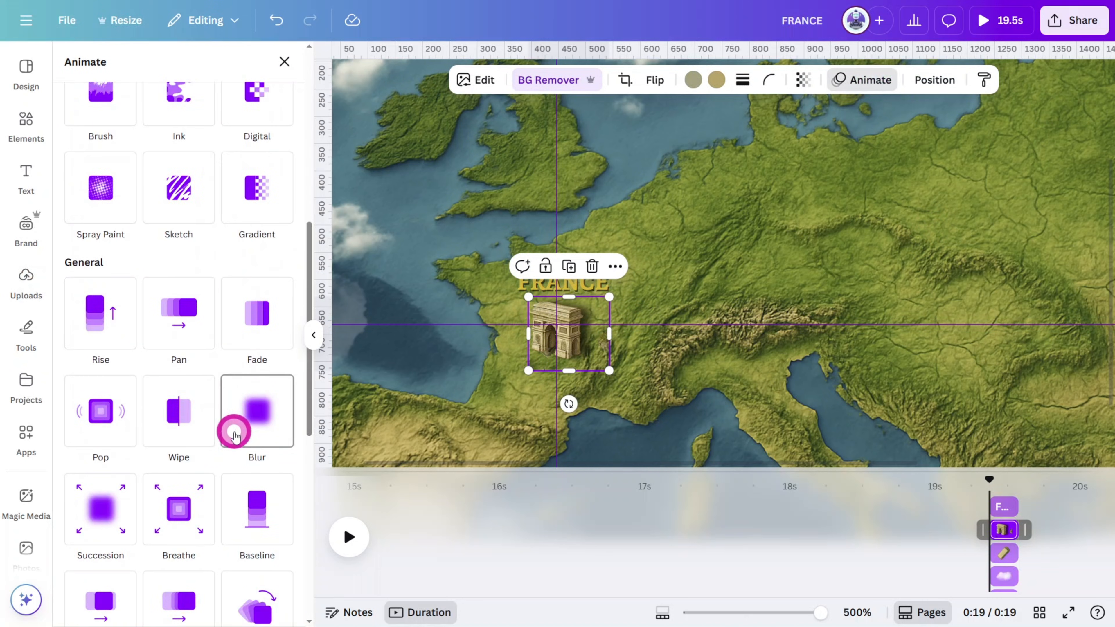
{"action": "left_click", "coordinate": [106, 422]}
Step: Set the duration of the Arc de Triomphe page to 5.0 seconds
{"action": "left_click", "coordinate": [1010, 549]}
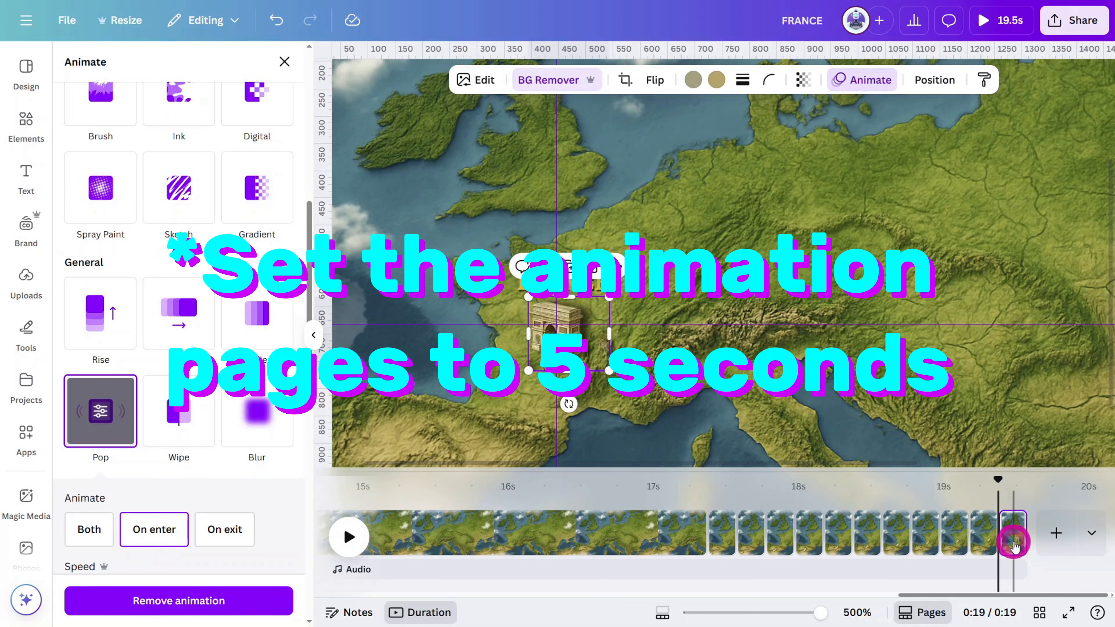
{"action": "left_click", "coordinate": [1012, 544]}
{"action": "left_click", "coordinate": [797, 82]}
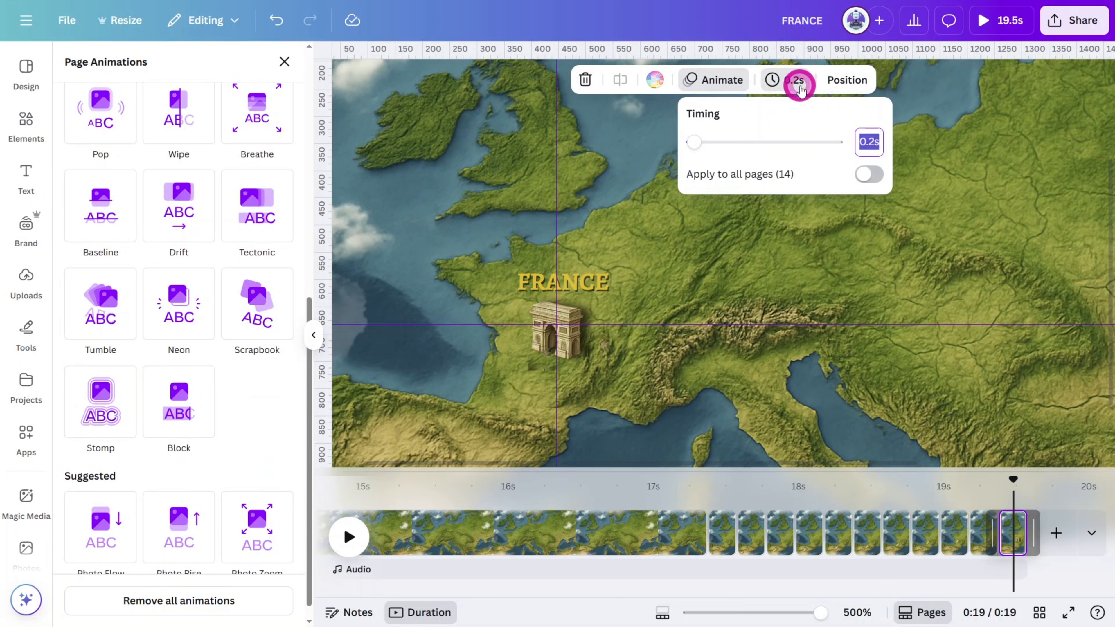
{"action": "key", "text": "Return"}
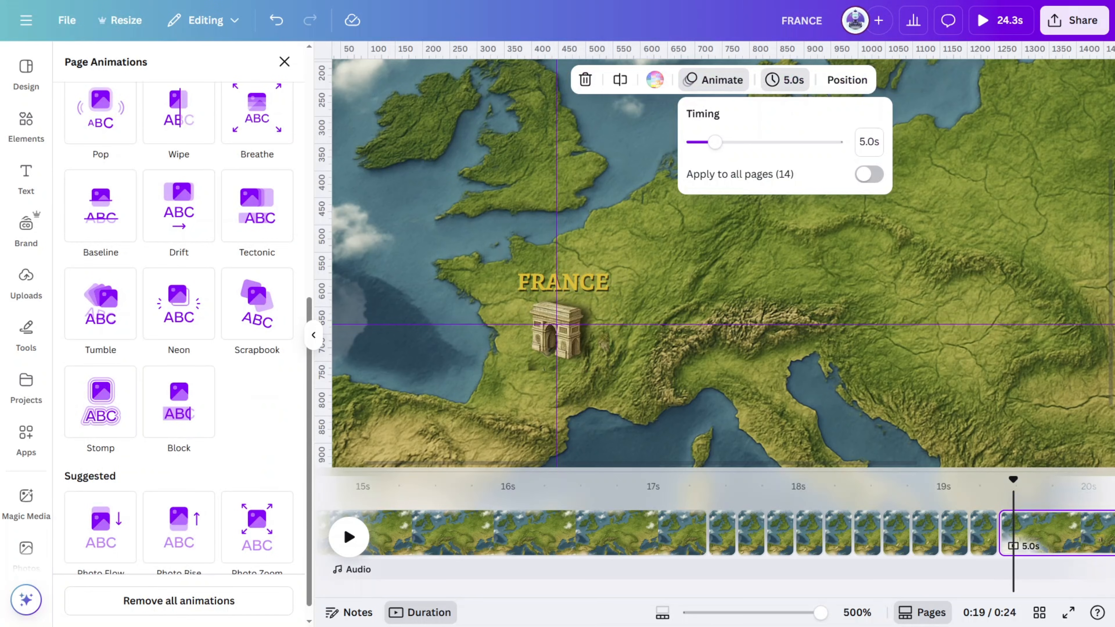
{"action": "left_click", "coordinate": [1037, 558]}
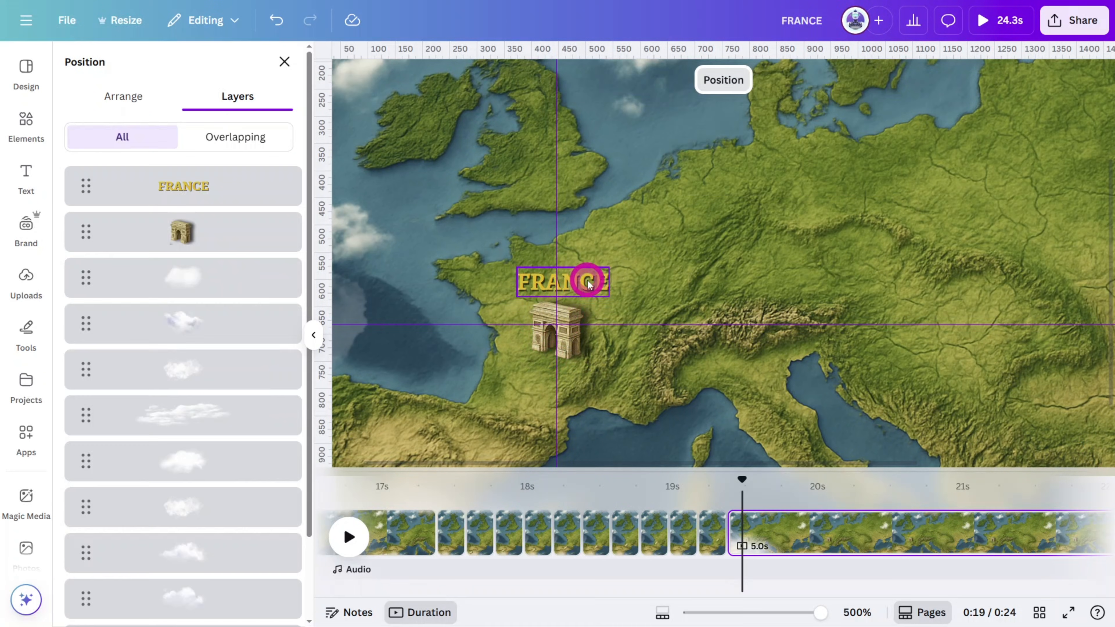
Step: Apply the Typewriter animation to the FRANCE text, set to play on enter
{"action": "left_click", "coordinate": [587, 281]}
{"action": "left_click", "coordinate": [957, 80]}
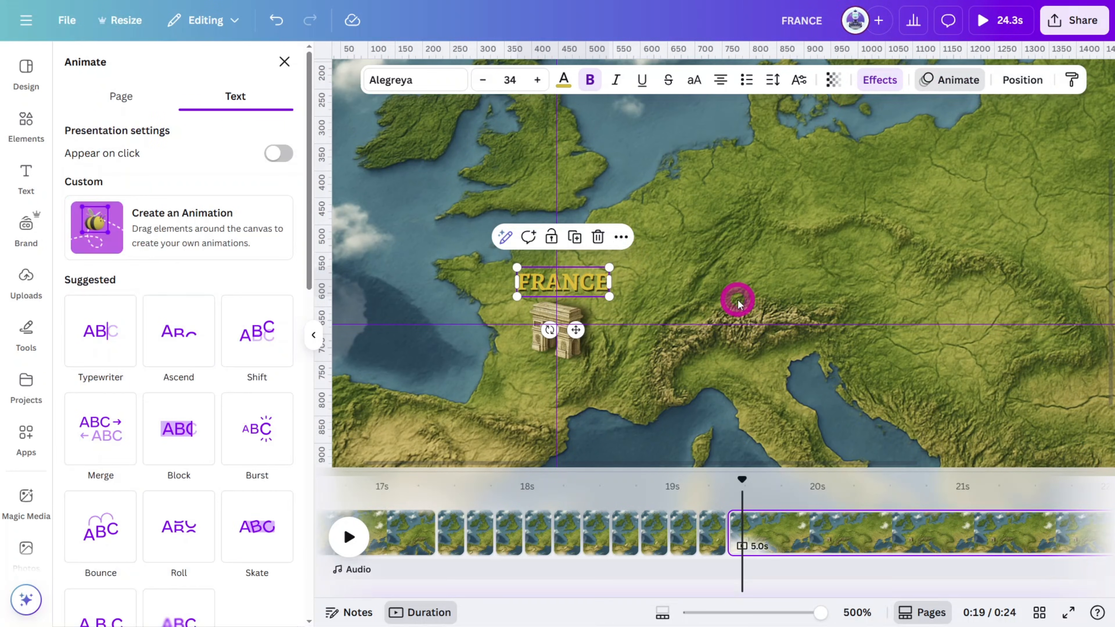
{"action": "left_click", "coordinate": [110, 350]}
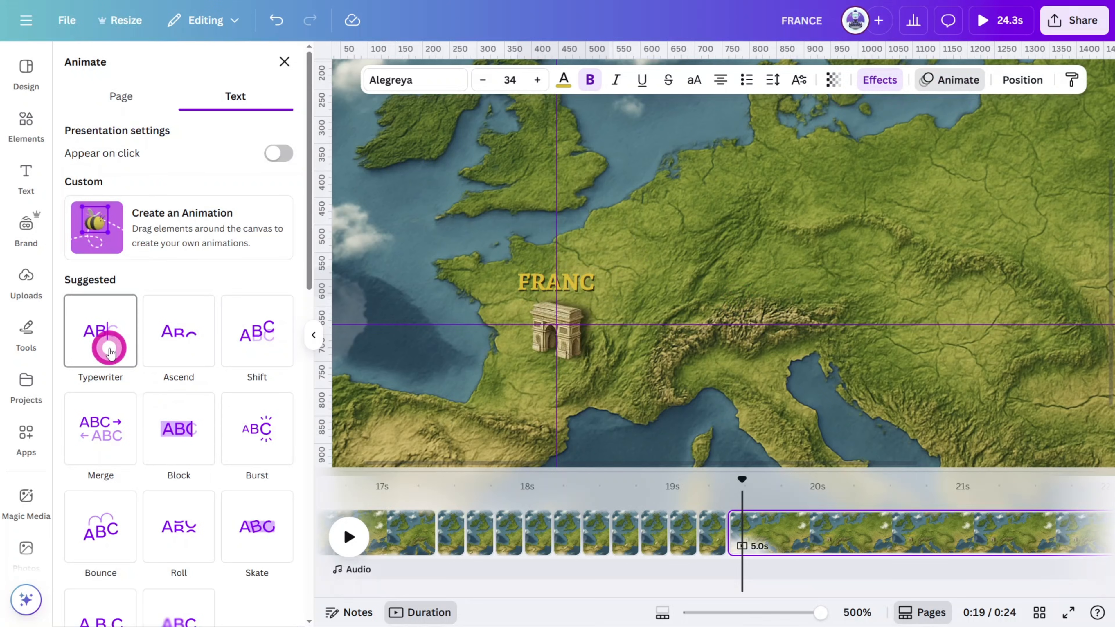
{"action": "left_click", "coordinate": [165, 466]}
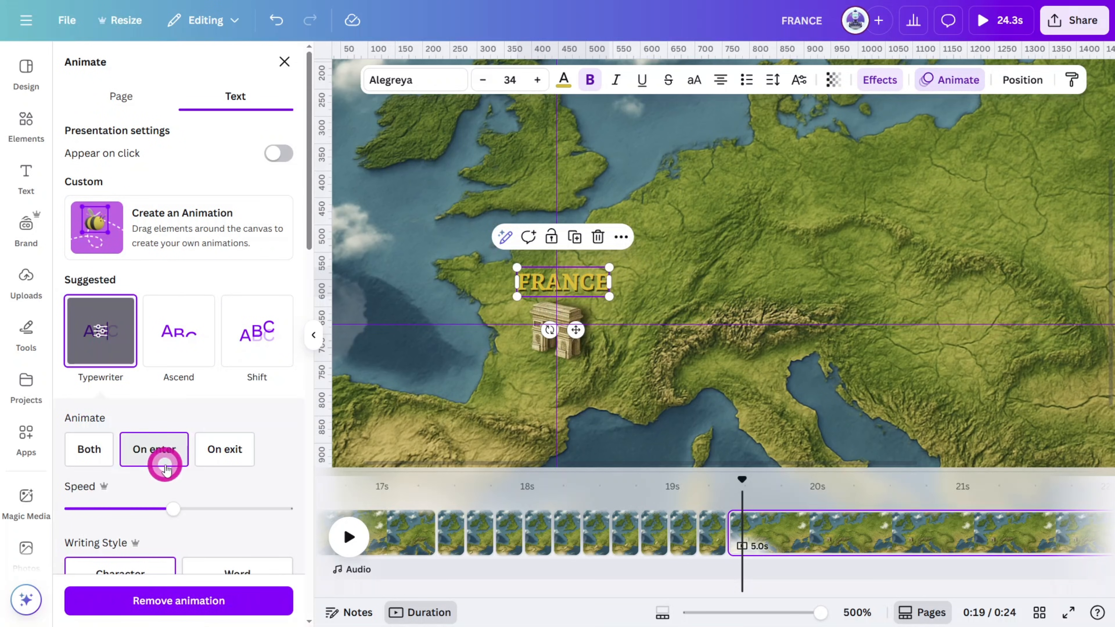
{"action": "left_click", "coordinate": [146, 451]}
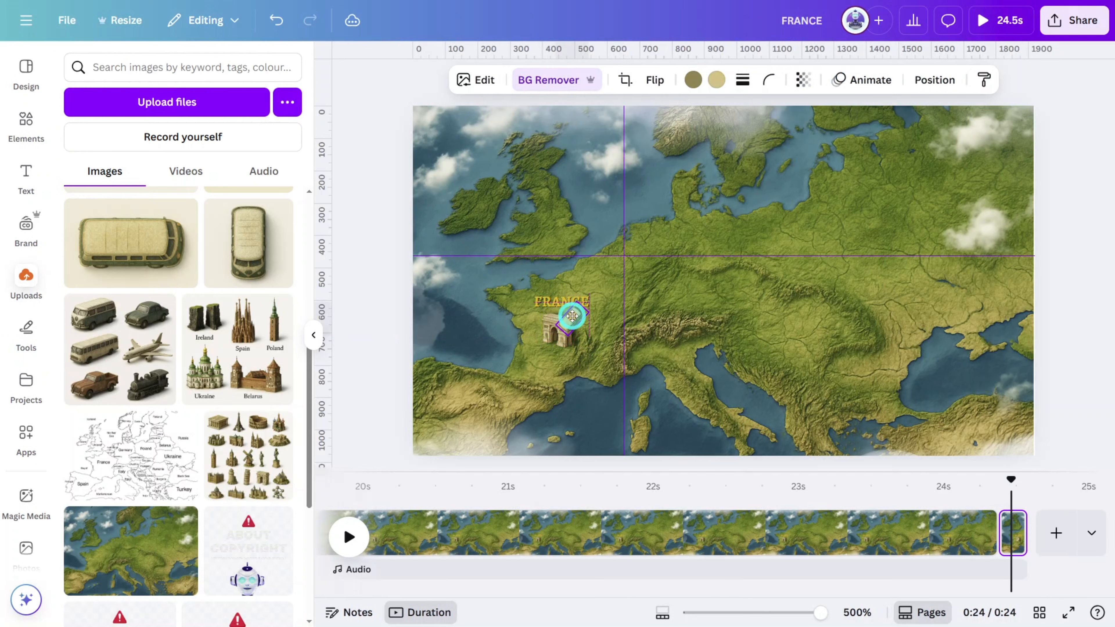
Step: Duplicate the last page repeatedly, moving and rotating the van slightly in each copy so it drives from the Arc de Triomphe to Belgium
{"action": "left_click", "coordinate": [1040, 531]}
{"action": "left_click", "coordinate": [574, 323]}
{"action": "left_click_drag", "start_coordinate": [575, 325], "coordinate": [626, 330]}
{"action": "left_click", "coordinate": [1041, 534]}
{"action": "key", "text": "ctrl+d"}
{"action": "left_click", "coordinate": [1069, 533]}
{"action": "left_click", "coordinate": [590, 304]}
{"action": "left_click_drag", "start_coordinate": [590, 305], "coordinate": [612, 326]}
{"action": "left_click", "coordinate": [1079, 535]}
{"action": "key", "text": "ctrl+d"}
{"action": "left_click", "coordinate": [1010, 535]}
{"action": "key", "text": "ctrl+d"}
{"action": "left_click", "coordinate": [1045, 538]}
{"action": "key", "text": "ctrl+d"}
{"action": "left_click", "coordinate": [594, 276]}
{"action": "left_click_drag", "start_coordinate": [595, 275], "coordinate": [622, 258]}
{"action": "left_click", "coordinate": [1073, 531]}
{"action": "key", "text": "ctrl+d"}
{"action": "left_click", "coordinate": [1095, 548]}
{"action": "key", "text": "ctrl+d"}
Step: Crop the added landmark image down to the Atomium, shrink it and place it over Belgium
{"action": "left_click_drag", "start_coordinate": [560, 329], "coordinate": [671, 293]}
{"action": "left_click_drag", "start_coordinate": [689, 248], "coordinate": [750, 246]}
{"action": "left_click_drag", "start_coordinate": [700, 206], "coordinate": [687, 268]}
{"action": "left_click_drag", "start_coordinate": [750, 269], "coordinate": [728, 268]}
{"action": "left_click_drag", "start_coordinate": [709, 293], "coordinate": [622, 264]}
Step: Delete the van from the Atomium page
{"action": "left_click", "coordinate": [1019, 534]}
{"action": "left_click", "coordinate": [634, 271]}
{"action": "key", "text": "Delete"}
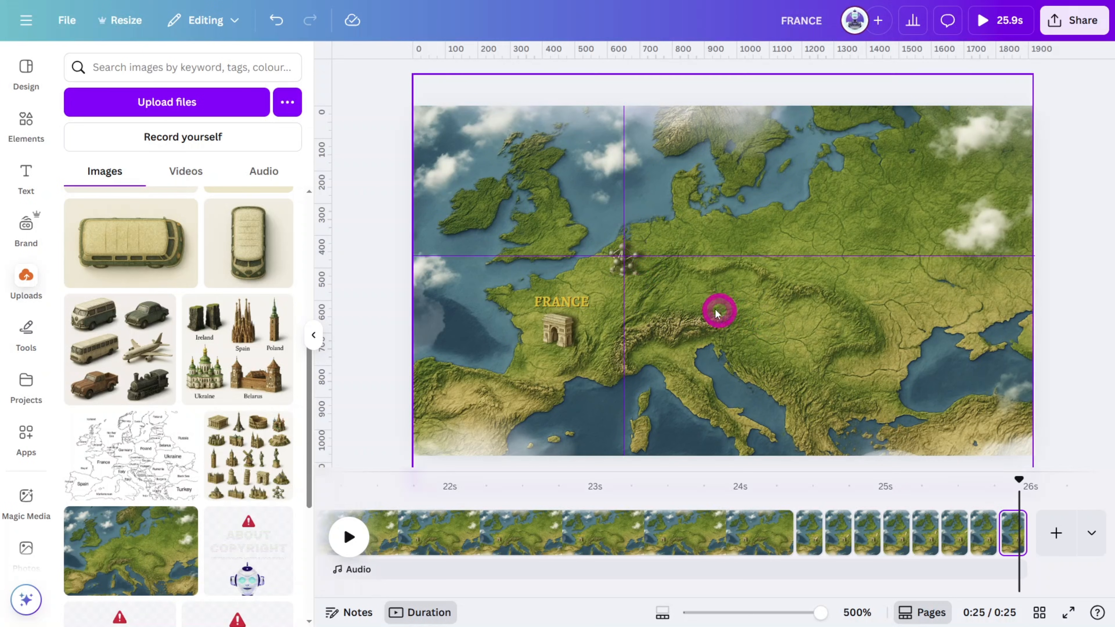
Step: Apply an entrance animation to the Atomium image
{"action": "left_click", "coordinate": [628, 260]}
{"action": "left_click", "coordinate": [861, 79]}
{"action": "scroll", "coordinate": [281, 496], "scroll_direction": "down", "scroll_amount": 8}
{"action": "left_click", "coordinate": [101, 295]}
{"action": "left_click", "coordinate": [151, 409]}
Step: Create a smaller country label from the FRANCE text, change it to BELGIUM and place it just below the Atomium
{"action": "left_click", "coordinate": [562, 302]}
{"action": "double_click", "coordinate": [655, 230]}
{"action": "left_click_drag", "start_coordinate": [562, 302], "coordinate": [623, 284]}
{"action": "type", "text": "BELGIUM"}
{"action": "left_click", "coordinate": [630, 298]}
{"action": "left_click", "coordinate": [654, 231]}
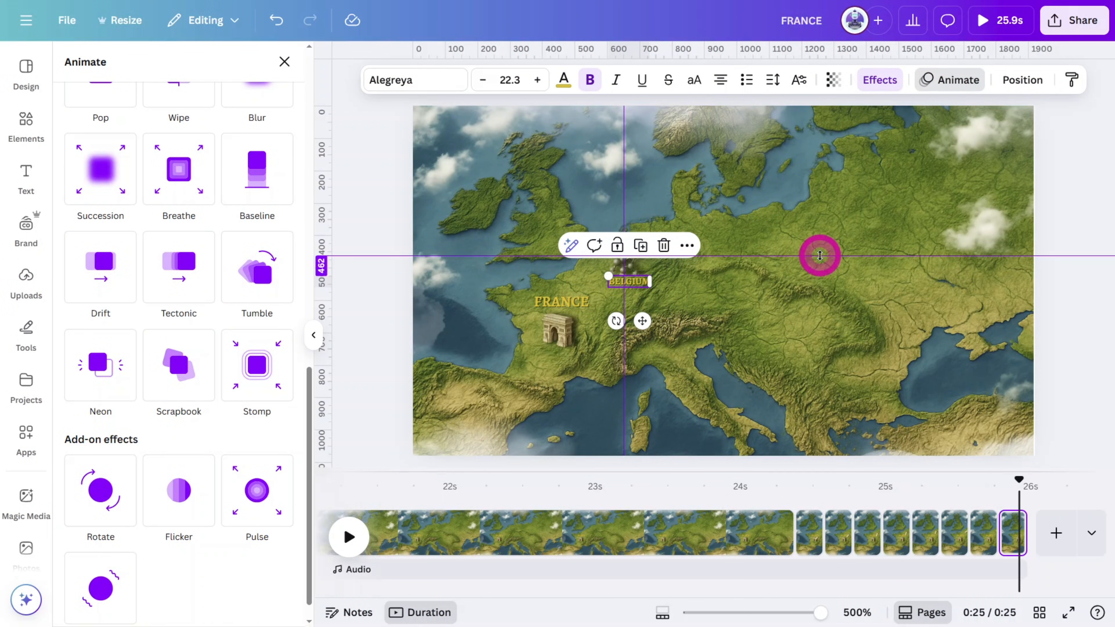
{"action": "left_click", "coordinate": [645, 266]}
{"action": "left_click", "coordinate": [99, 298]}
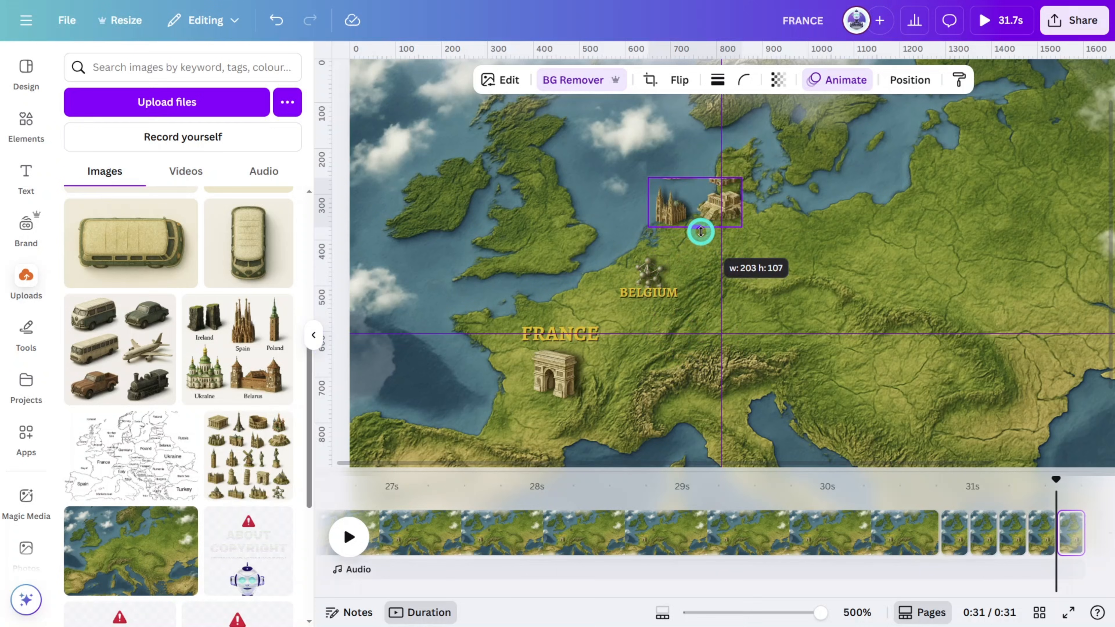
Step: Crop the next landmark to the cathedral, place it in southern Germany and add a GERMANY label above it, based on the BELGIUM text
{"action": "left_click_drag", "start_coordinate": [700, 232], "coordinate": [729, 323]}
{"action": "left_click", "coordinate": [652, 292]}
{"action": "double_click", "coordinate": [735, 345]}
{"action": "left_click_drag", "start_coordinate": [652, 292], "coordinate": [766, 286]}
{"action": "type", "text": "GERMANY"}
{"action": "left_click", "coordinate": [771, 381]}
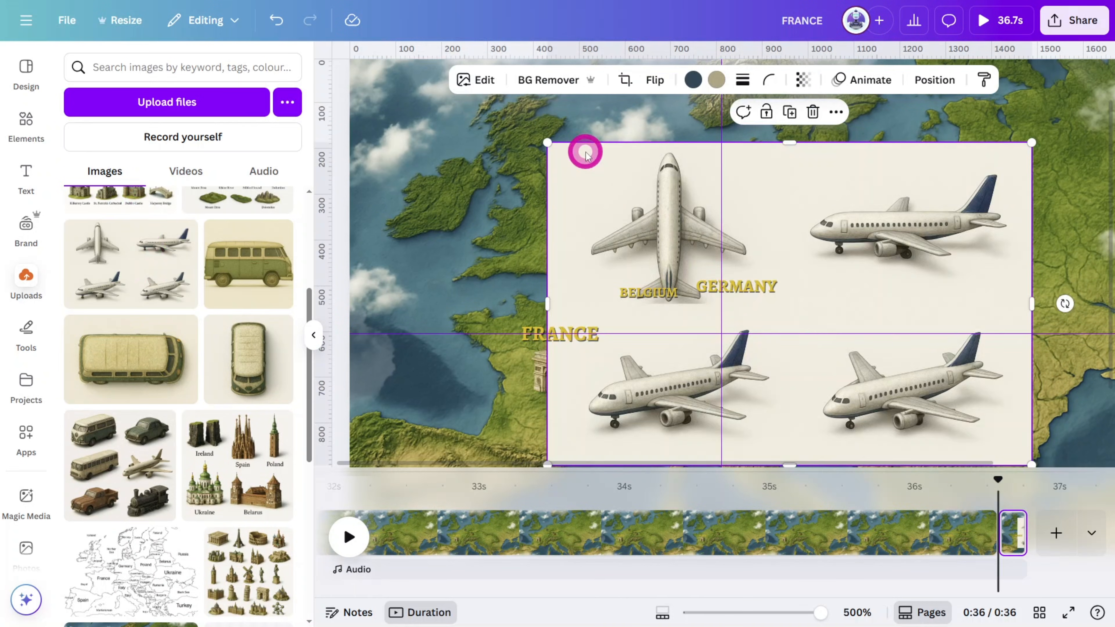
Step: Remove the airplane image's background and crop it to the single top-view plane
{"action": "left_click", "coordinate": [549, 80]}
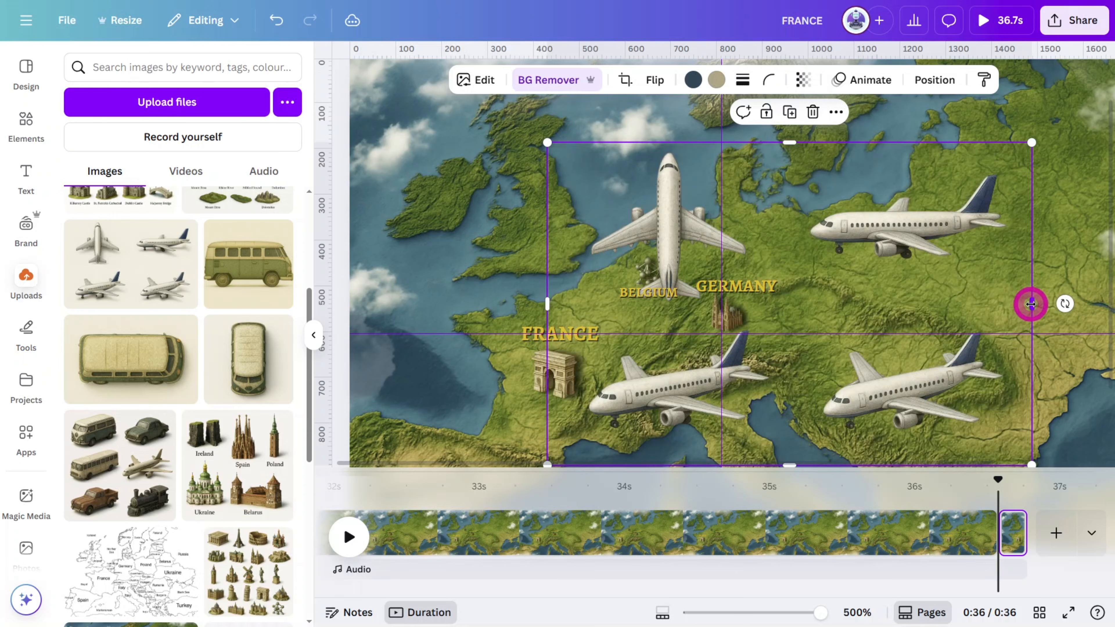
{"action": "left_click_drag", "start_coordinate": [1031, 304], "coordinate": [824, 304]}
{"action": "left_click_drag", "start_coordinate": [547, 142], "coordinate": [627, 234]}
{"action": "left_click_drag", "start_coordinate": [686, 372], "coordinate": [687, 309]}
{"action": "left_click_drag", "start_coordinate": [727, 271], "coordinate": [914, 246]}
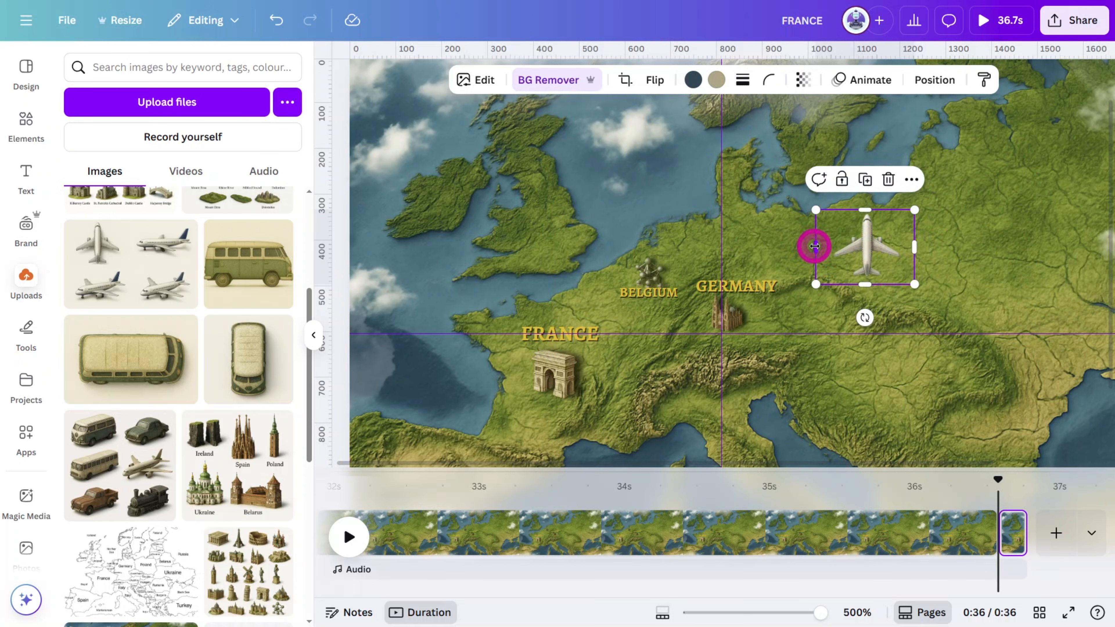
{"action": "left_click_drag", "start_coordinate": [814, 247], "coordinate": [829, 246]}
Step: Shrink the plane, place it beside the German cathedral and rotate it for take-off
{"action": "left_click_drag", "start_coordinate": [908, 281], "coordinate": [709, 319]}
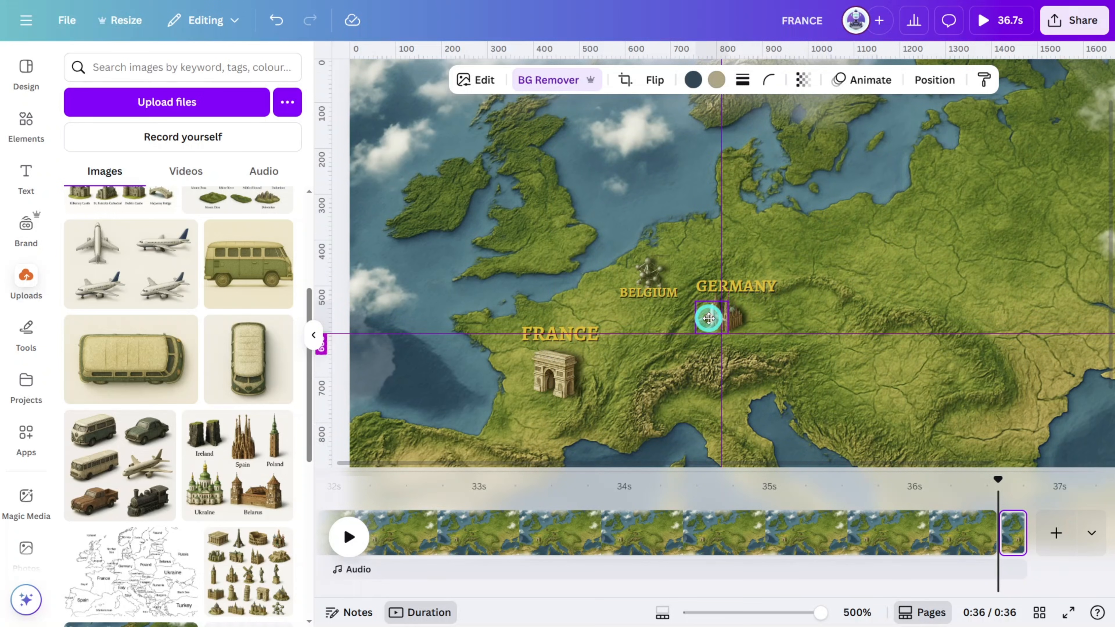
{"action": "left_click_drag", "start_coordinate": [698, 364], "coordinate": [744, 357]}
{"action": "left_click_drag", "start_coordinate": [705, 295], "coordinate": [702, 287]}
Step: Duplicate the plane page, move the plane west of the cathedral and rotate it to about -73°
{"action": "key", "text": "ctrl+d"}
{"action": "left_click_drag", "start_coordinate": [704, 309], "coordinate": [680, 308]}
{"action": "key", "text": "ctrl+d"}
{"action": "left_click_drag", "start_coordinate": [729, 348], "coordinate": [735, 339]}
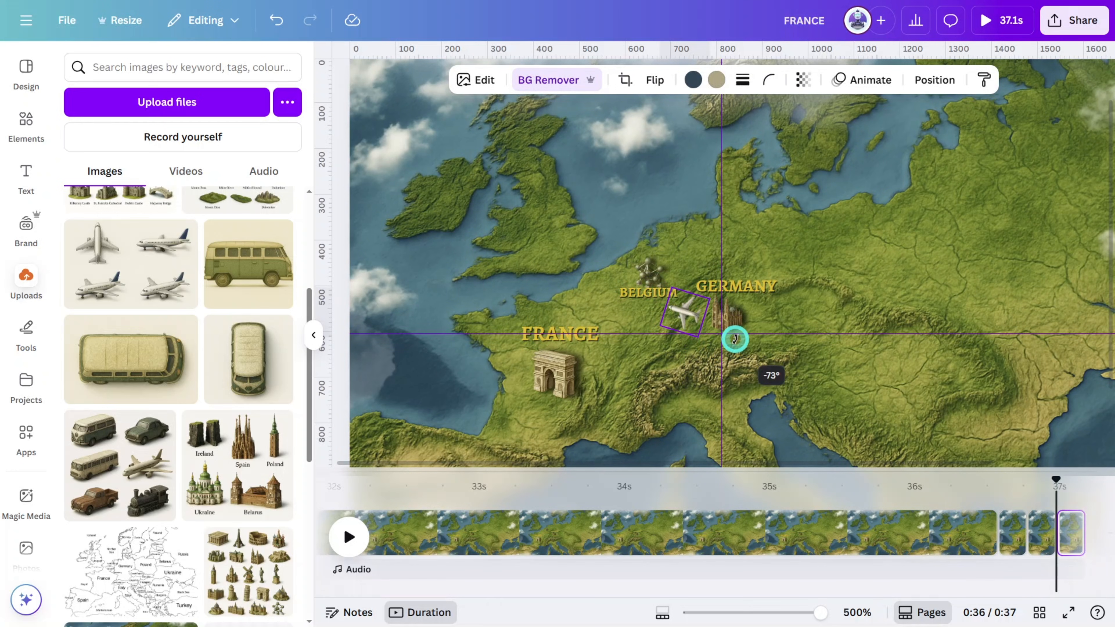
Step: Duplicate the page repeatedly, moving the plane further northwest in each copy so it flies frame by frame to Ireland
{"action": "key", "text": "ctrl+d"}
{"action": "left_click_drag", "start_coordinate": [684, 312], "coordinate": [470, 259]}
{"action": "key", "text": "ctrl+d"}
{"action": "key", "text": "ctrl+d"}
{"action": "key", "text": "ctrl+d"}
{"action": "key", "text": "ctrl+d"}
{"action": "key", "text": "ctrl+d"}
{"action": "key", "text": "ctrl+d"}
{"action": "key", "text": "ctrl+d"}
{"action": "left_click", "coordinate": [1017, 545]}
{"action": "key", "text": "ctrl+d"}
{"action": "left_click_drag", "start_coordinate": [513, 292], "coordinate": [465, 319]}
{"action": "key", "text": "ctrl+d"}
{"action": "left_click_drag", "start_coordinate": [470, 259], "coordinate": [470, 231]}
{"action": "key", "text": "ctrl+d"}
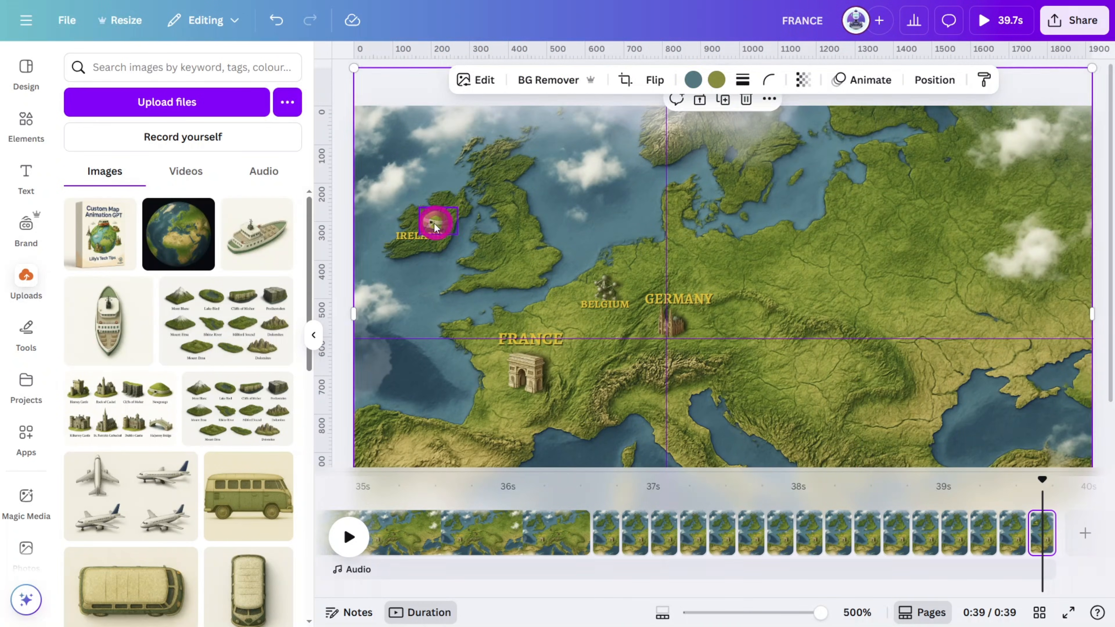
Step: Resize the Irish castle landmark to about 84 by 82 and place it on Ireland's southwest coast beside the IRELAND label
{"action": "left_click_drag", "start_coordinate": [412, 283], "coordinate": [409, 287]}
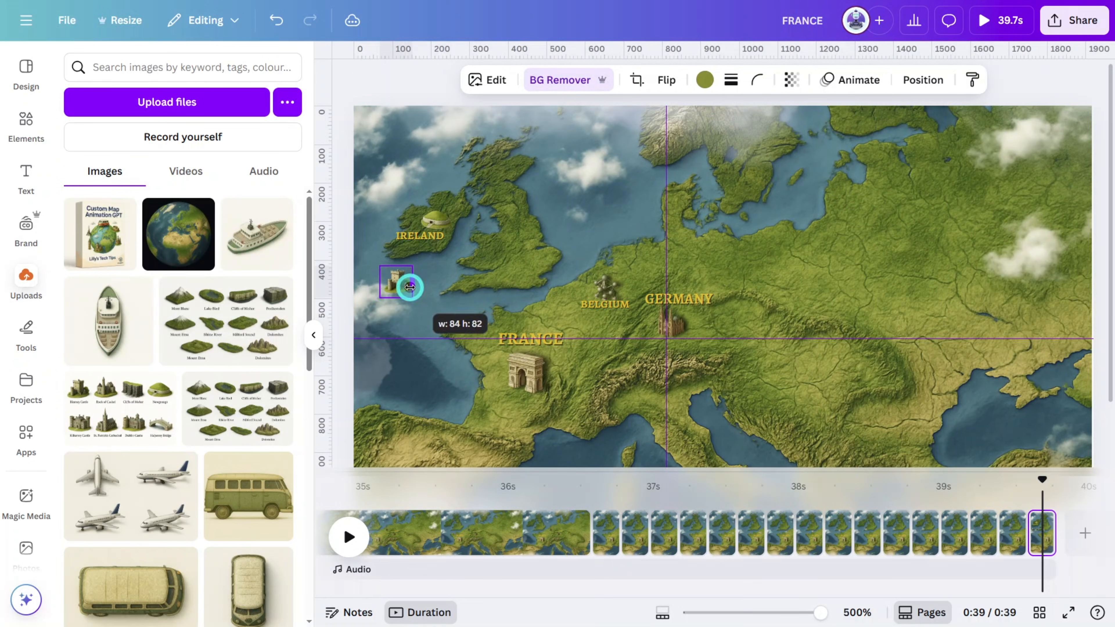
{"action": "left_click", "coordinate": [431, 234]}
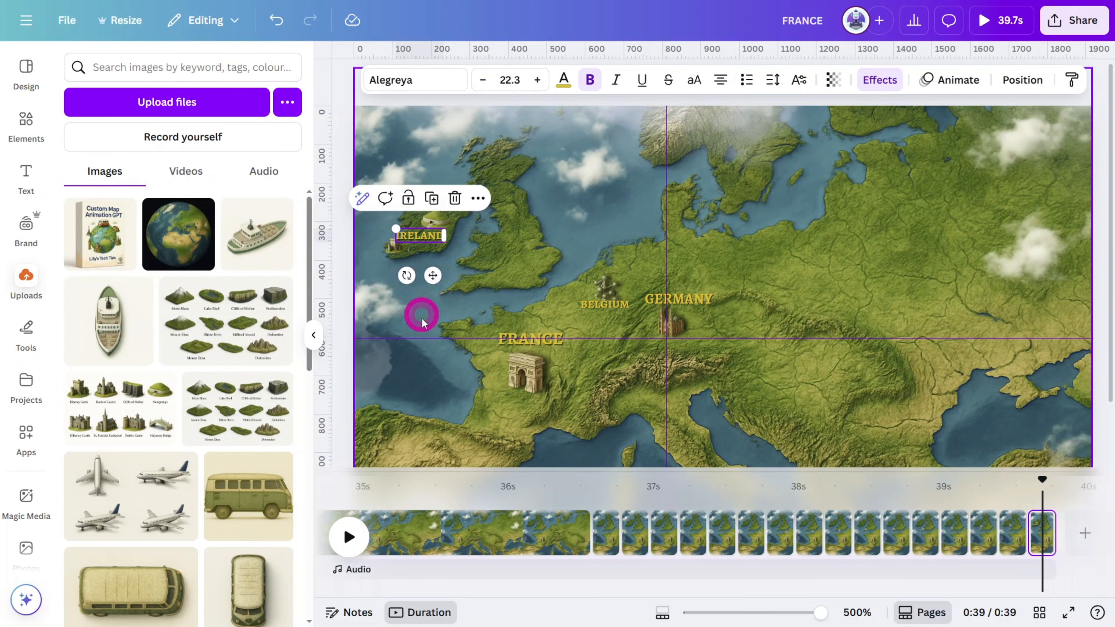
{"action": "left_click", "coordinate": [406, 317]}
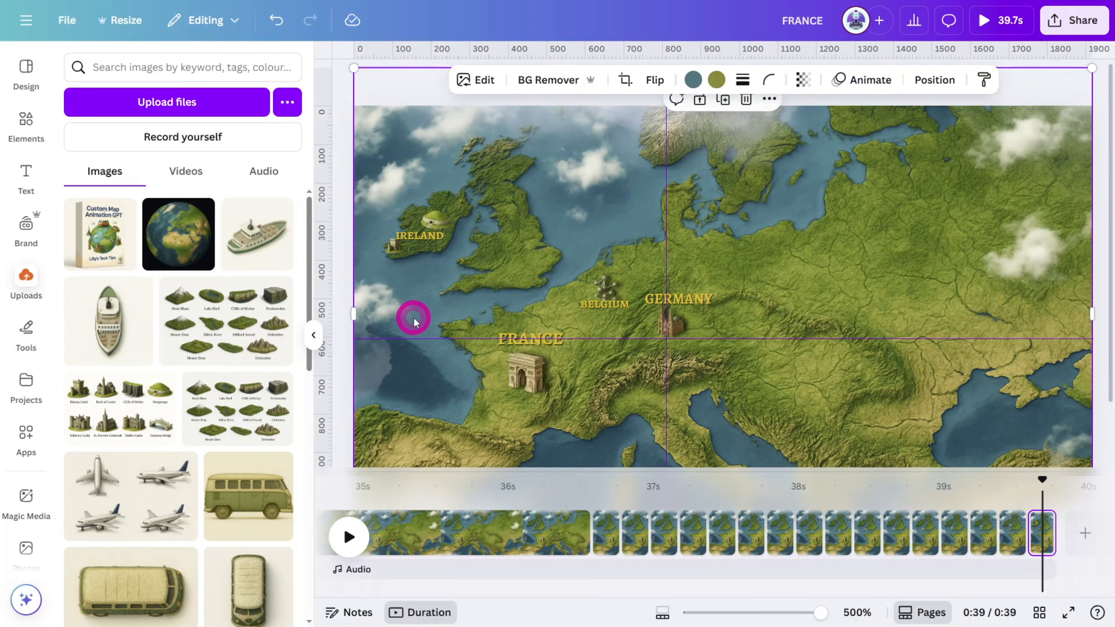
Step: Add the top-view ship image with its background removed and crop its empty sides
{"action": "left_click", "coordinate": [108, 320]}
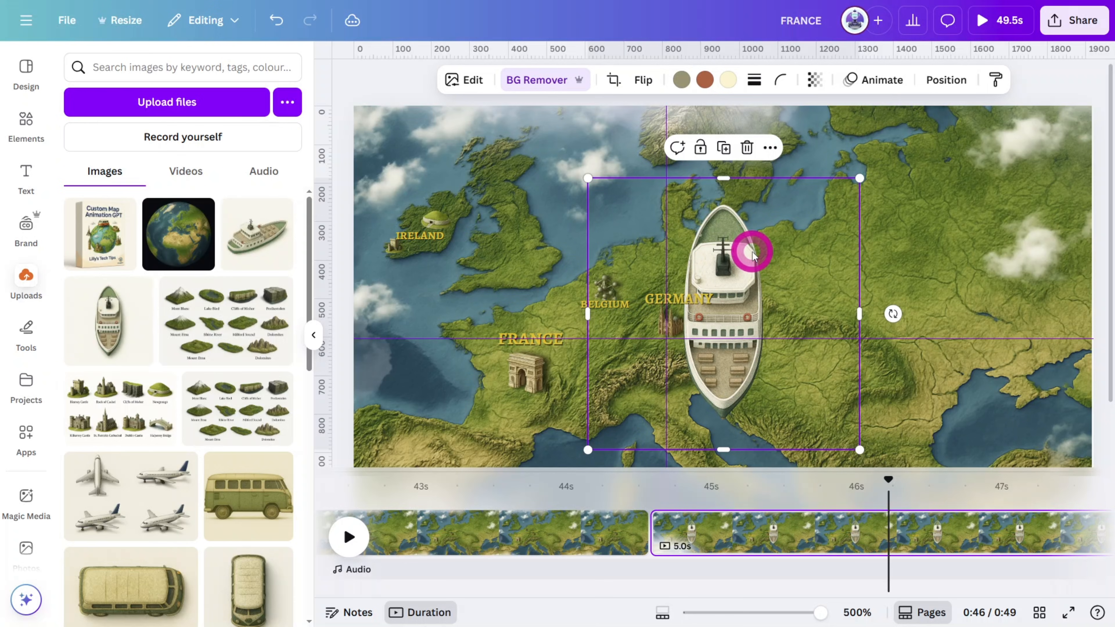
{"action": "left_click_drag", "start_coordinate": [859, 311], "coordinate": [780, 311]}
{"action": "left_click_drag", "start_coordinate": [588, 313], "coordinate": [666, 314]}
Step: Remove all animations from the ship page
{"action": "left_click", "coordinate": [874, 79]}
{"action": "left_click", "coordinate": [795, 532]}
{"action": "left_click", "coordinate": [178, 608]}
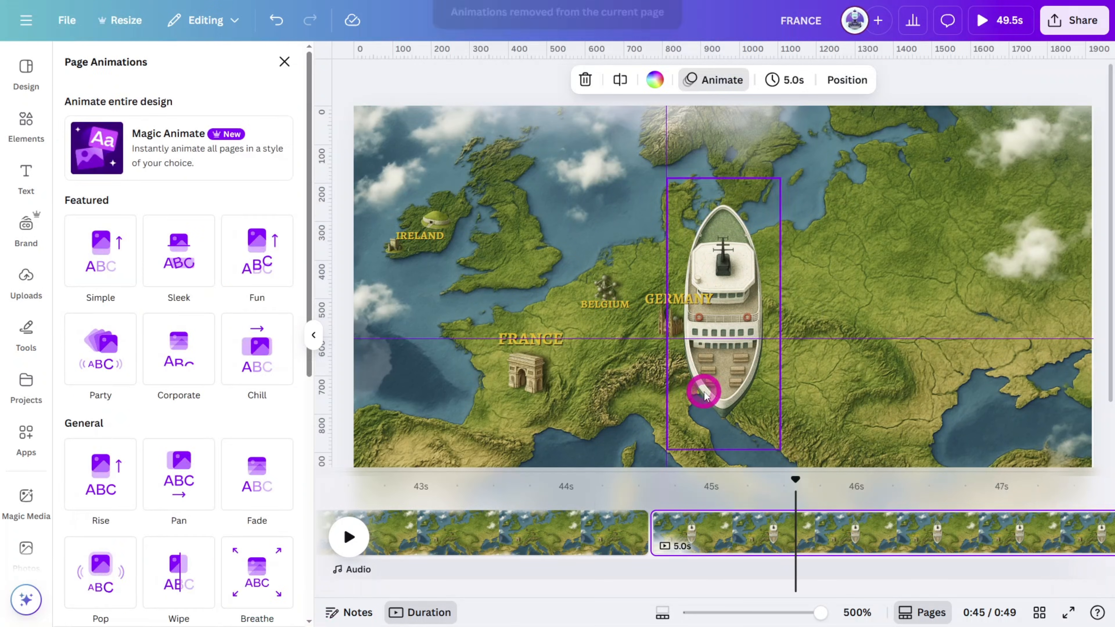
Step: Shrink the top-view ship, place it in the sea south of Ireland and advance it southeast across duplicated 0.2-second pages
{"action": "left_click", "coordinate": [704, 390]}
{"action": "left_click_drag", "start_coordinate": [781, 450], "coordinate": [391, 277]}
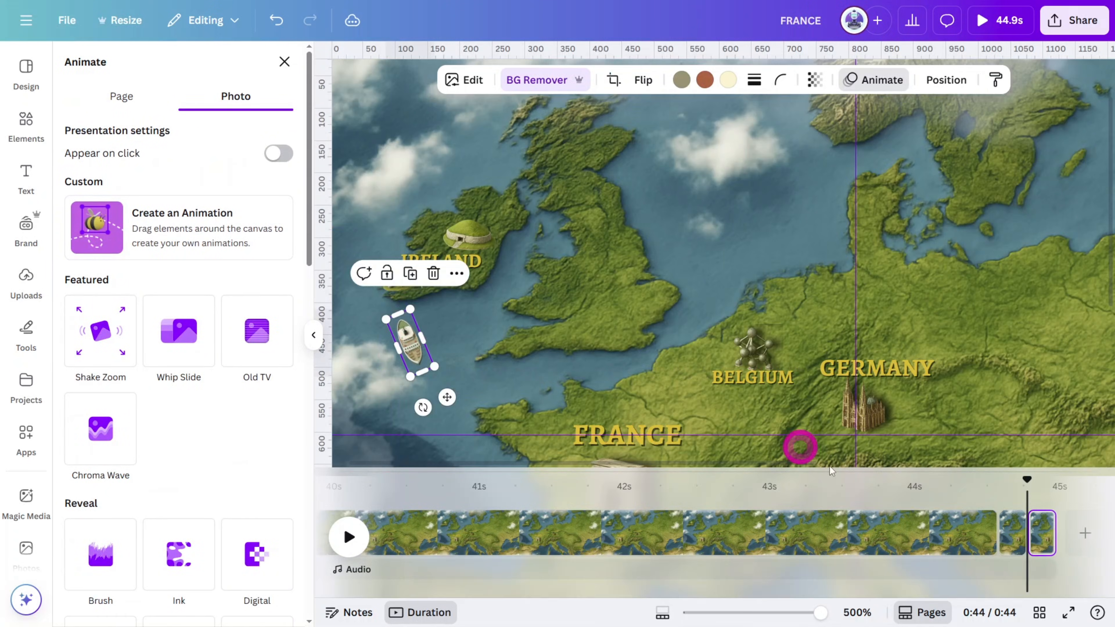
{"action": "left_click", "coordinate": [1071, 536]}
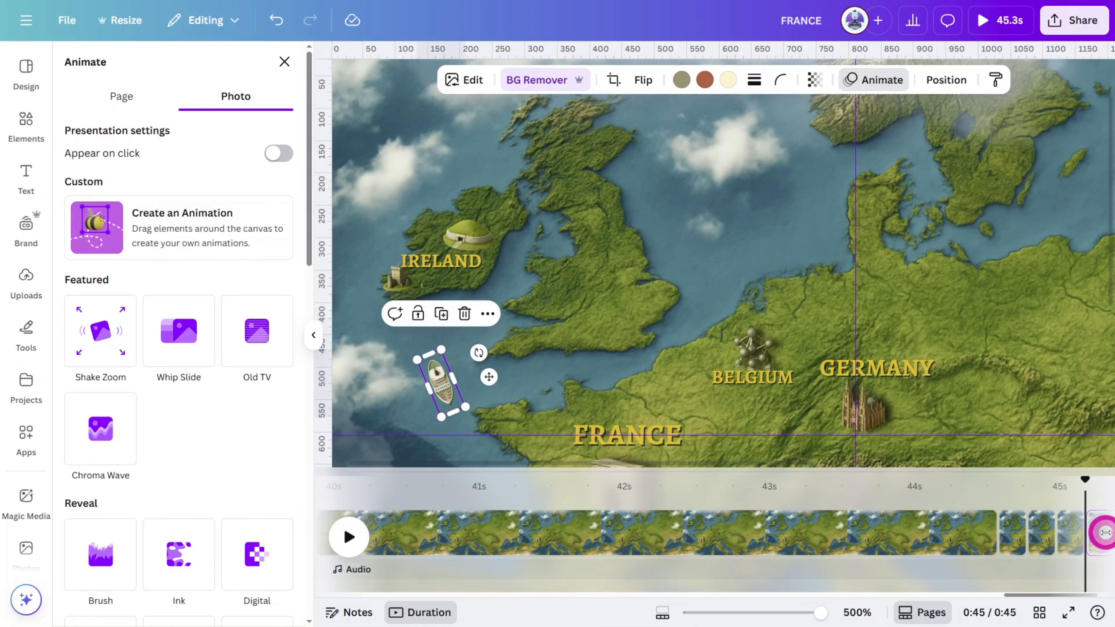
{"action": "left_click", "coordinate": [1097, 531]}
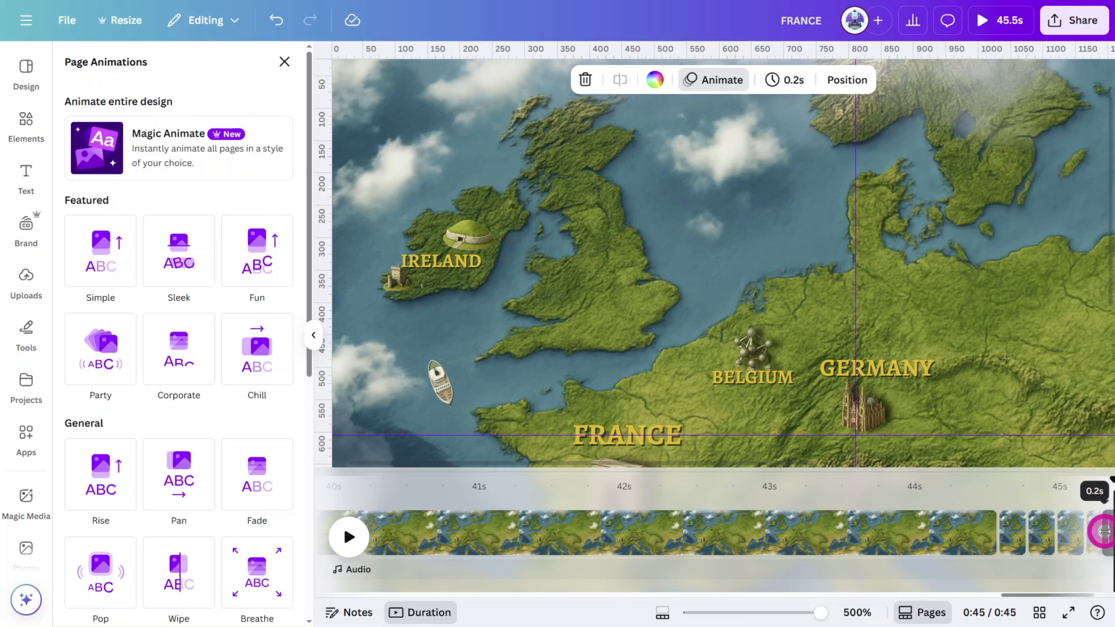
{"action": "left_click", "coordinate": [507, 344]}
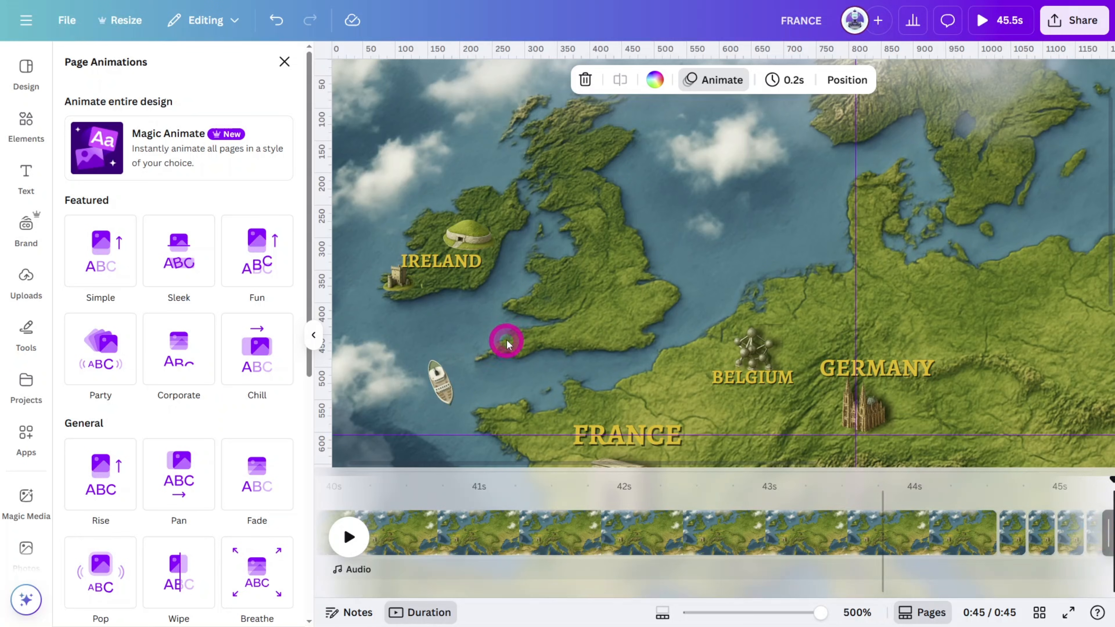
Step: Add the side-view ship image to the last page and remove its background
{"action": "left_click", "coordinate": [13, 289]}
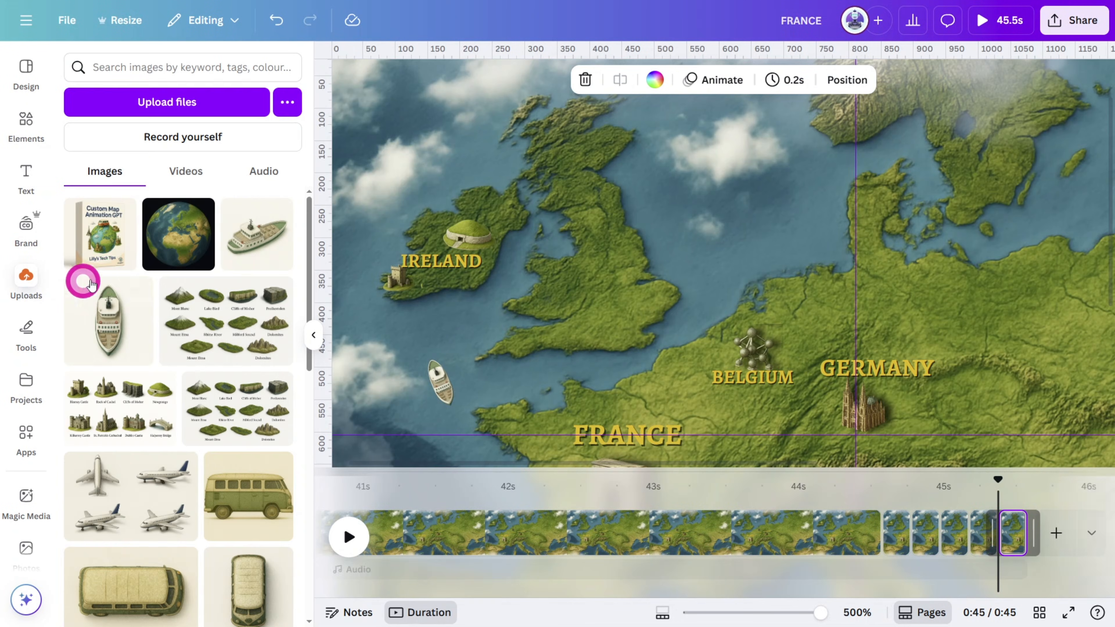
{"action": "left_click", "coordinate": [251, 241]}
{"action": "left_click", "coordinate": [504, 86]}
Step: Shrink the side-view ship, position it where the top-view ship sits southwest of Britain, and delete the top-view ship
{"action": "left_click_drag", "start_coordinate": [921, 351], "coordinate": [628, 329]}
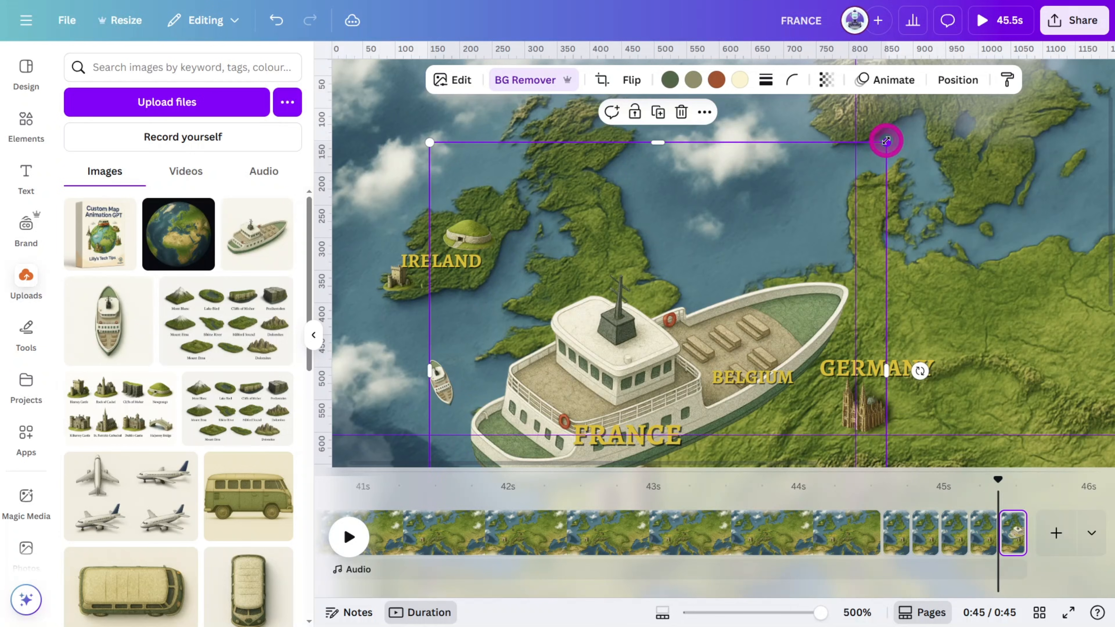
{"action": "left_click_drag", "start_coordinate": [886, 142], "coordinate": [499, 529]}
{"action": "left_click_drag", "start_coordinate": [456, 566], "coordinate": [456, 393]}
{"action": "left_click_drag", "start_coordinate": [499, 353], "coordinate": [500, 353]}
{"action": "left_click", "coordinate": [431, 369]}
{"action": "key", "text": "Delete"}
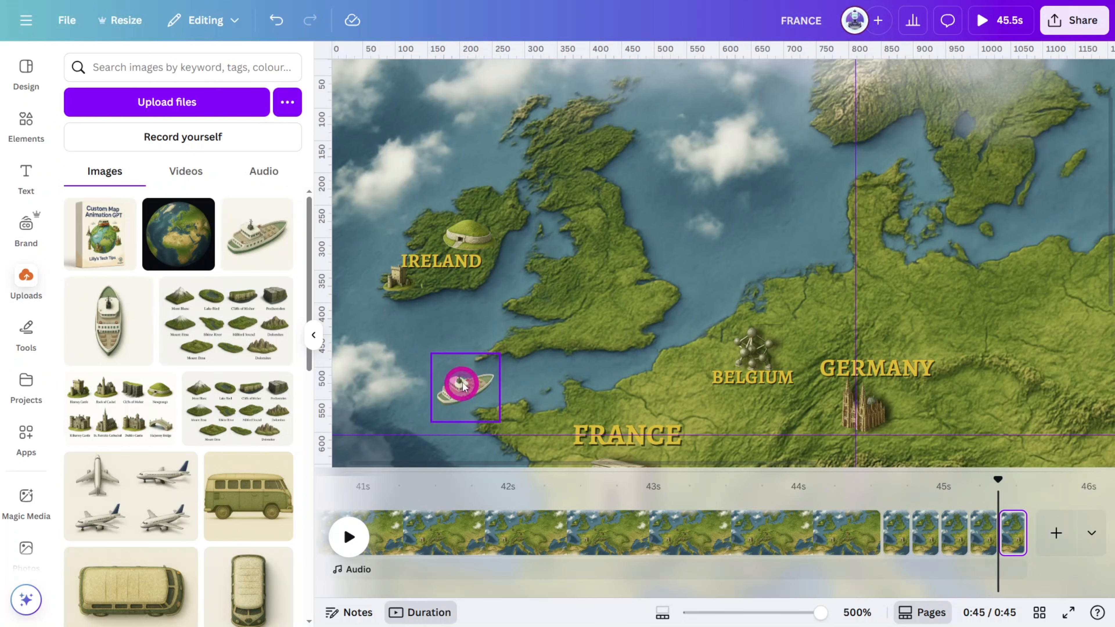
{"action": "left_click_drag", "start_coordinate": [461, 384], "coordinate": [463, 380]}
{"action": "left_click_drag", "start_coordinate": [502, 349], "coordinate": [494, 356]}
Step: Duplicate the page repeatedly, moving the side-view ship northeast in each copy so it sails to England's south coast
{"action": "left_click", "coordinate": [1011, 534]}
{"action": "key", "text": "ctrl+d"}
{"action": "left_click_drag", "start_coordinate": [468, 392], "coordinate": [550, 364]}
{"action": "left_click", "coordinate": [1042, 535]}
{"action": "key", "text": "ctrl+d"}
{"action": "left_click", "coordinate": [1072, 536]}
{"action": "key", "text": "ctrl+d"}
{"action": "left_click", "coordinate": [1008, 537]}
{"action": "key", "text": "ctrl+d"}
{"action": "left_click", "coordinate": [1042, 535]}
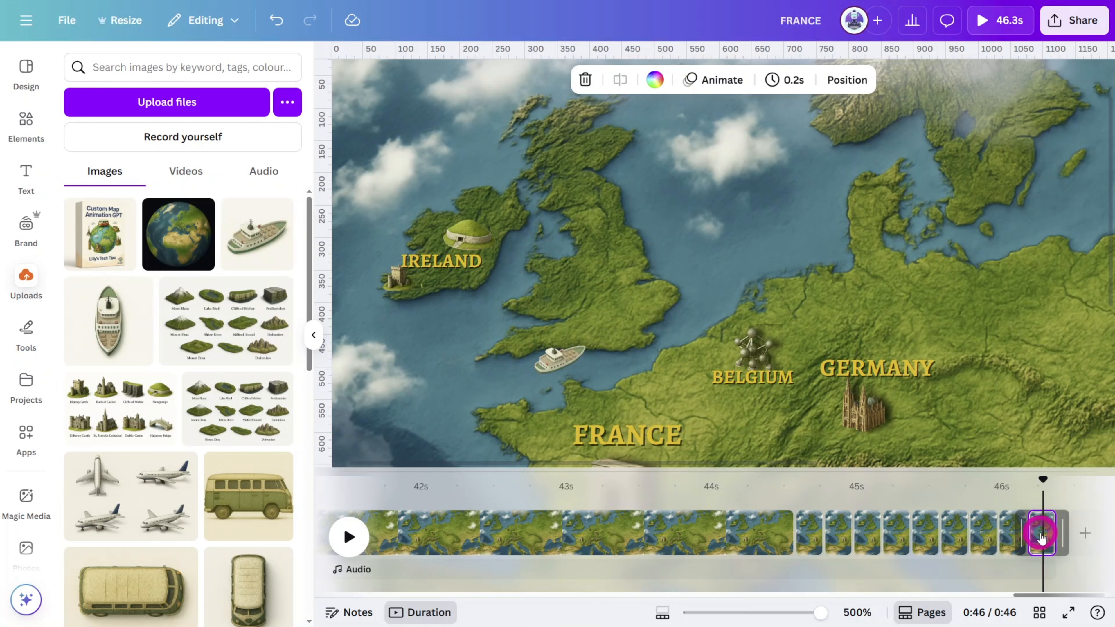
{"action": "key", "text": "ctrl+d"}
Step: Crop the landmark collection image down to Stonehenge, shrink it and place it in southern England
{"action": "left_click_drag", "start_coordinate": [601, 309], "coordinate": [374, 317]}
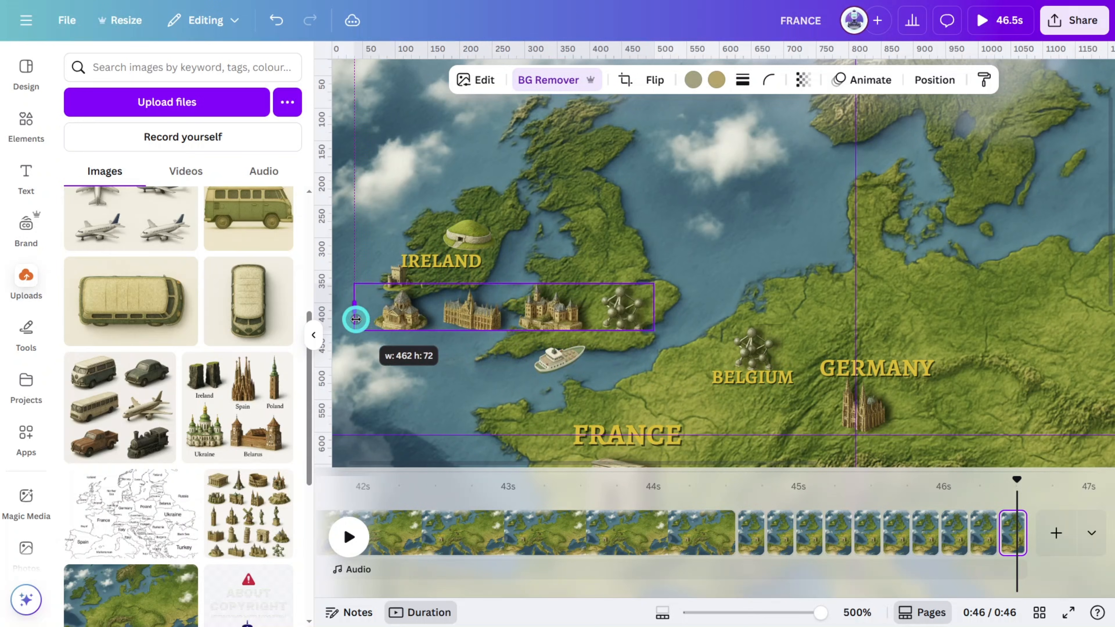
{"action": "left_click_drag", "start_coordinate": [514, 284], "coordinate": [549, 92]}
{"action": "left_click_drag", "start_coordinate": [654, 212], "coordinate": [450, 212]}
{"action": "left_click_drag", "start_coordinate": [386, 92], "coordinate": [388, 105]}
{"action": "left_click_drag", "start_coordinate": [451, 217], "coordinate": [460, 217]}
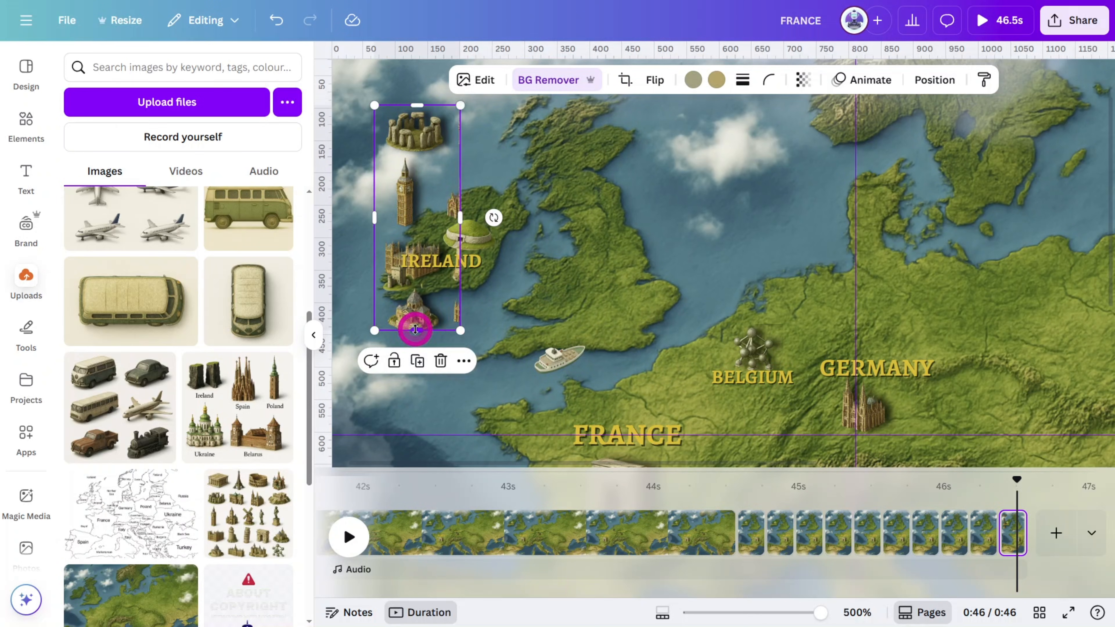
{"action": "left_click_drag", "start_coordinate": [416, 330], "coordinate": [415, 164]}
{"action": "left_click_drag", "start_coordinate": [460, 134], "coordinate": [413, 153]}
{"action": "left_click_drag", "start_coordinate": [374, 105], "coordinate": [550, 287]}
Step: Duplicate the Stonehenge image and adjust the copy's crop so it shows Big Ben
{"action": "key", "text": "ctrl+d"}
{"action": "left_click_drag", "start_coordinate": [552, 300], "coordinate": [553, 365]}
{"action": "left_click_drag", "start_coordinate": [550, 273], "coordinate": [550, 295]}
{"action": "left_click_drag", "start_coordinate": [550, 366], "coordinate": [551, 348]}
Step: Place a country label over Britain and change its text to UNITED KINGDOM
{"action": "left_click_drag", "start_coordinate": [546, 316], "coordinate": [590, 239]}
{"action": "double_click", "coordinate": [598, 236]}
{"action": "type", "text": "UNITED KINGDOM"}
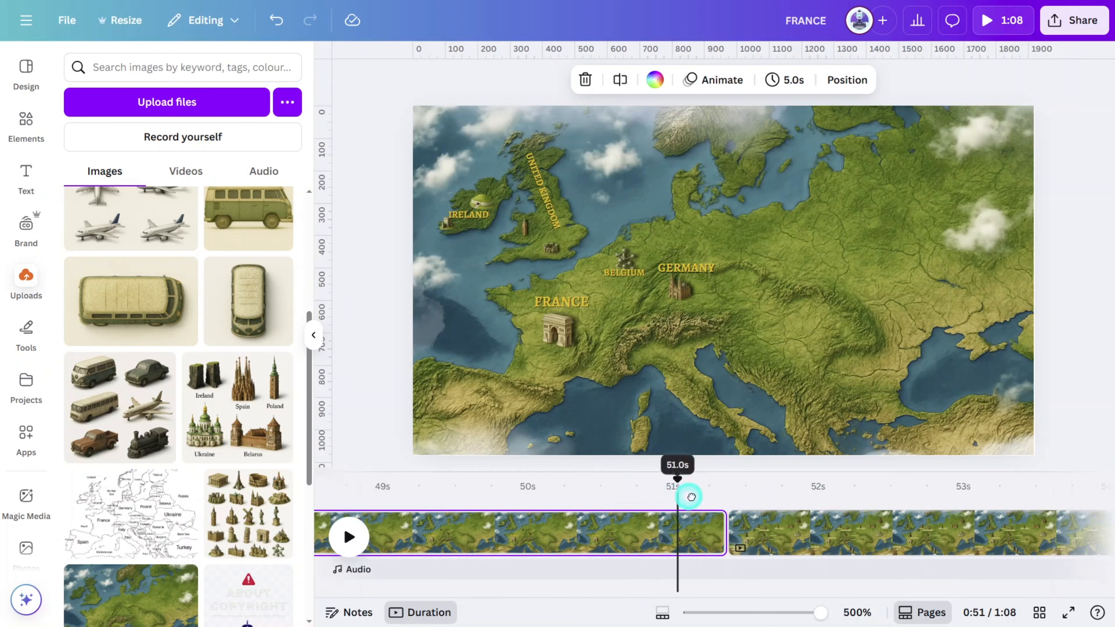
Step: Play the page with all remaining countries and landmarks from about 51.3 seconds to review its animations
{"action": "left_click_drag", "start_coordinate": [690, 497], "coordinate": [732, 509]}
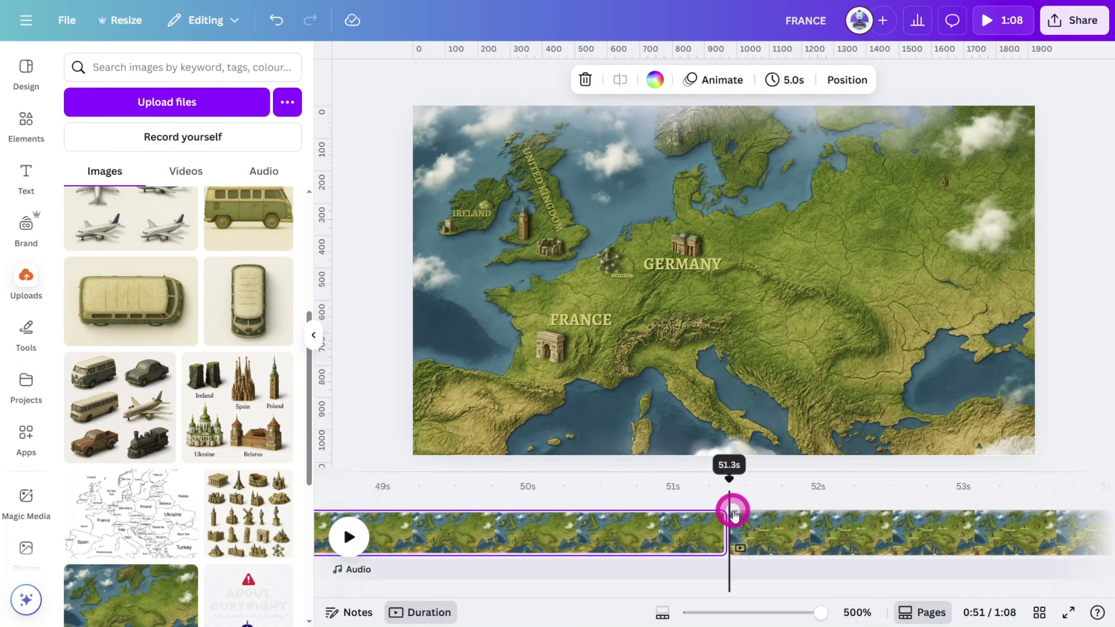
{"action": "key", "text": "space"}
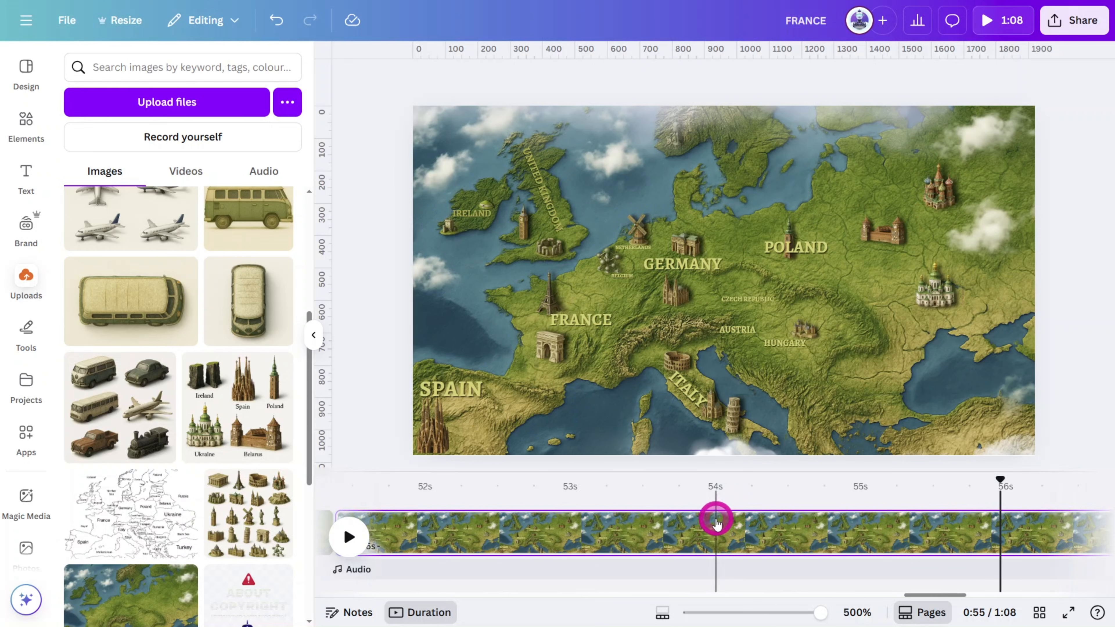
{"action": "left_click_drag", "start_coordinate": [723, 548], "coordinate": [735, 554]}
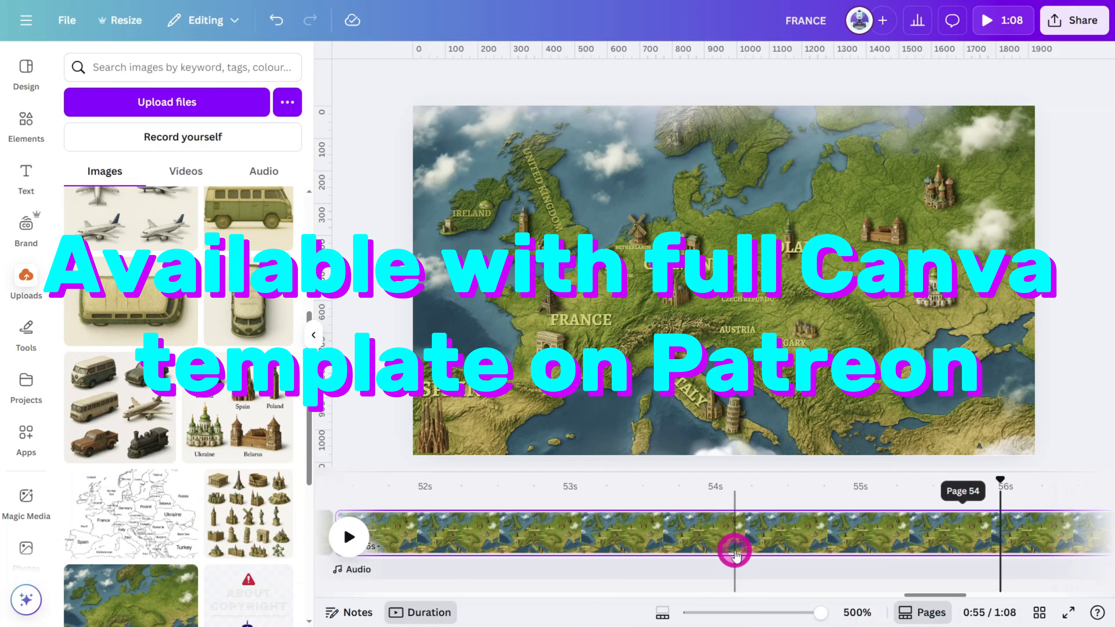
{"action": "left_click_drag", "start_coordinate": [736, 554], "coordinate": [727, 584]}
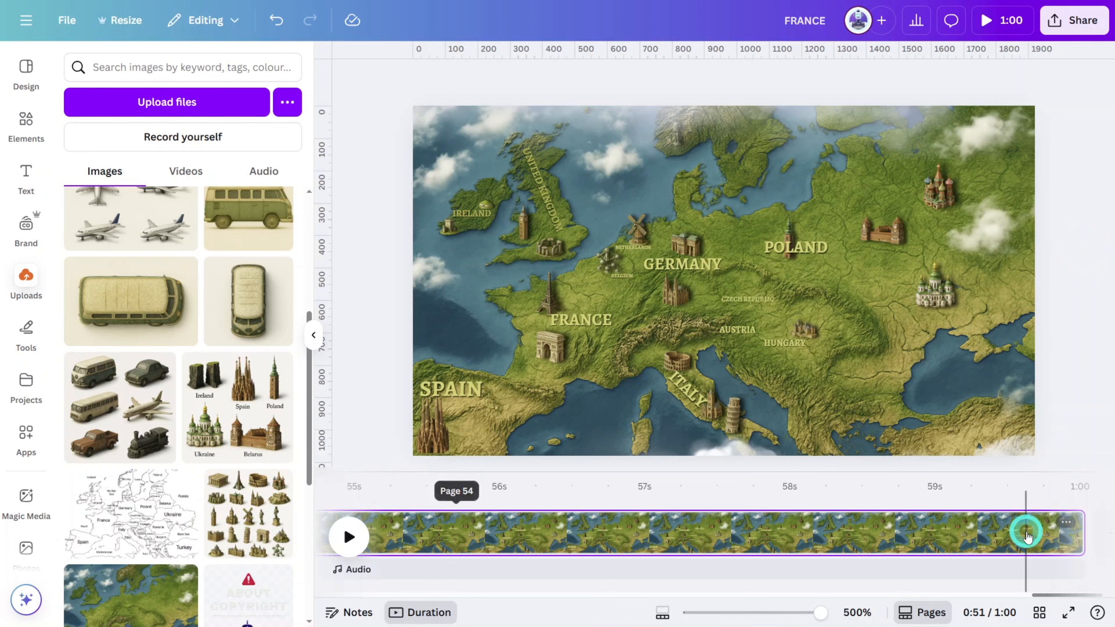
Step: Duplicate the final landmark page and cover the copy's map with clouds layered in front of the labels
{"action": "left_click", "coordinate": [1026, 532]}
{"action": "key", "text": "ctrl+d"}
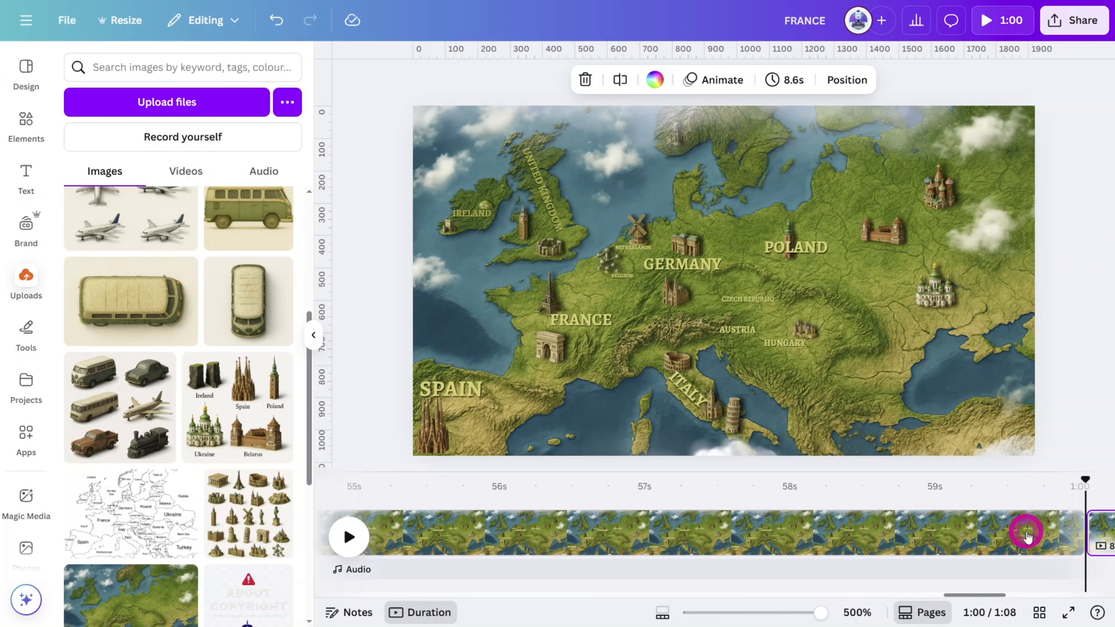
{"action": "left_click_drag", "start_coordinate": [961, 596], "coordinate": [1062, 580]}
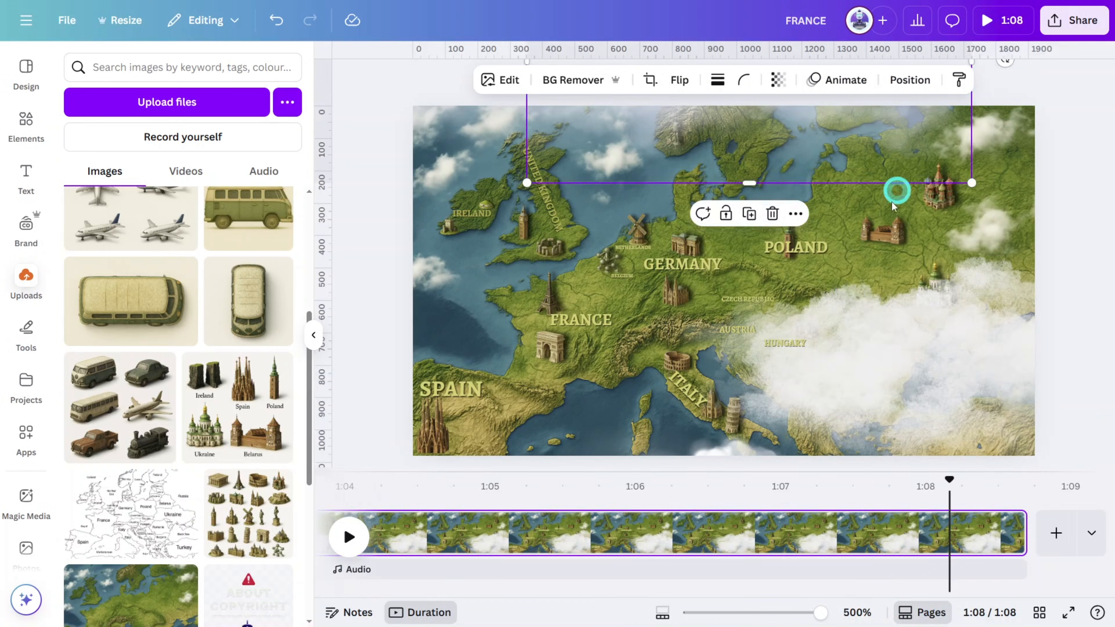
{"action": "left_click", "coordinate": [455, 249]}
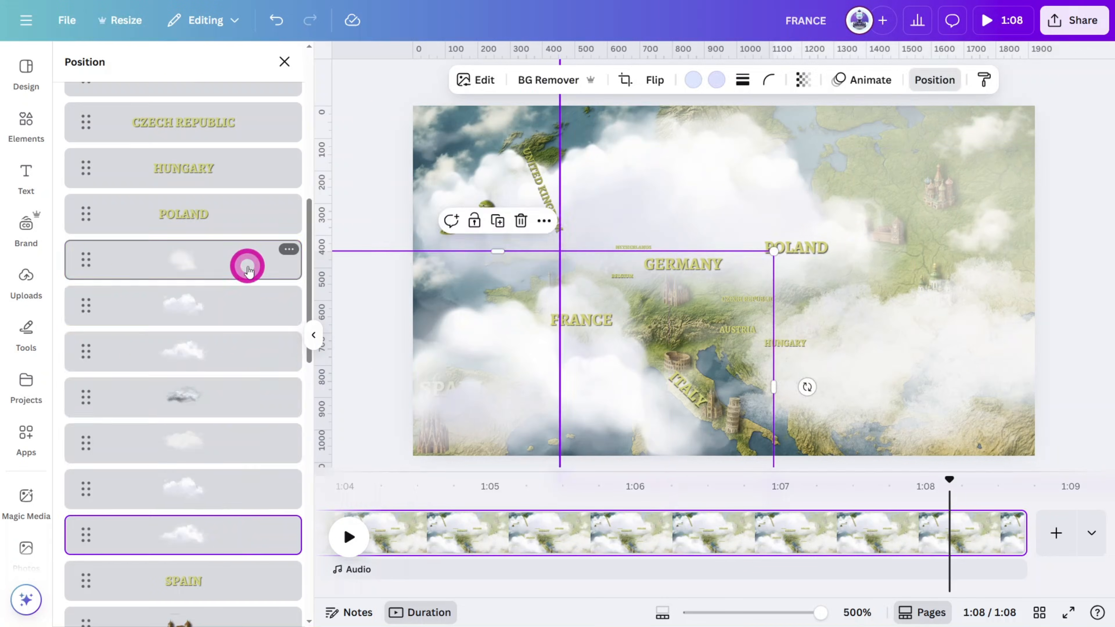
{"action": "left_click", "coordinate": [491, 381]}
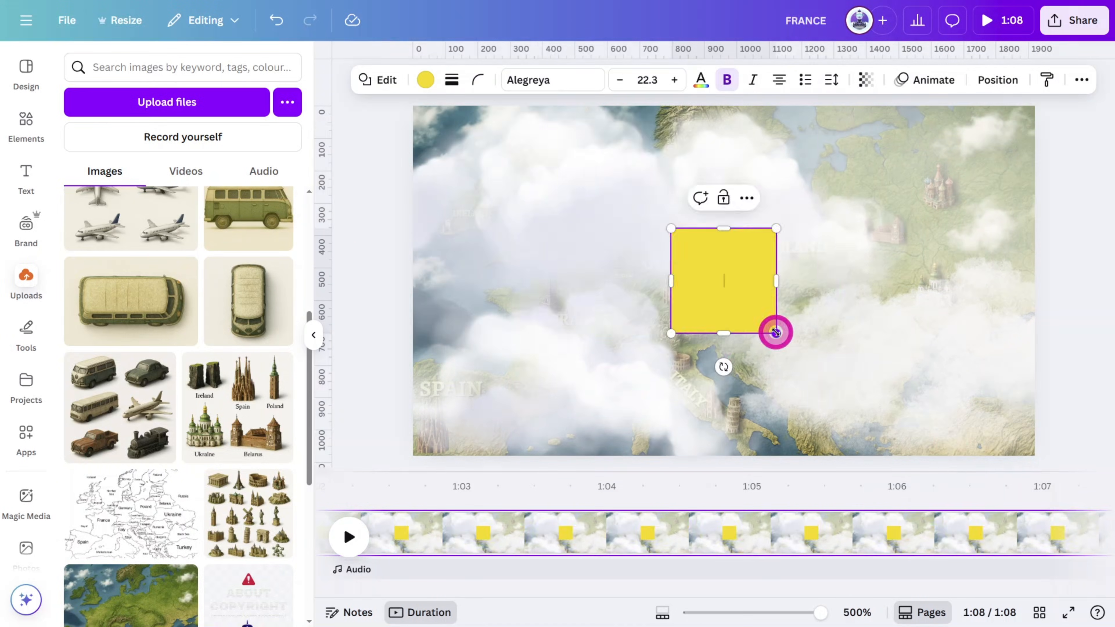
Step: Stretch the square over the whole page, colour it white, layer it directly behind the clouds and apply Fade on enter
{"action": "left_click_drag", "start_coordinate": [775, 332], "coordinate": [1065, 467]}
{"action": "left_click", "coordinate": [425, 79]}
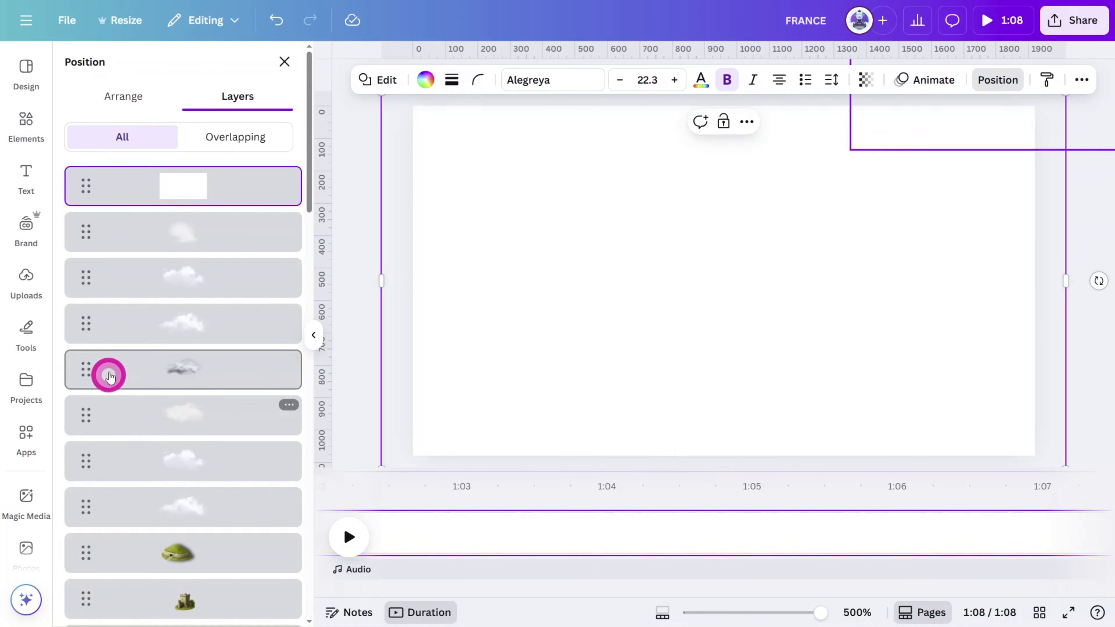
{"action": "left_click_drag", "start_coordinate": [193, 193], "coordinate": [222, 512]}
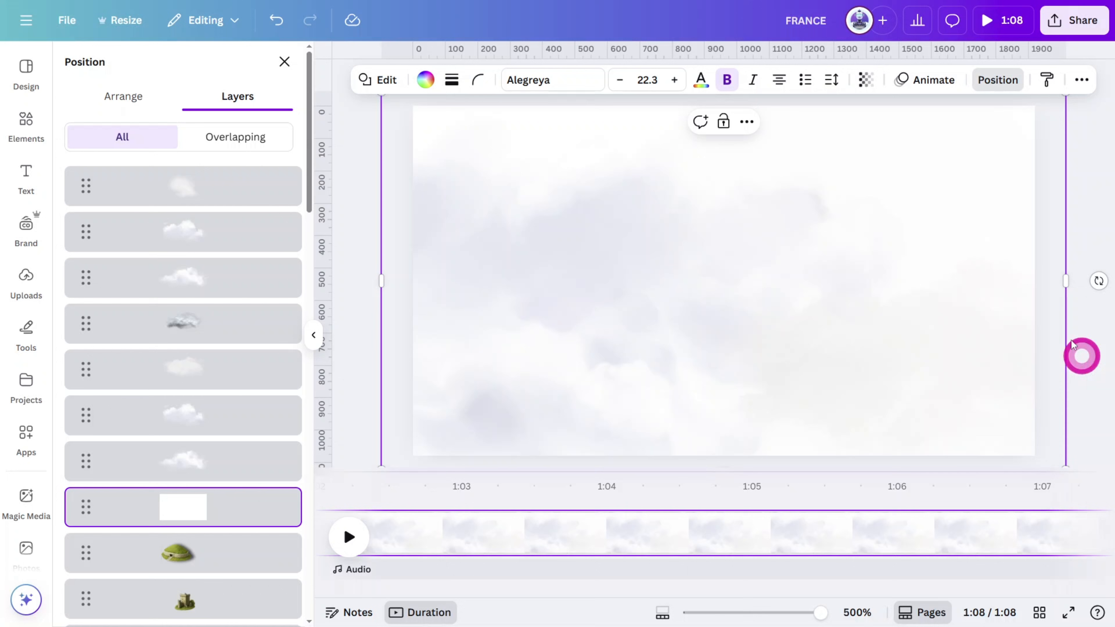
{"action": "left_click", "coordinate": [935, 86]}
{"action": "left_click", "coordinate": [252, 334]}
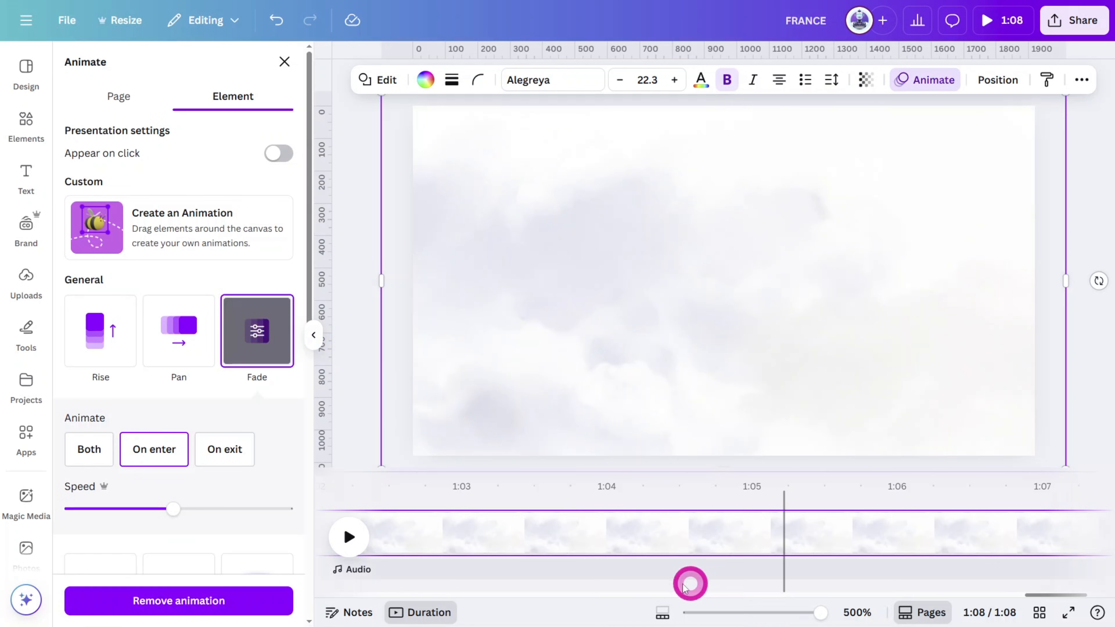
Step: Apply a Match & Move transition between the final map page and the cloud page and lengthen its duration
{"action": "left_click", "coordinate": [102, 364]}
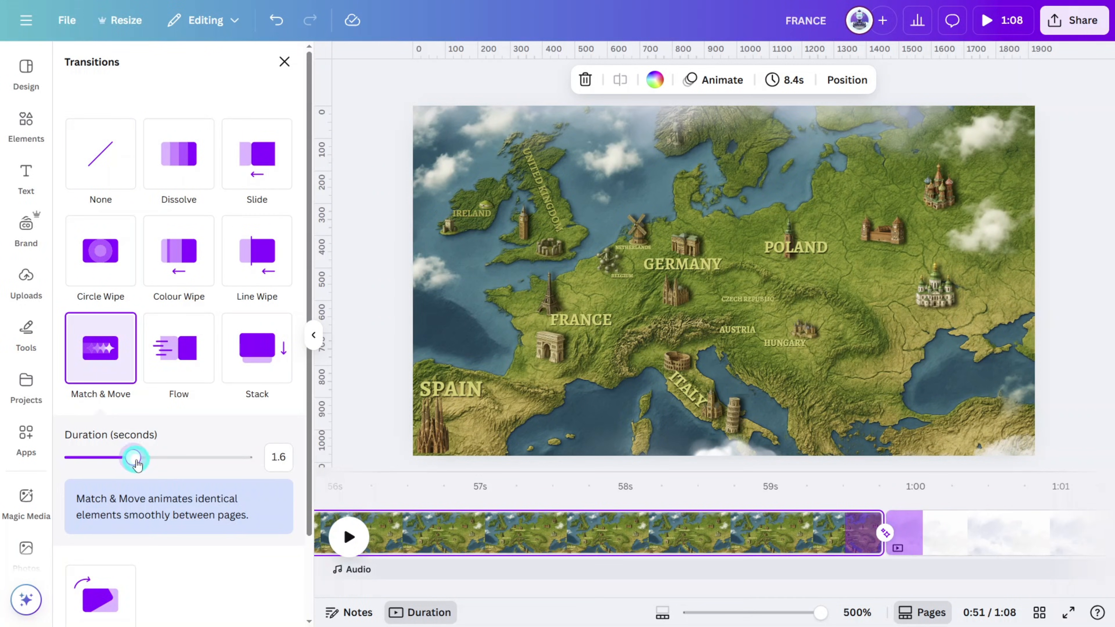
{"action": "left_click_drag", "start_coordinate": [187, 460], "coordinate": [192, 460]}
Step: Preview the closing cloud transition and play the whole video full screen
{"action": "left_click_drag", "start_coordinate": [466, 485], "coordinate": [932, 541]}
{"action": "left_click", "coordinate": [1086, 394]}
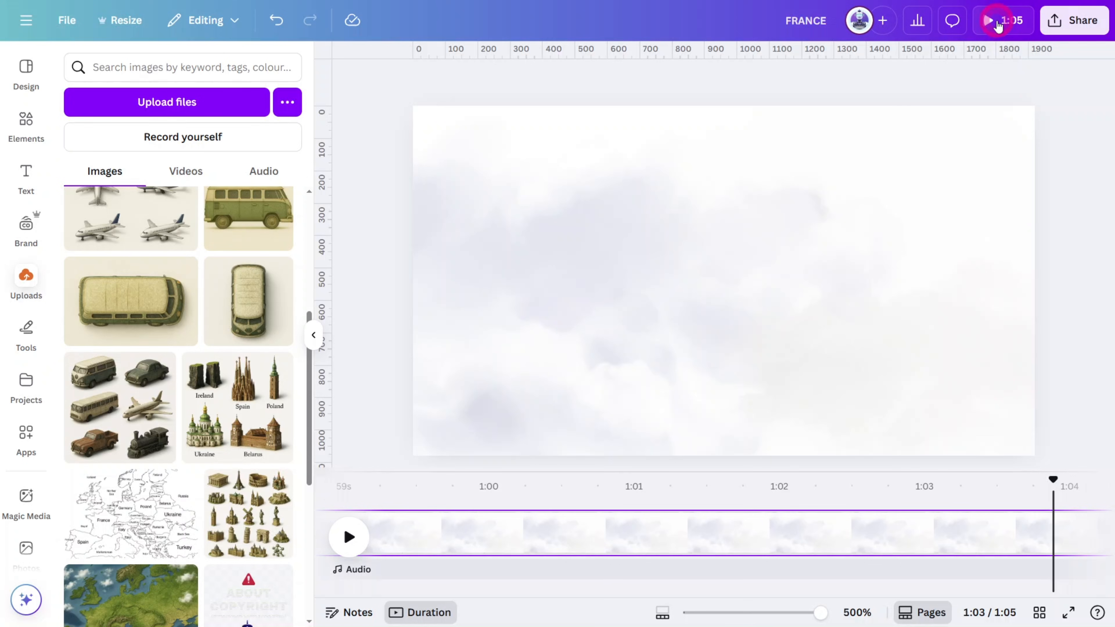
{"action": "left_click", "coordinate": [990, 20]}
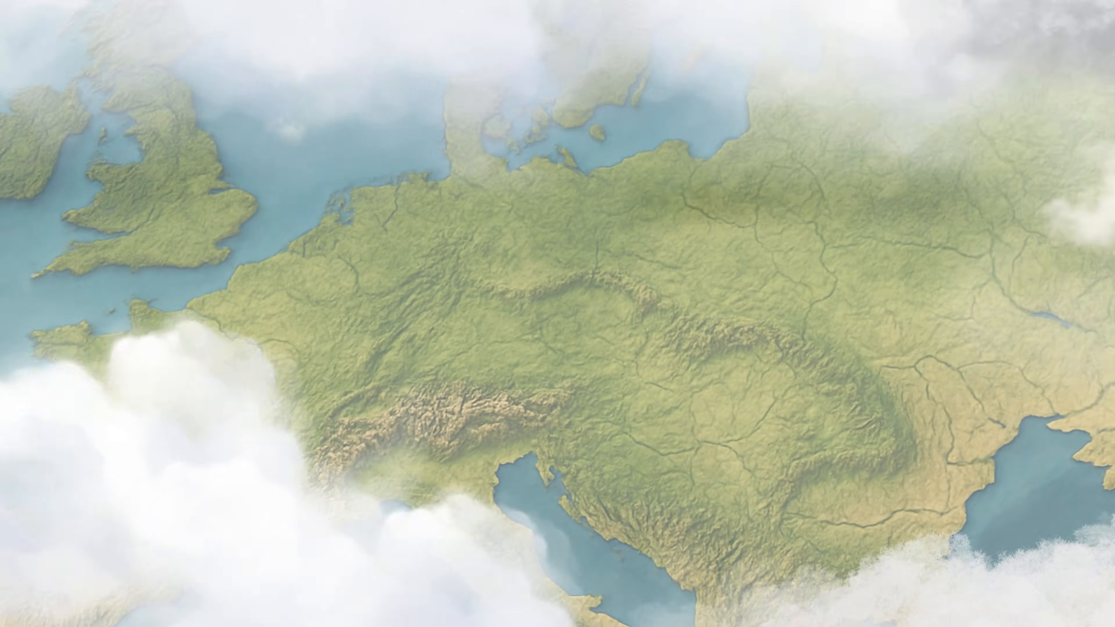